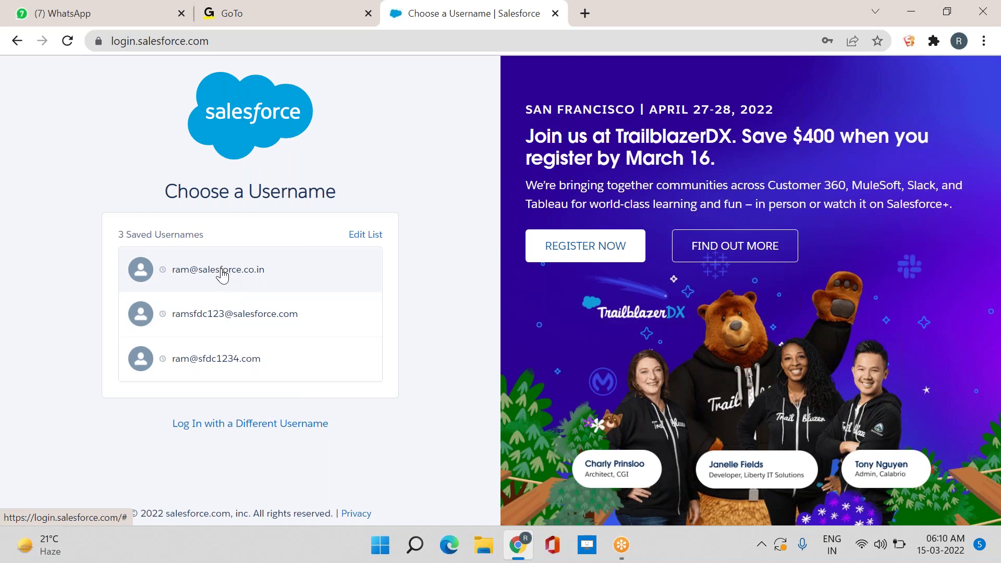
Log in to Salesforce using the saved username and its stored password
click(223, 277)
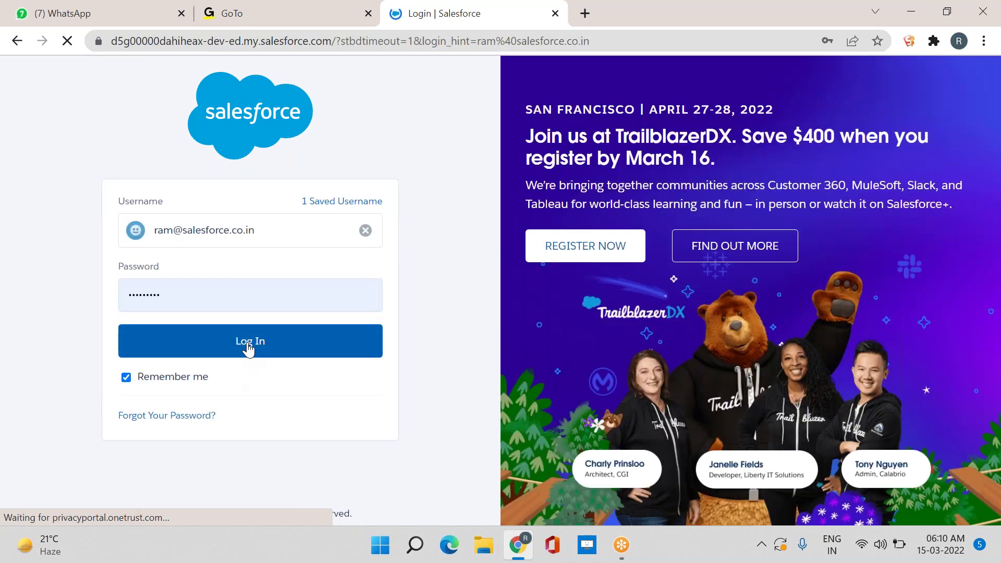
click(249, 344)
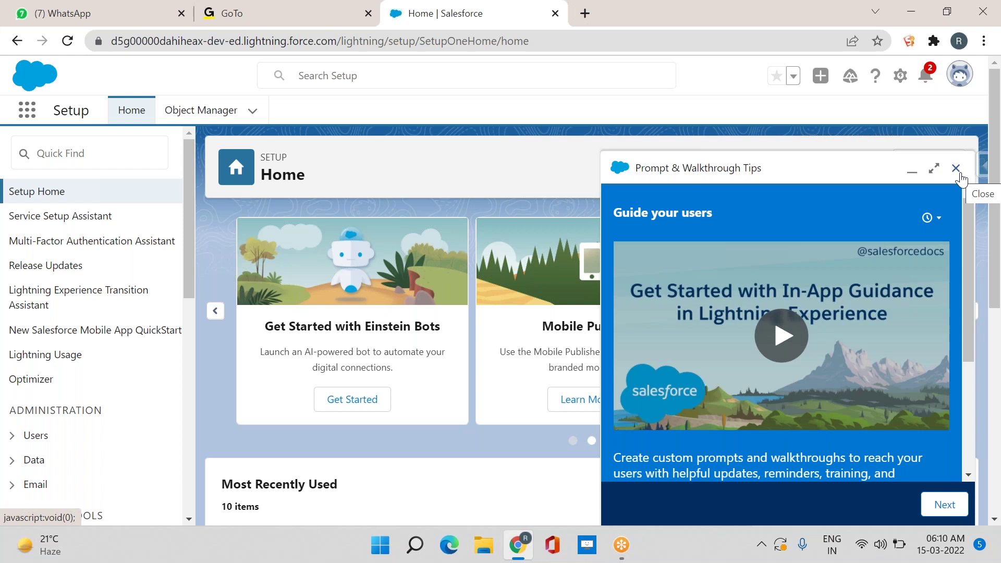
Close the Prompt & Walkthrough Tips panel on Setup Home
click(957, 169)
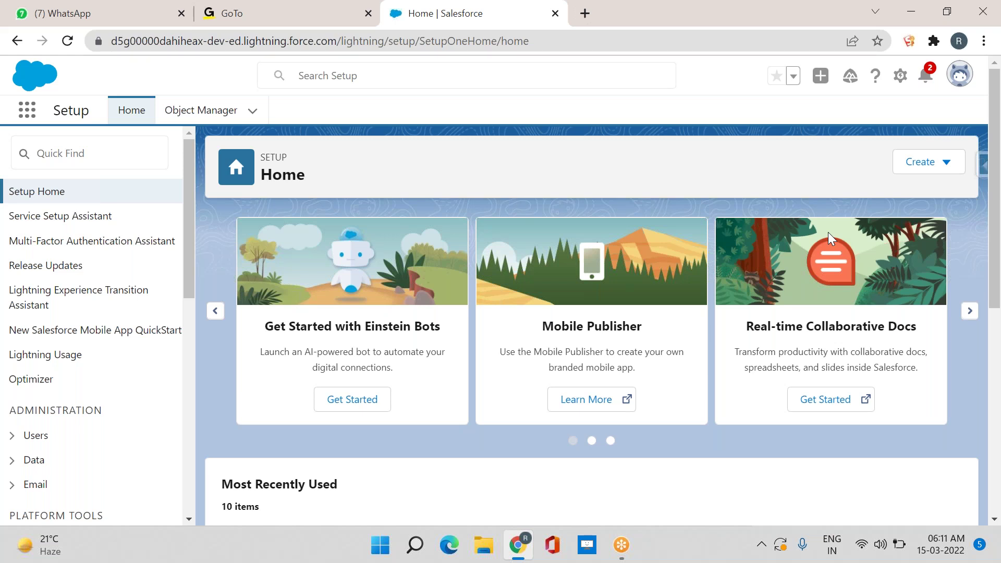
Open the Users list under Administration > Users in Setup
click(8, 443)
scroll(67, 454, down, 4)
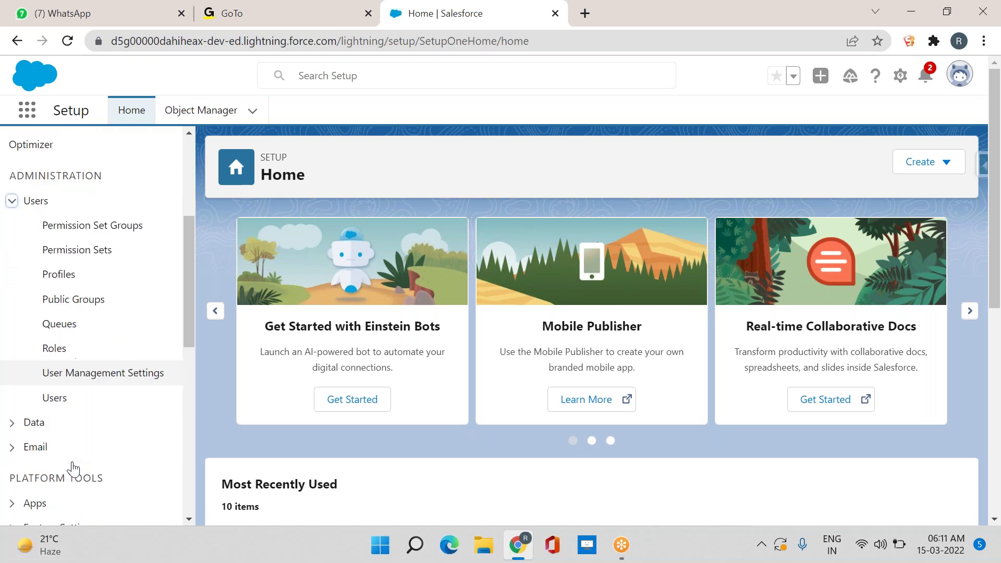
click(57, 399)
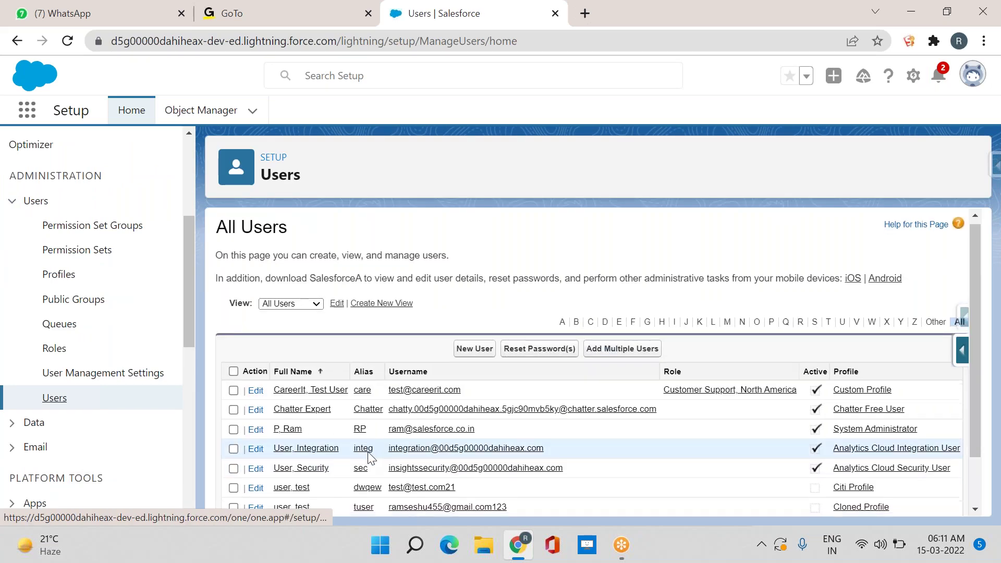
Highlight the usernames of the system administrator, the first user and the Citi Profile user
scroll(367, 457, down, 1)
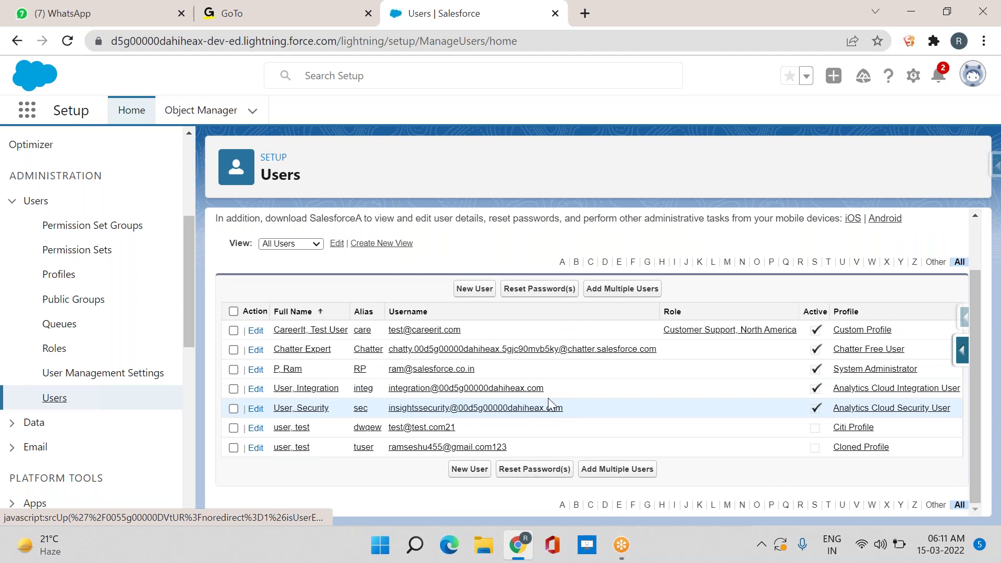
drag(509, 371, 389, 372)
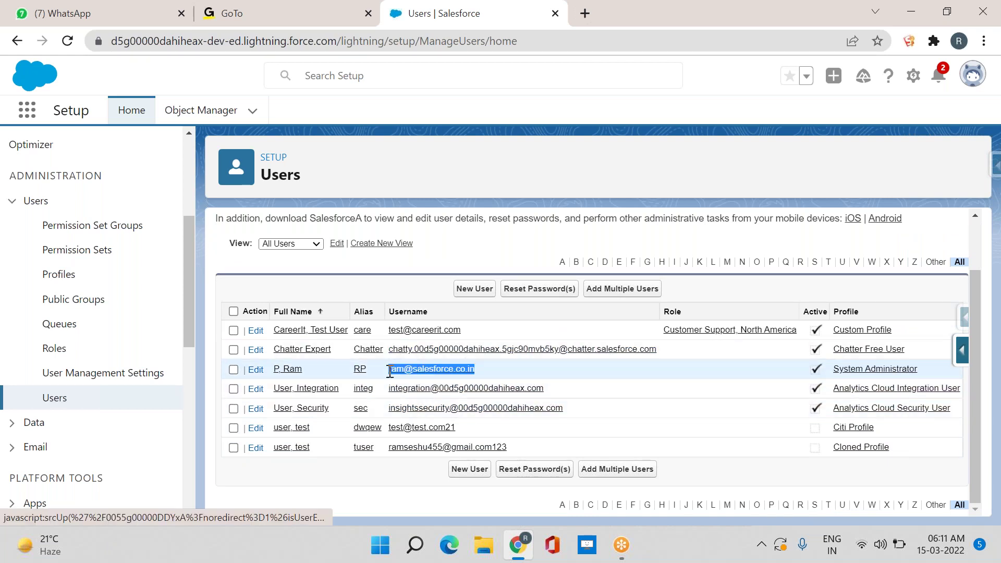
drag(474, 328, 386, 333)
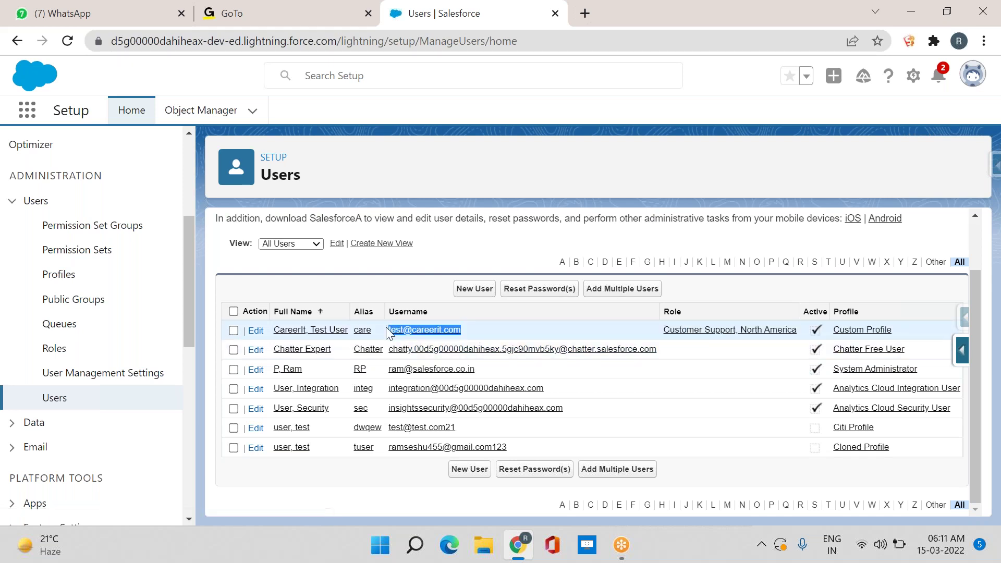
drag(476, 427, 382, 419)
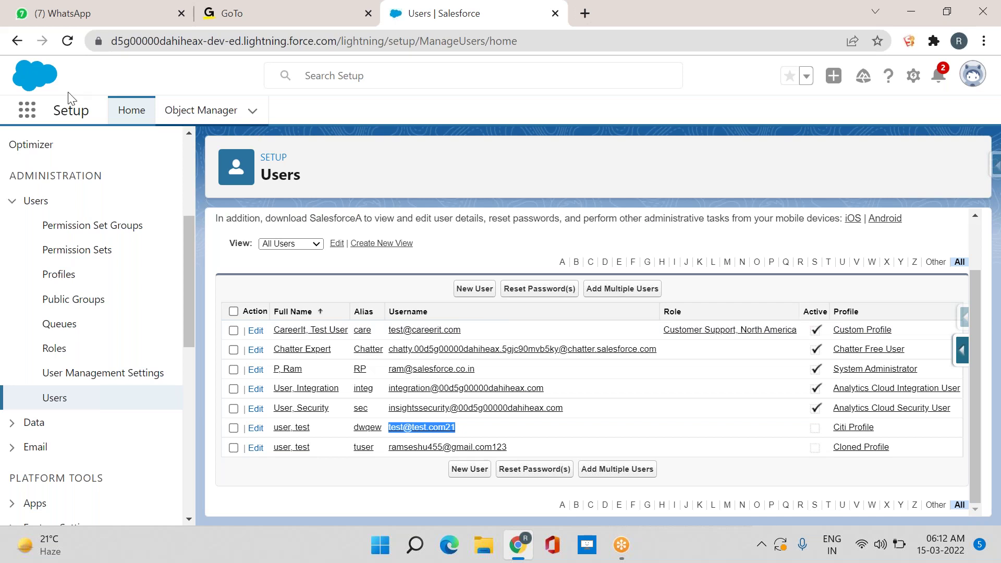
Open the Sales app from the App Launcher's View All list
click(33, 110)
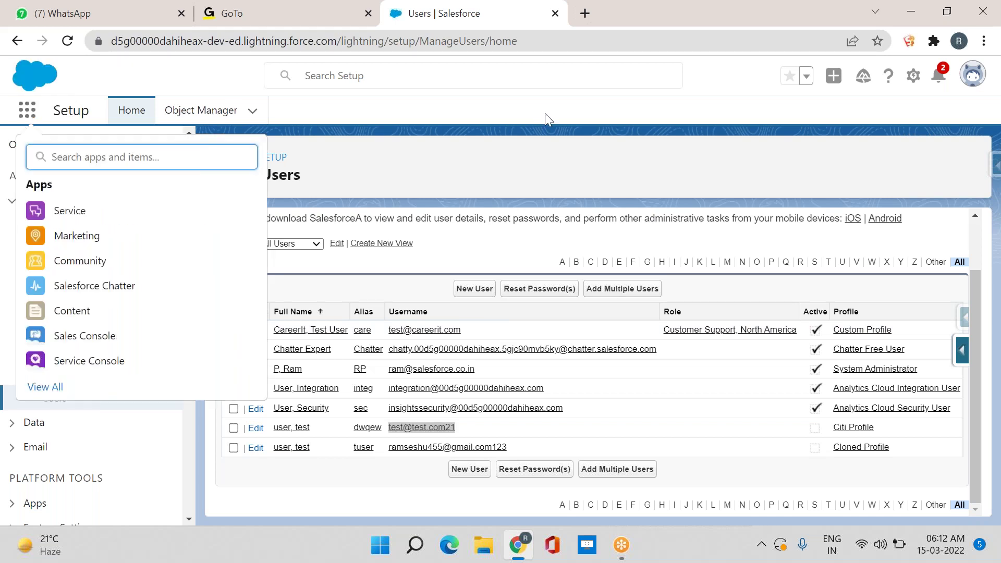
click(521, 122)
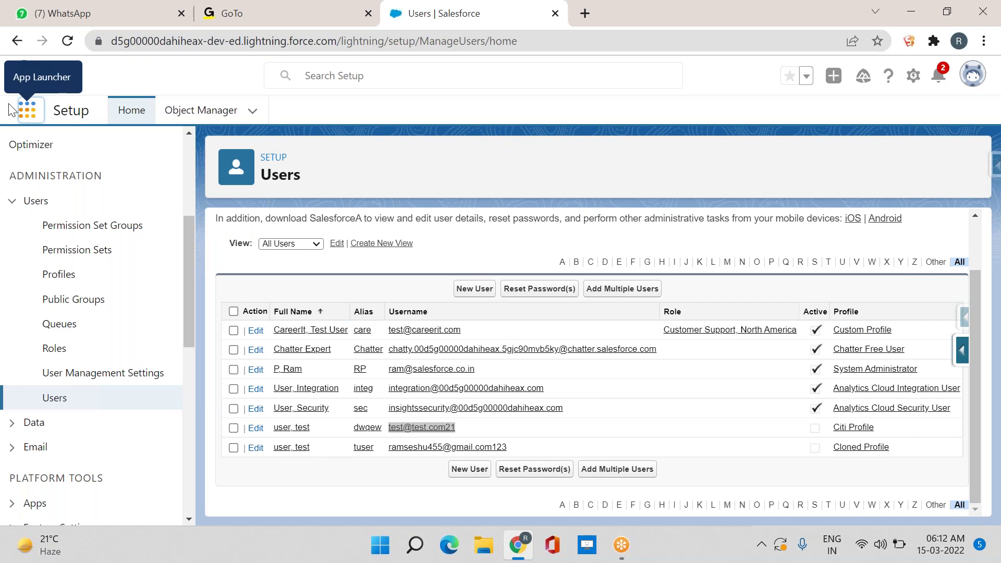
click(25, 116)
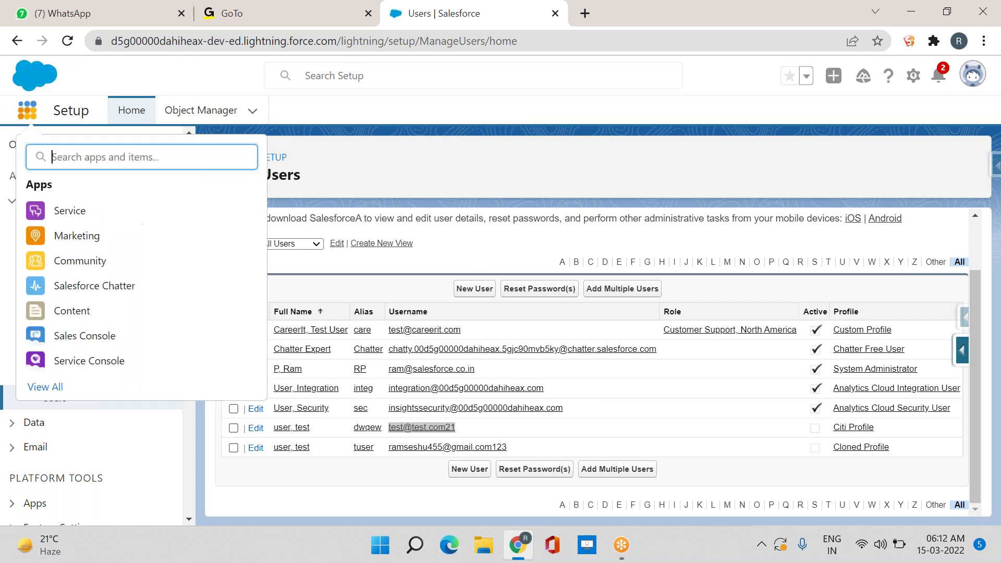
click(38, 387)
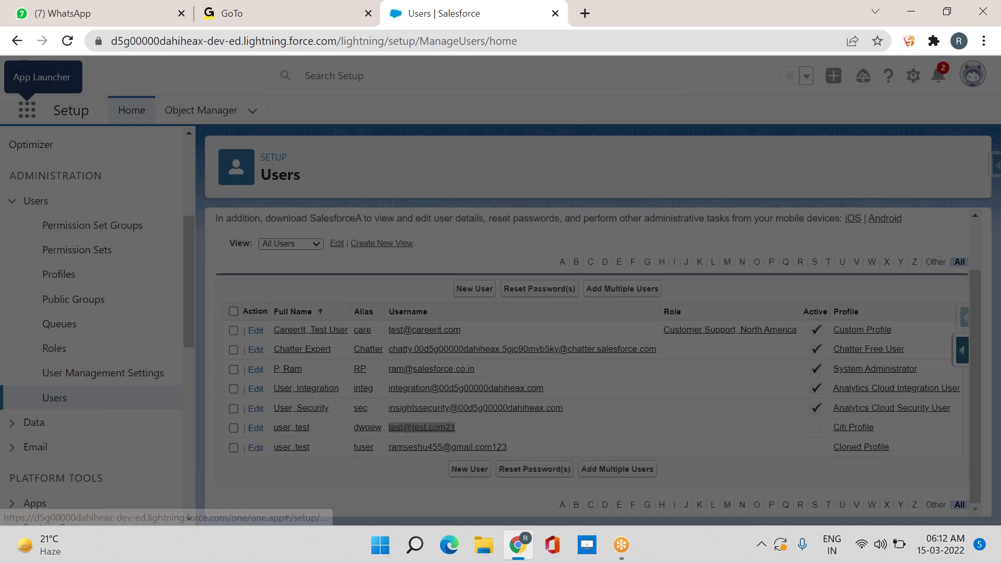
scroll(657, 307, down, 8)
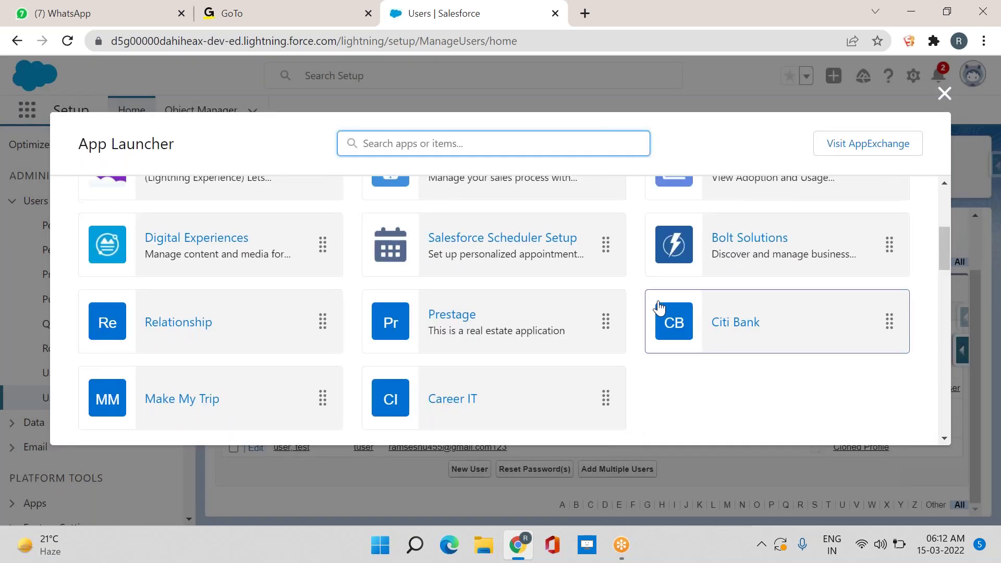
scroll(659, 309, up, 8)
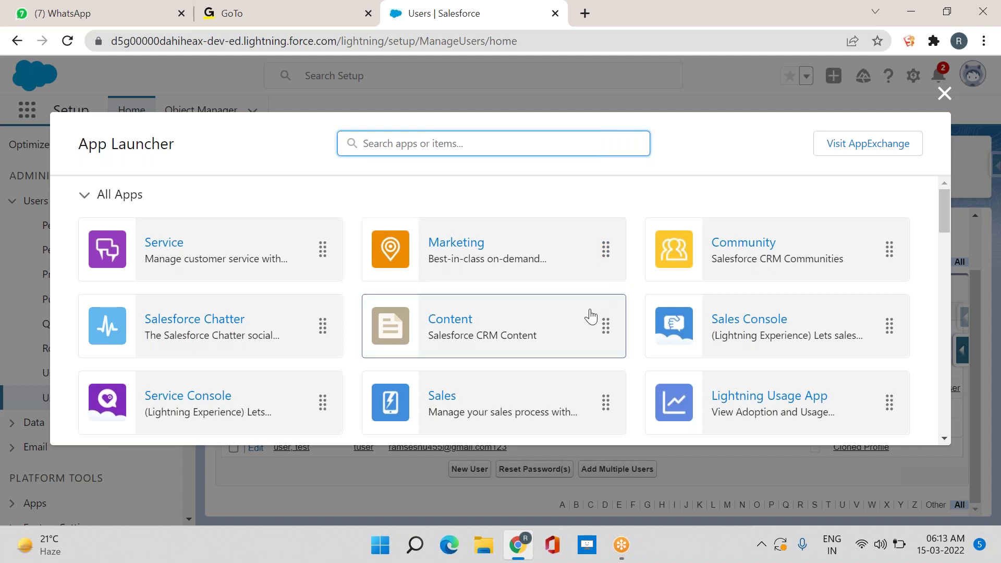
click(458, 402)
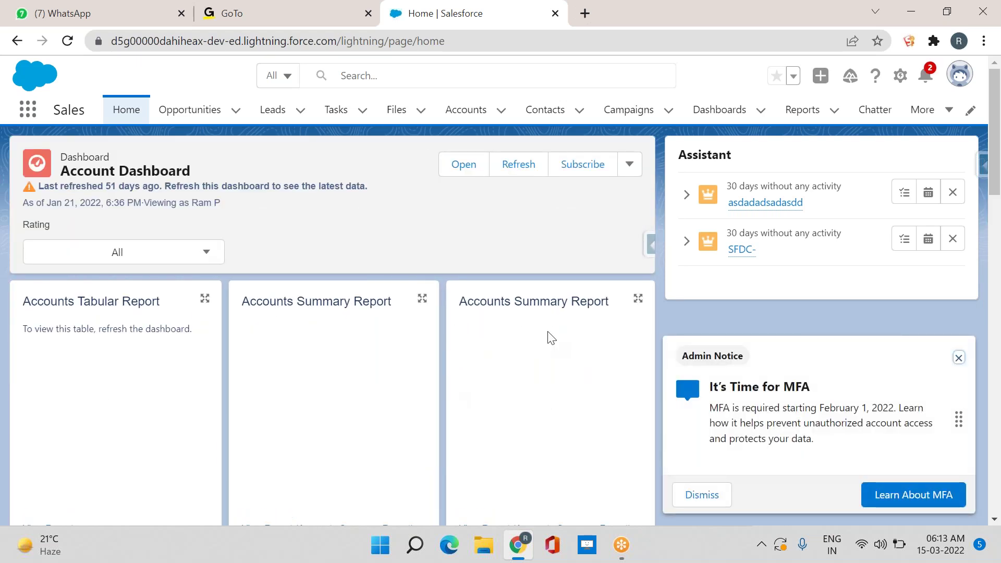
Close the 'It's Time for MFA' admin notice on Sales Home
click(958, 360)
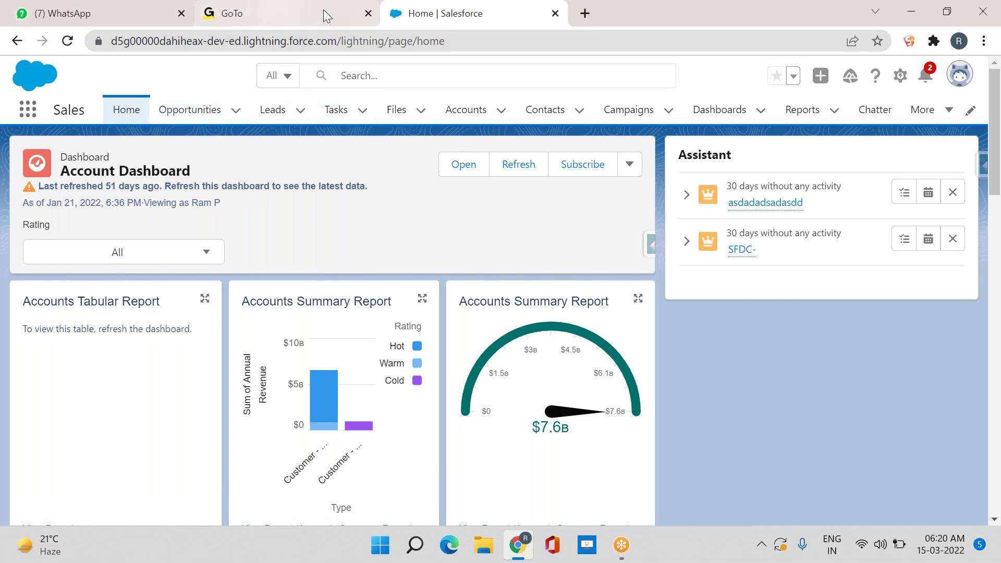
Return to the Salesforce tab, then launch Excel by searching 'excel' in the Start menu
click(265, 22)
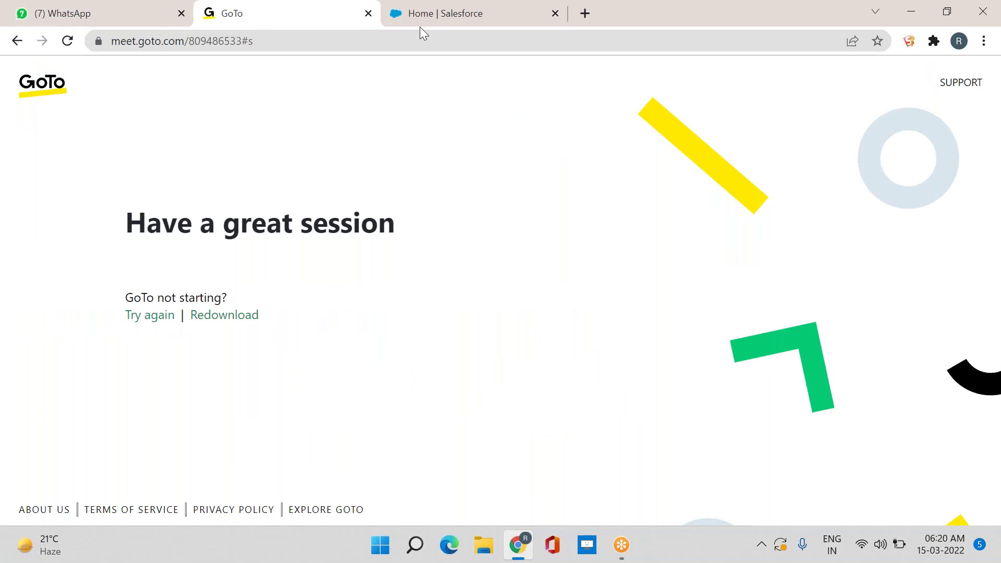
click(421, 25)
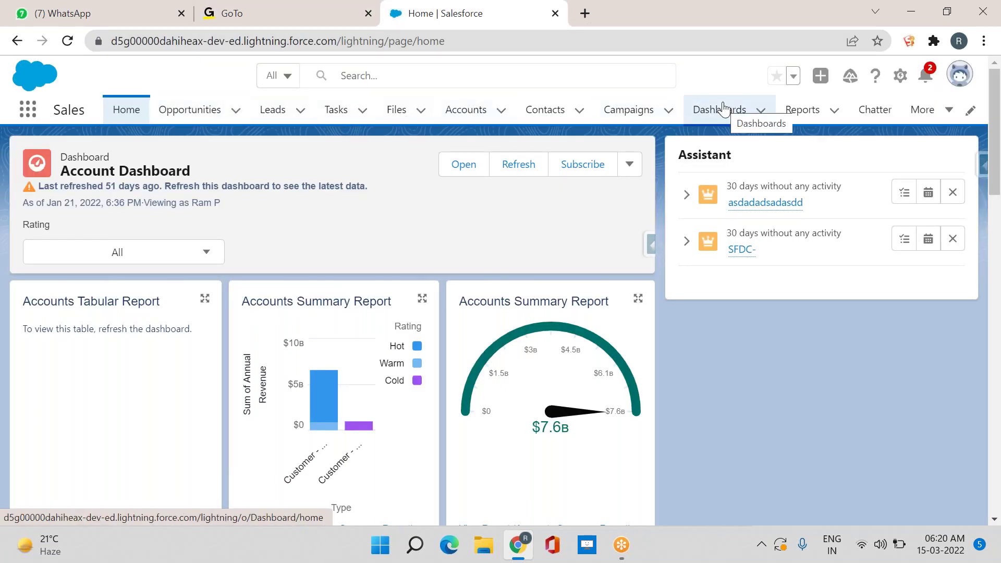
key(super)
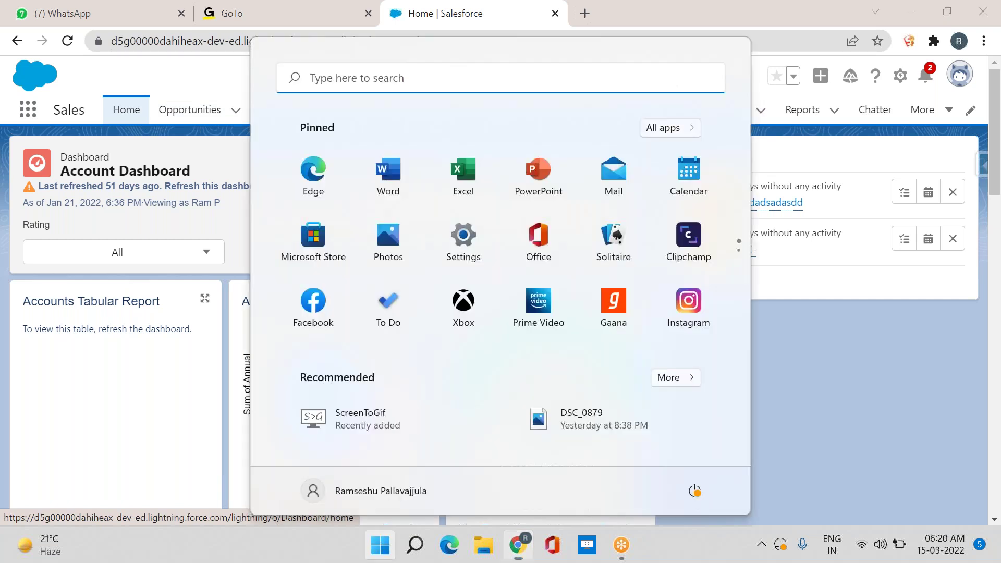
text(ex)
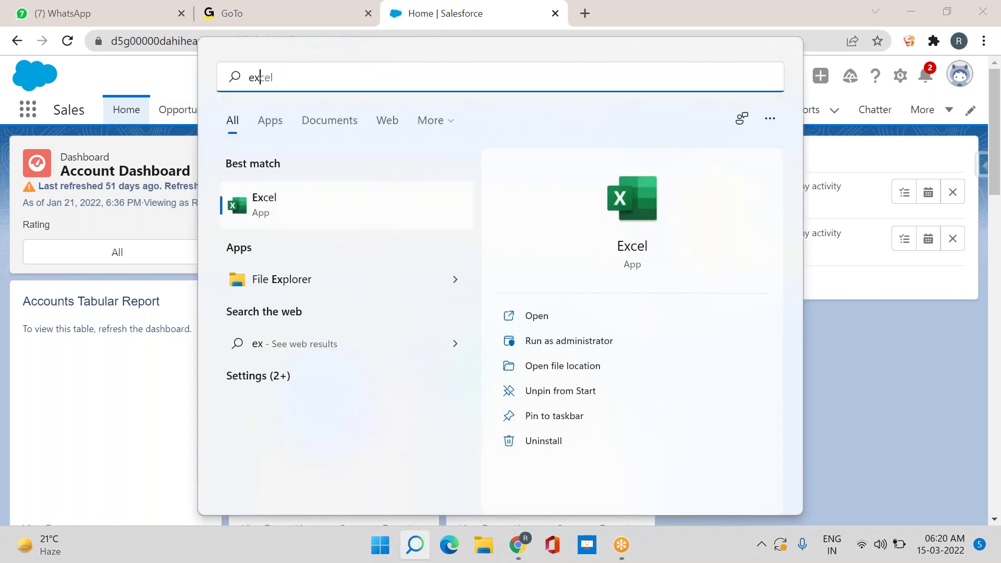
text(cel)
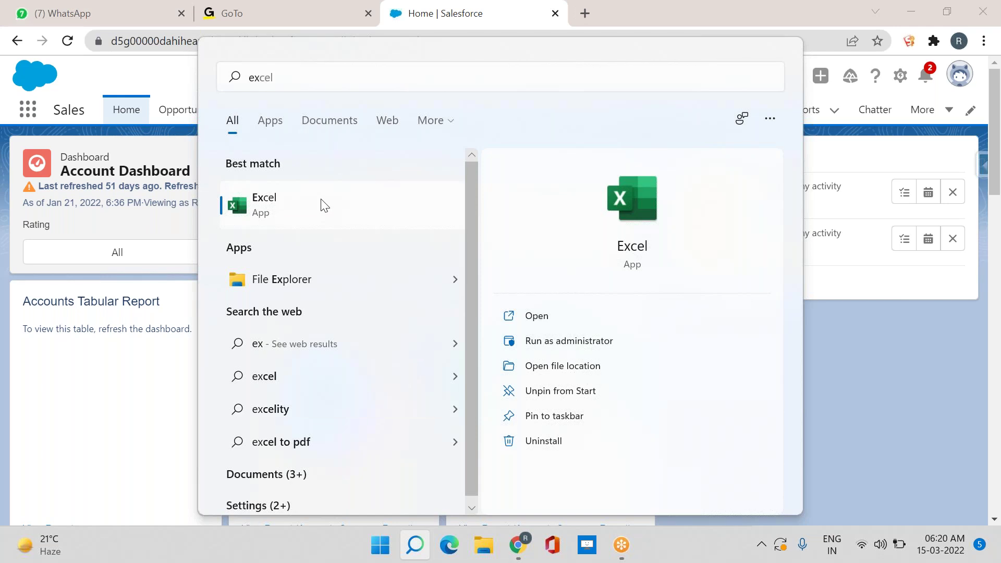
key(Return)
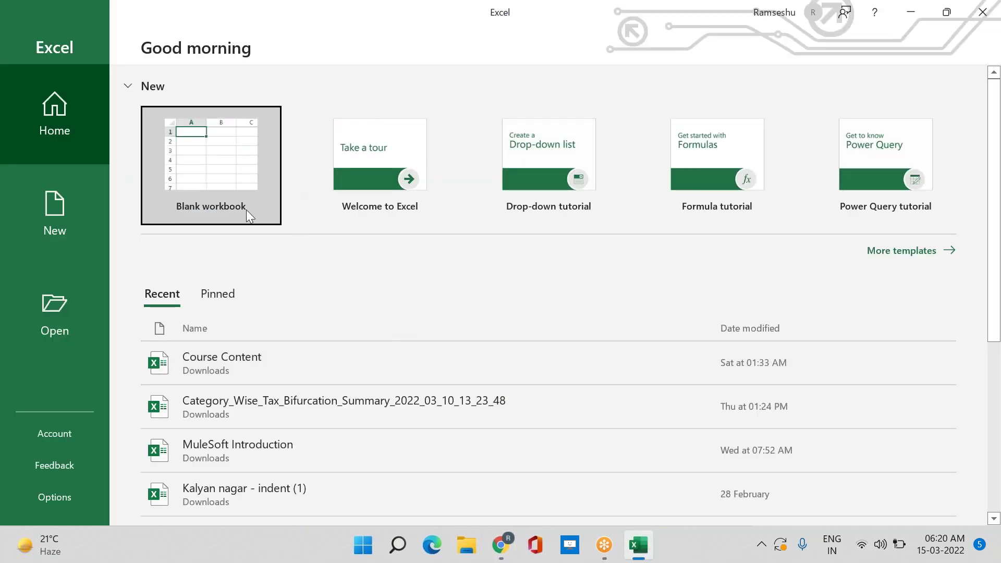
click(215, 186)
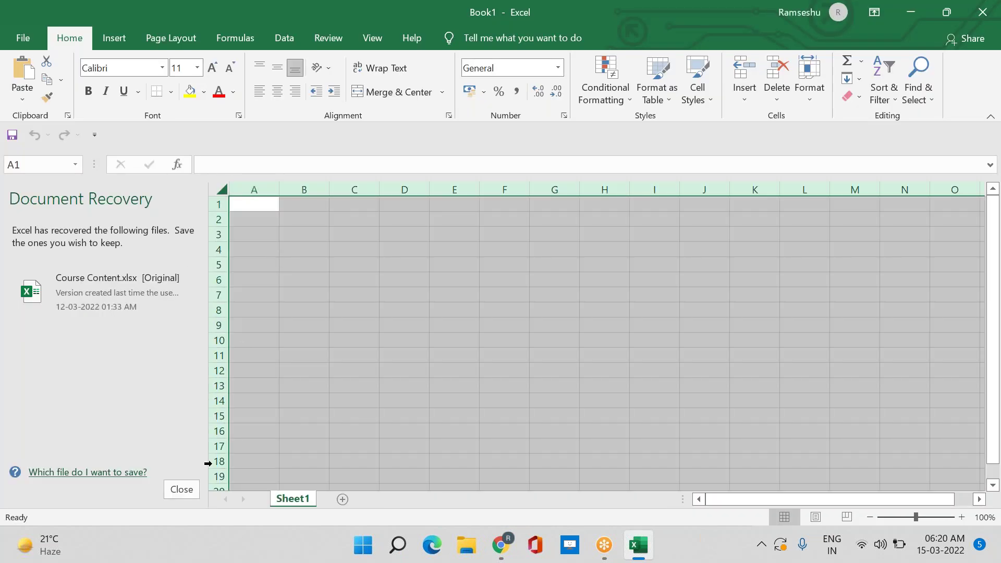
click(312, 215)
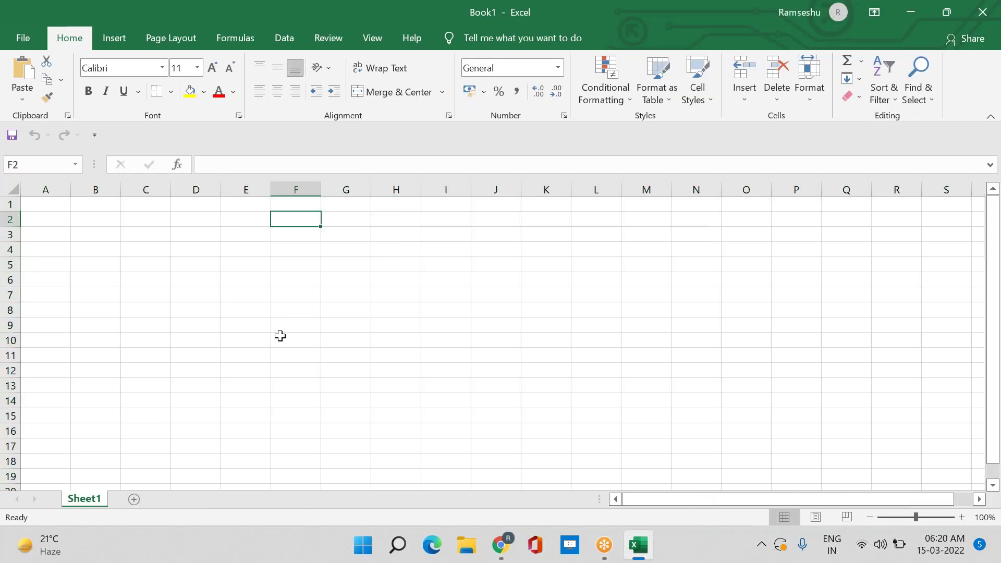
click(407, 216)
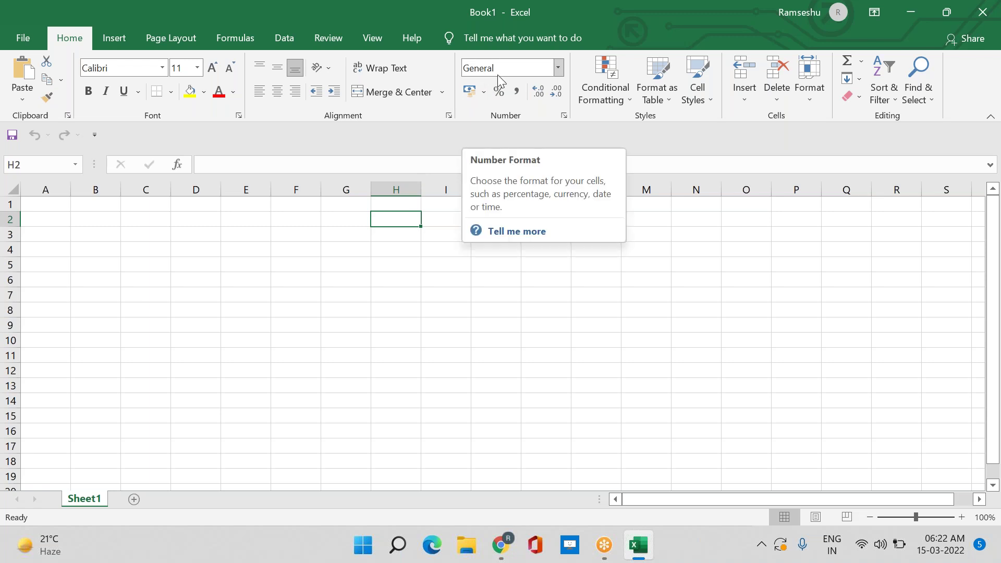
click(429, 331)
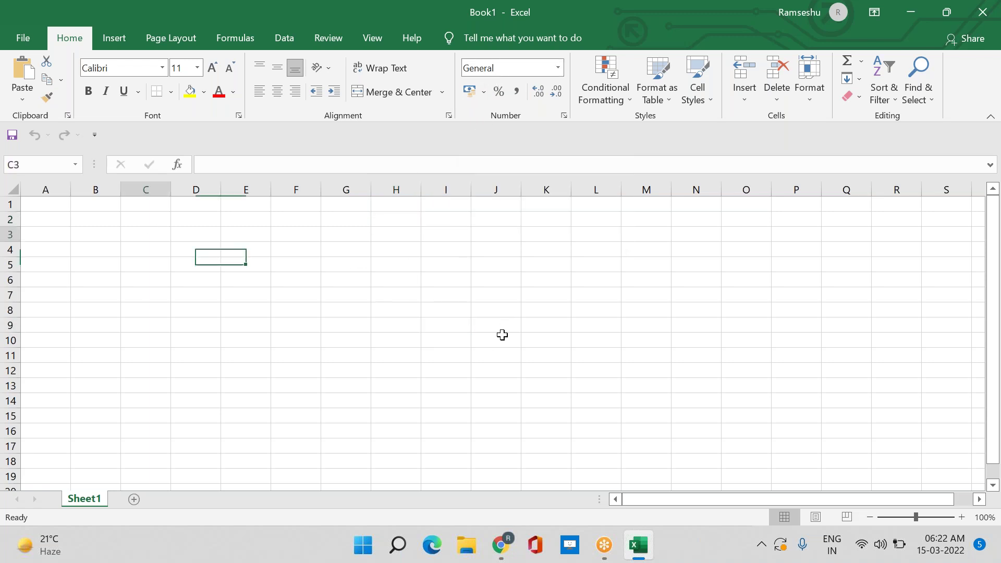
drag(156, 235, 690, 462)
click(765, 412)
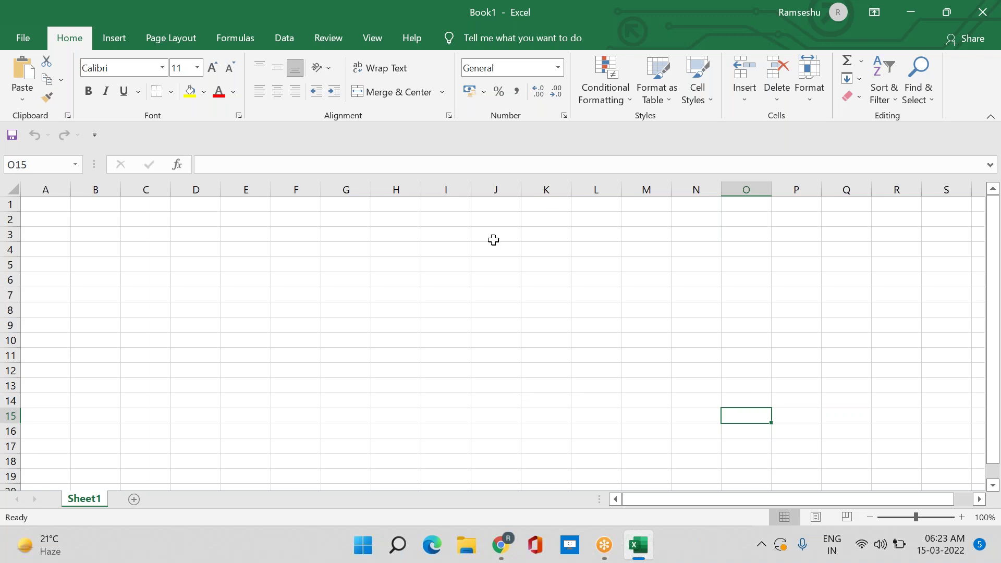
Enter the label 'Excel Files' in cell H3
click(402, 231)
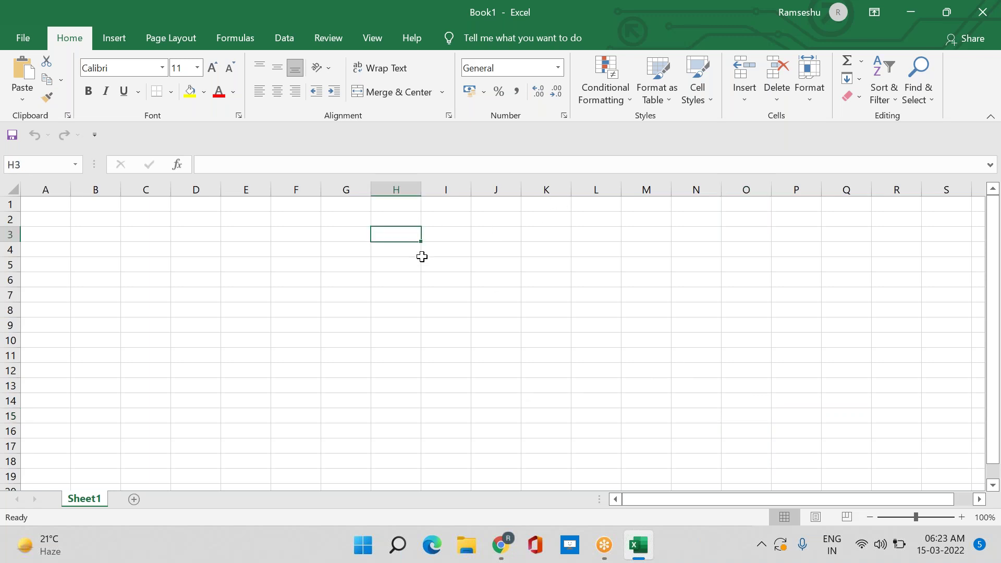
text(V)
key(BackSpace)
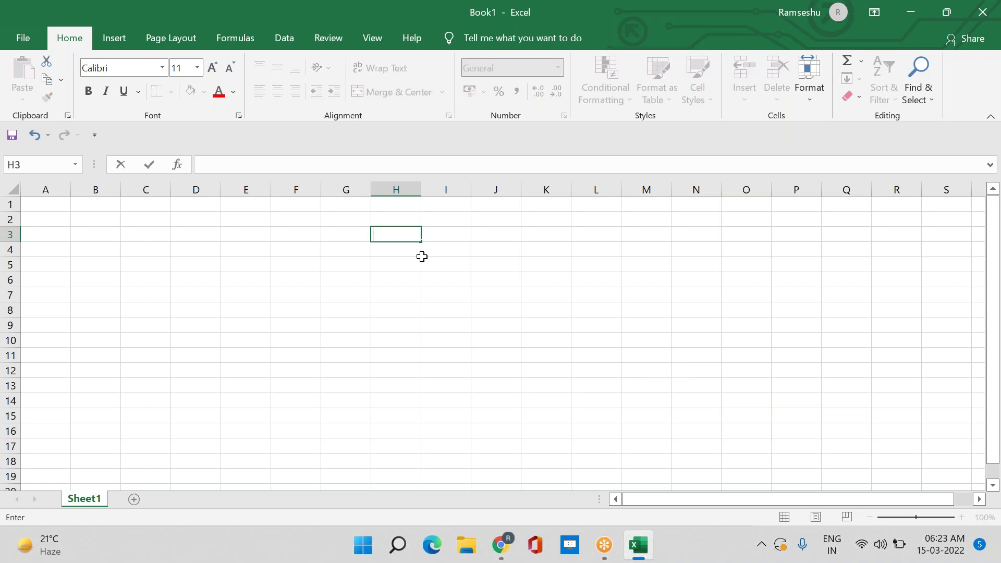
text(Excel Files)
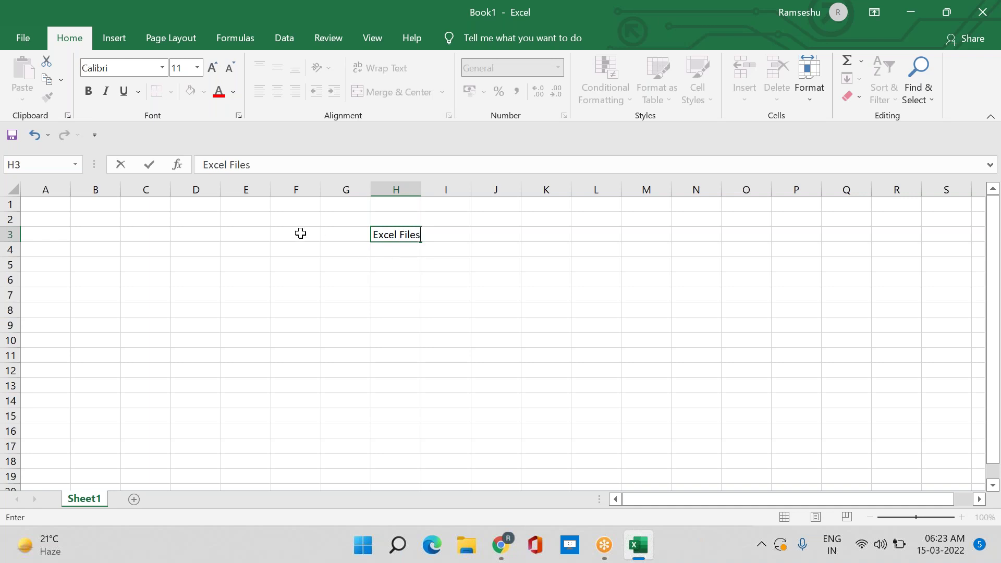
click(289, 235)
Enter 'purchase details/ Ssales Details' in cell F3
text(Vendor)
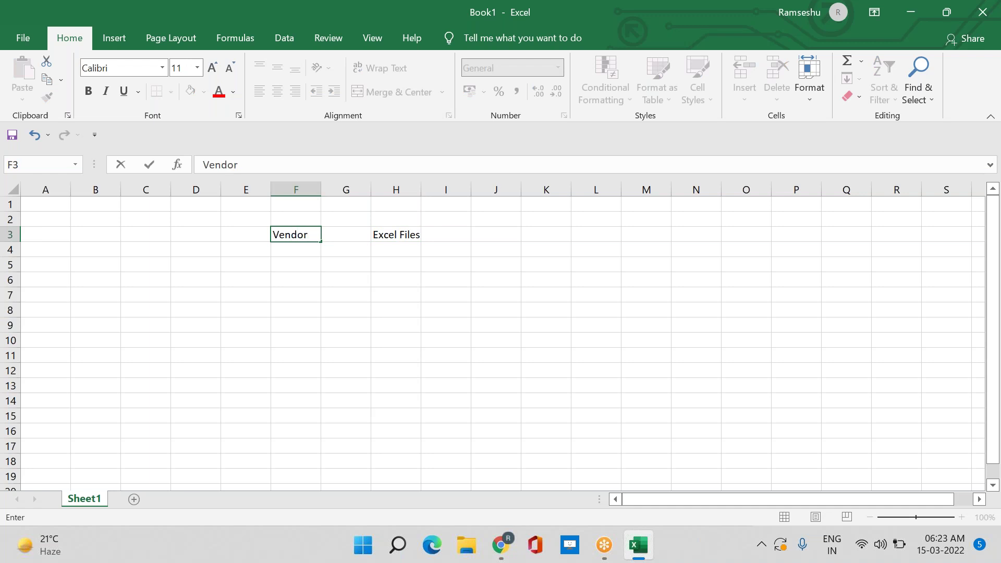
key(BackSpace)
key(BackSpace)
key(BackSpace)
key(BackSpace)
key(BackSpace)
key(BackSpace)
text(purchased)
key(BackSpace)
text(details)
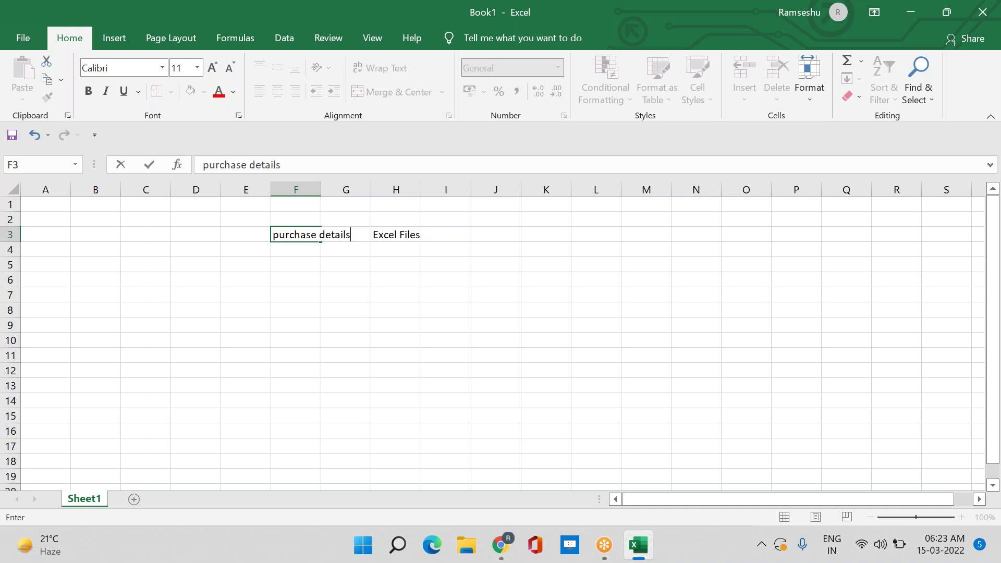
text(/ Ssales)
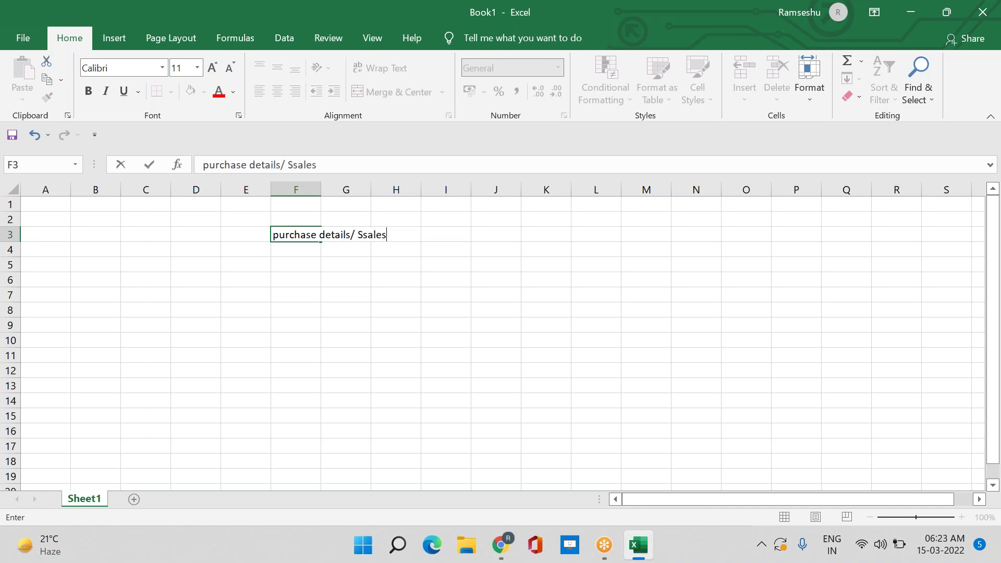
text( Detais)
key(BackSpace)
text(ls)
click(369, 295)
Fix 'Ssales' to 'Sales' in F3 and autofit column F to the text
click(357, 235)
key(BackSpace)
double_click(303, 232)
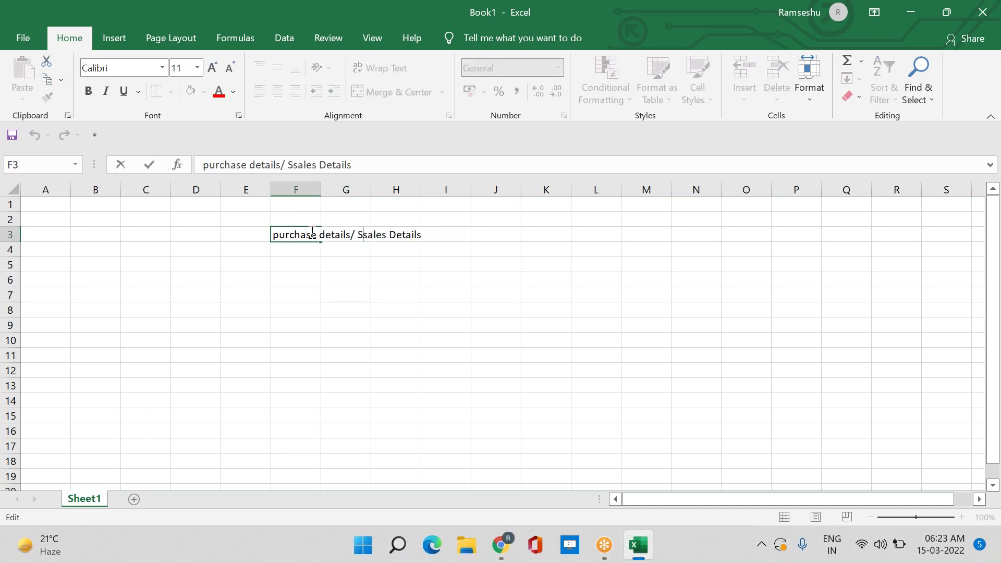
key(BackSpace)
click(402, 375)
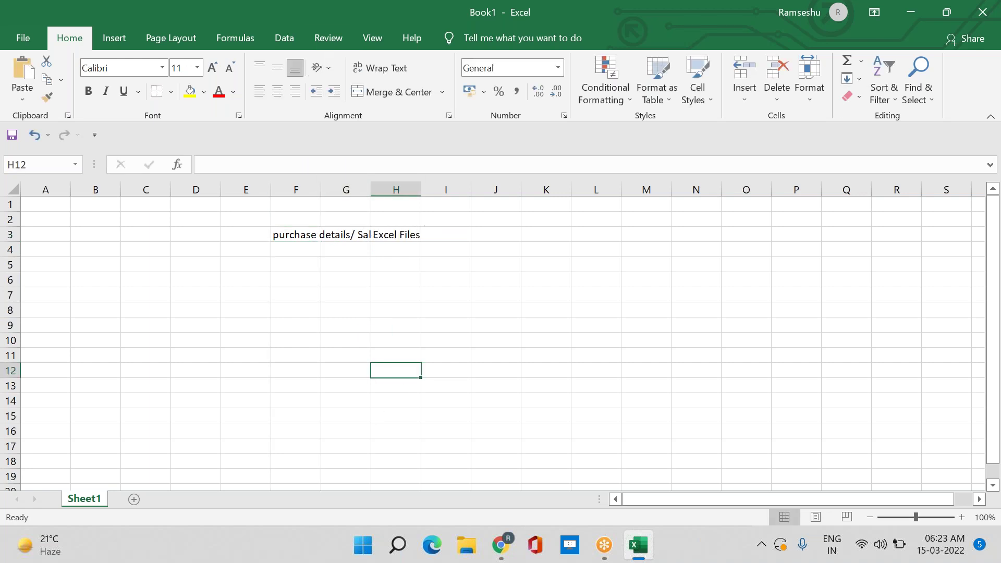
double_click(321, 190)
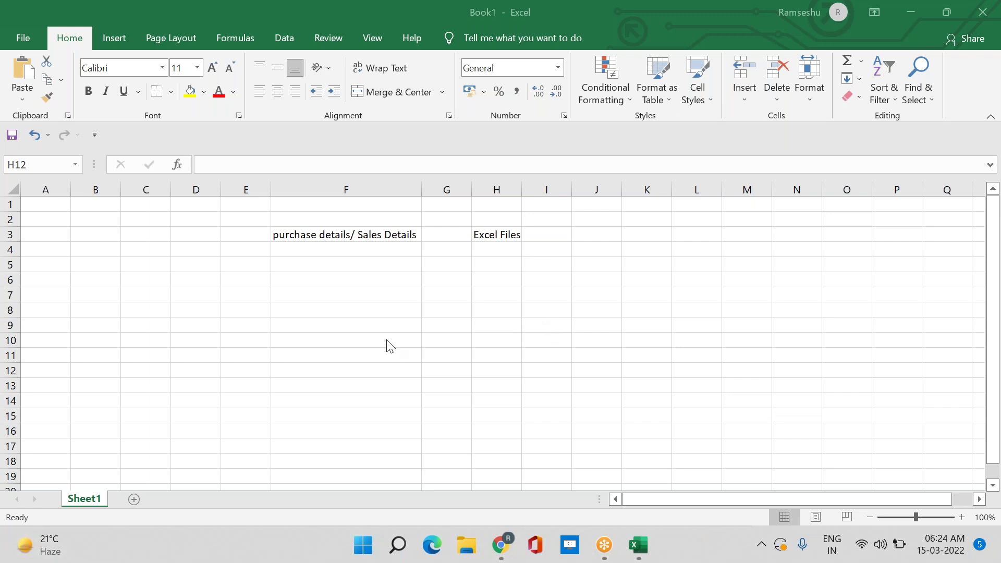
Add two new sheets to the workbook and switch to Sheet2
click(134, 500)
click(180, 499)
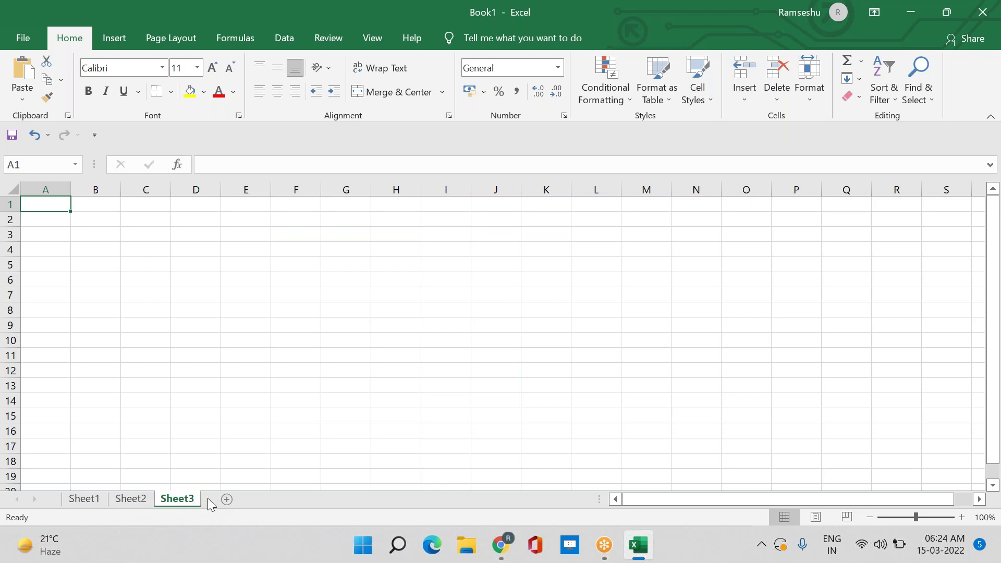
click(132, 502)
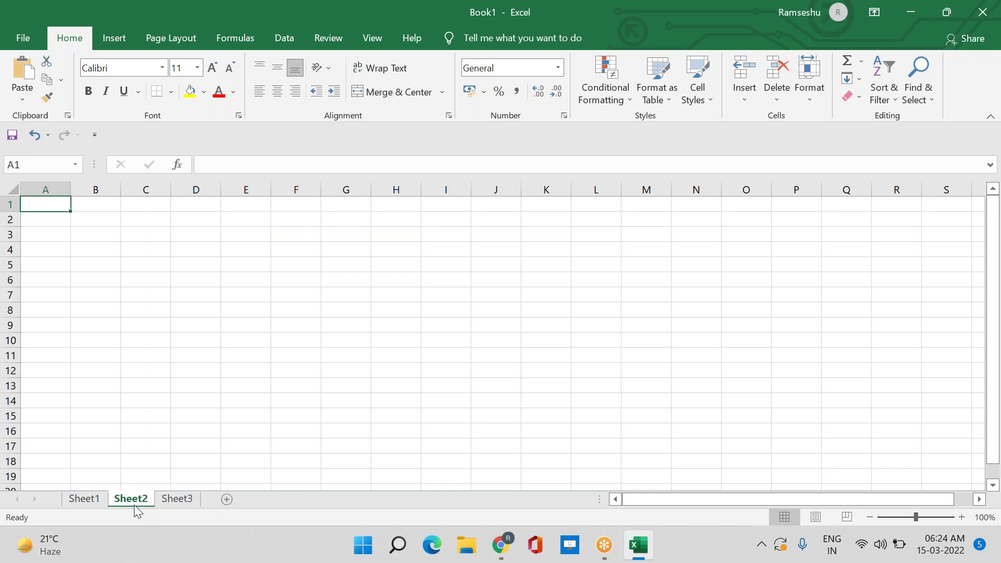
Enter headers 'S No' in E3 and 'Customer Name' in F3
drag(245, 235, 459, 340)
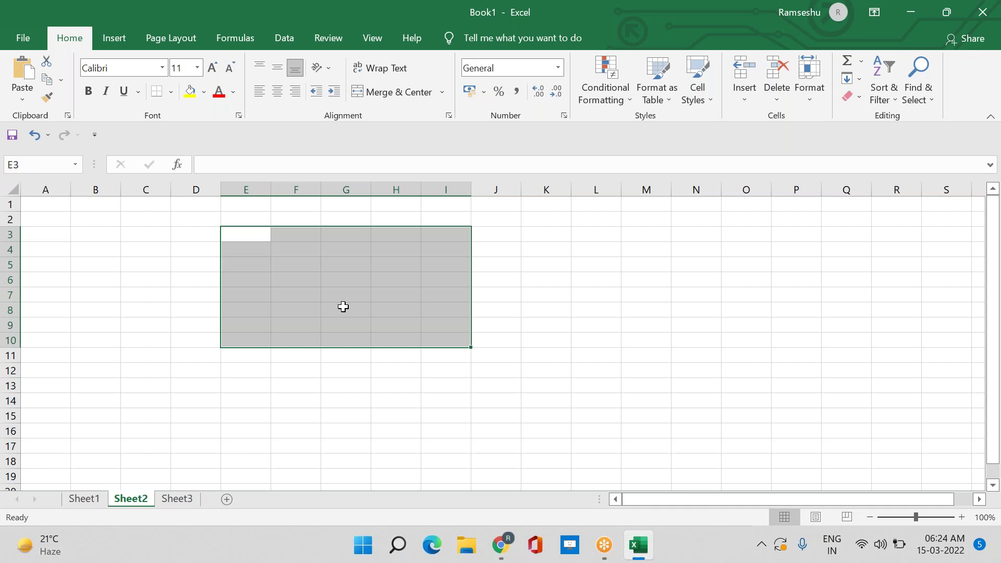
drag(237, 238, 296, 235)
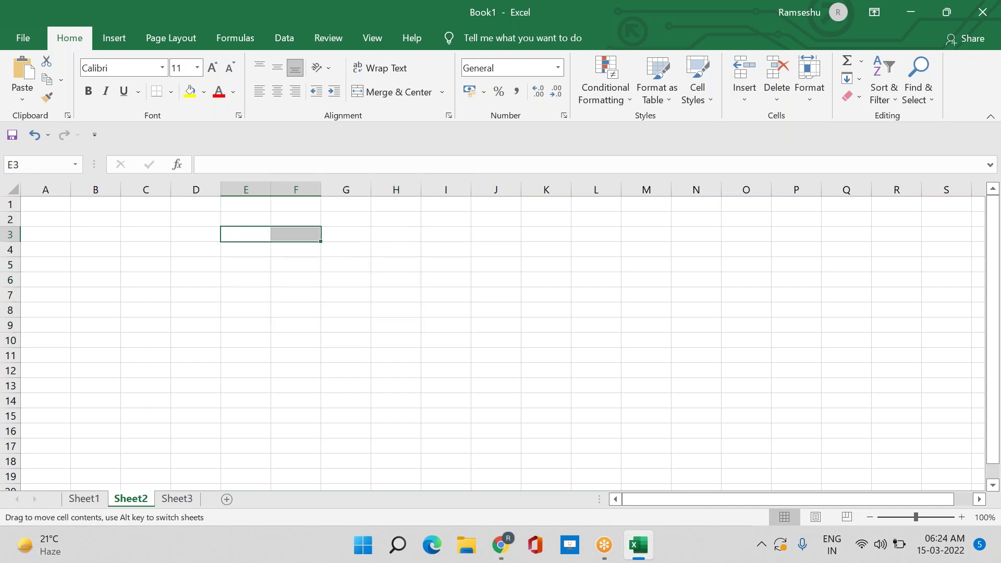
click(254, 234)
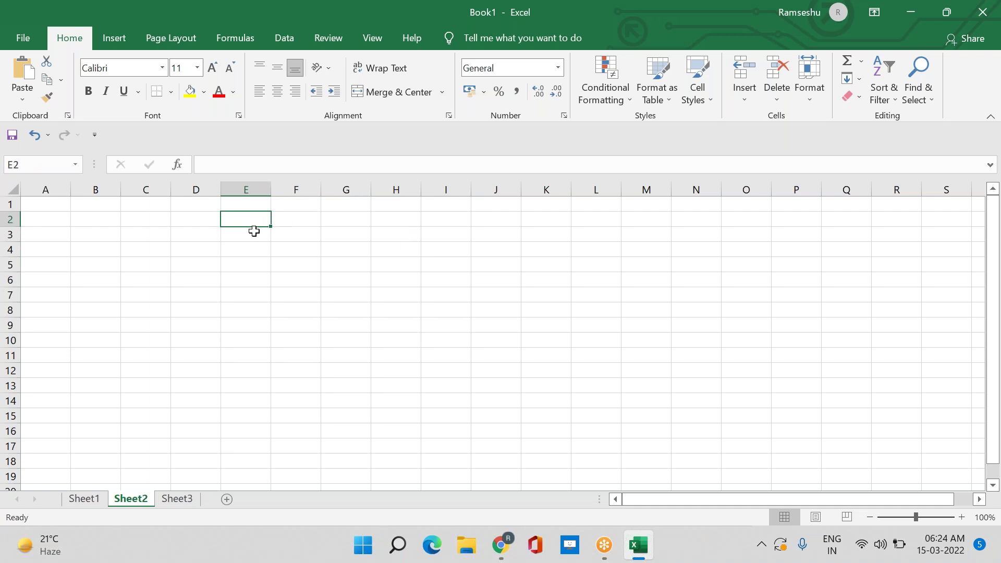
text(S No)
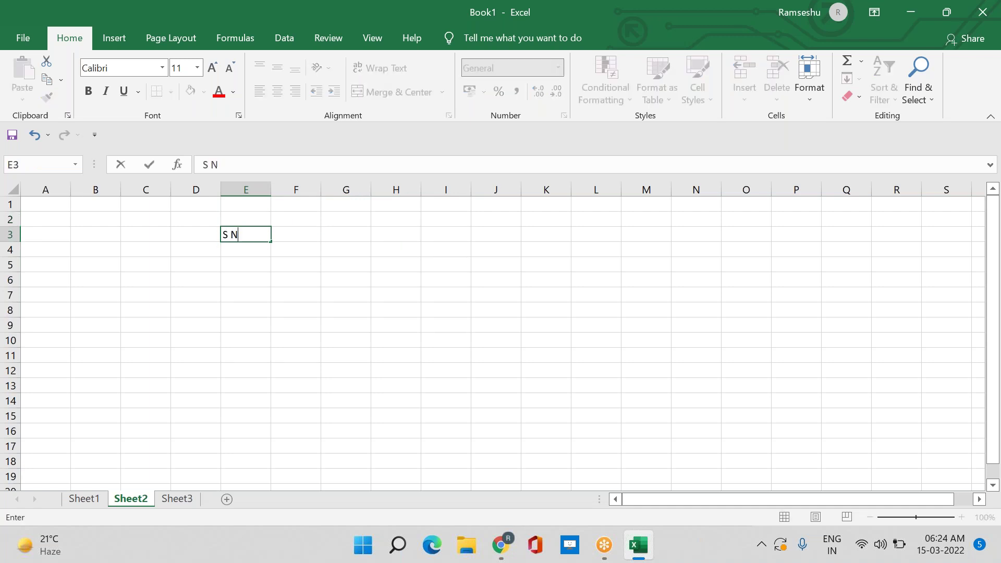
key(Tab)
text(C)
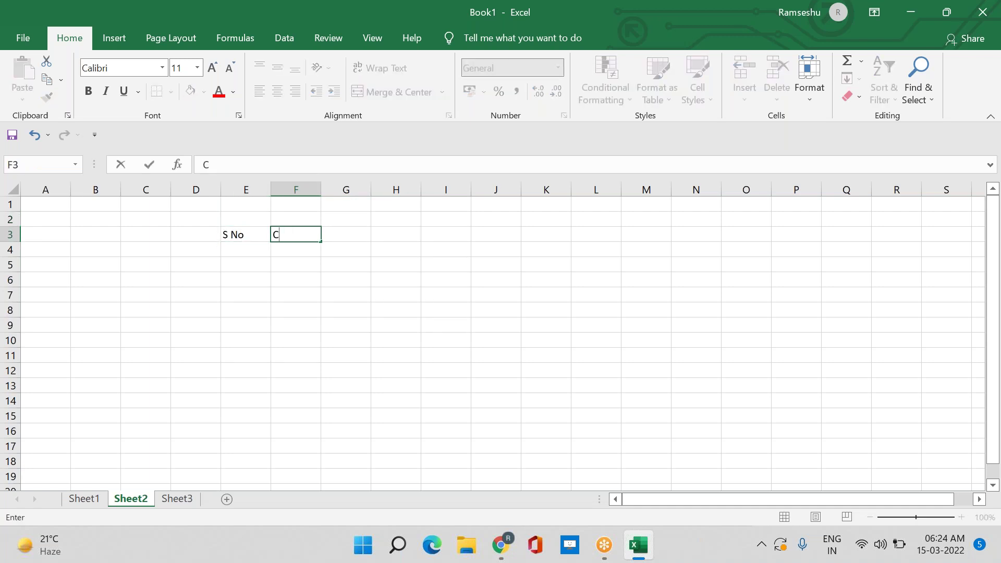
text(ustomer Name)
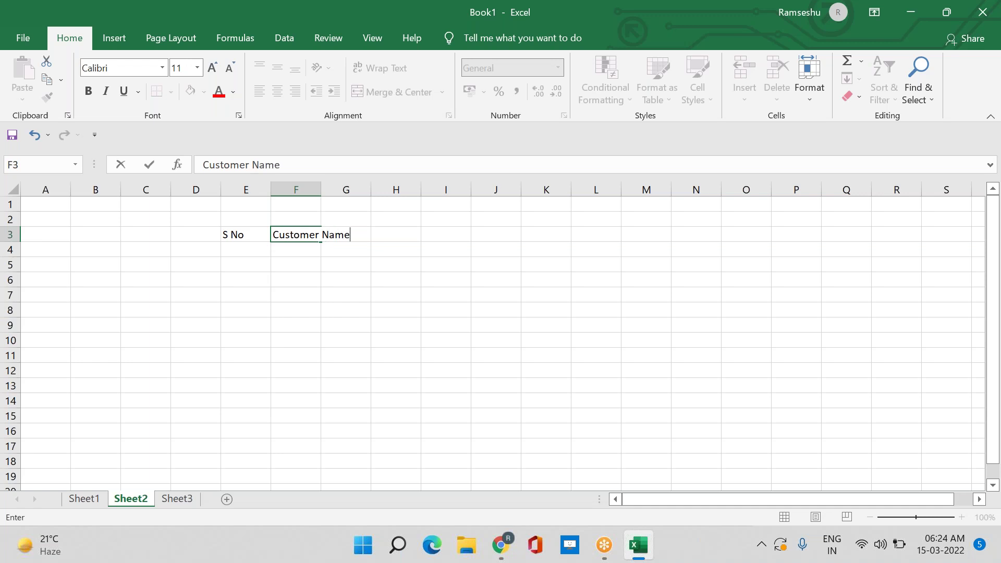
key(Tab)
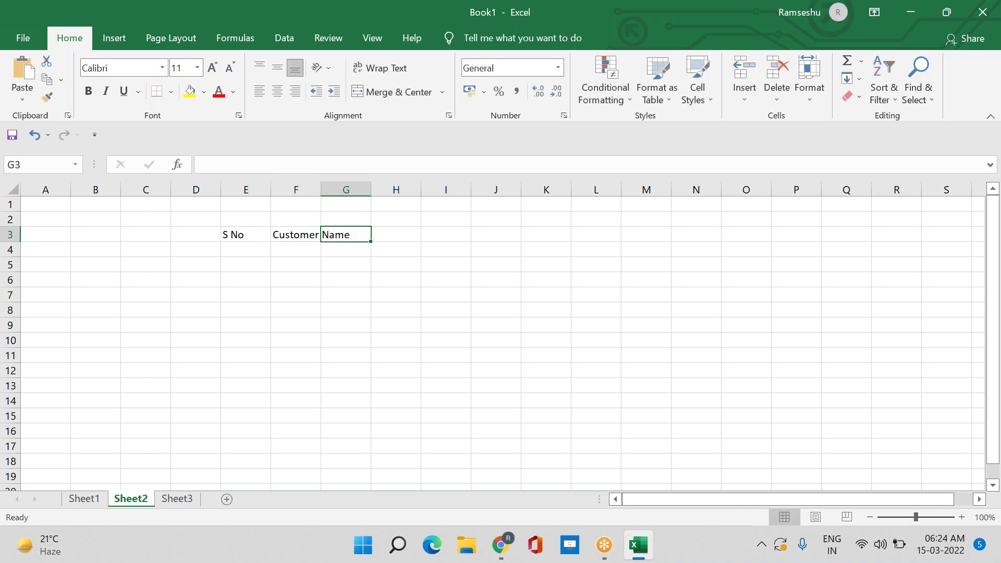
Enter headers 'EMail', 'Phone' and 'Address' in G3:I3
text(EMail)
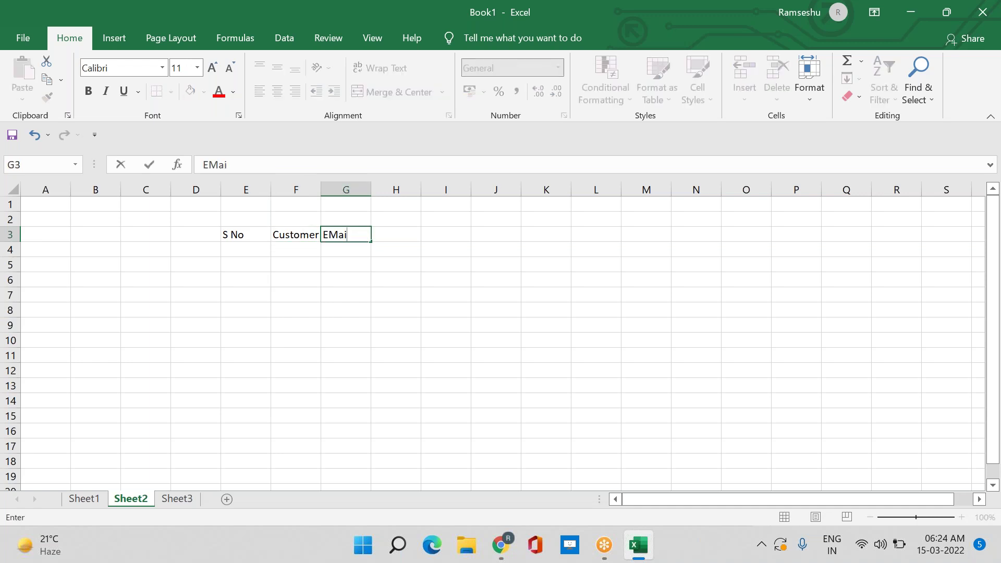
key(Tab)
text(Phone)
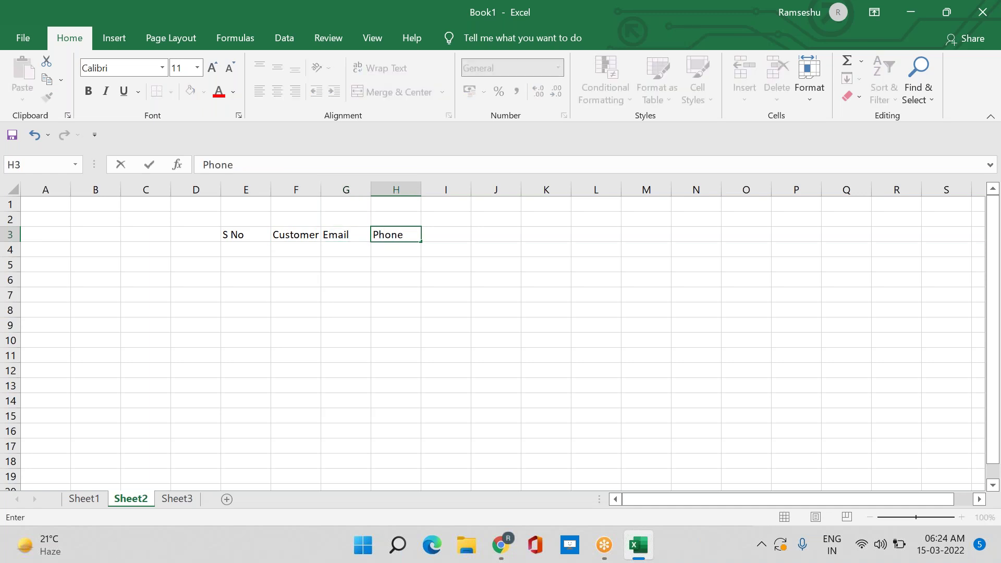
key(Tab)
text(Adress)
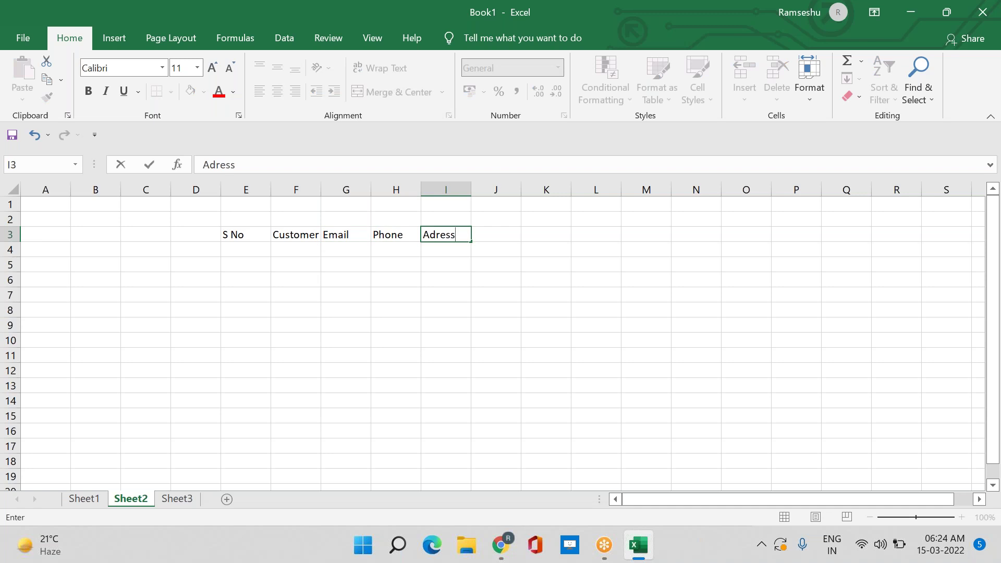
key(BackSpace)
key(BackSpace)
key(BackSpace)
key(BackSpace)
text(dress)
key(Return)
click(248, 250)
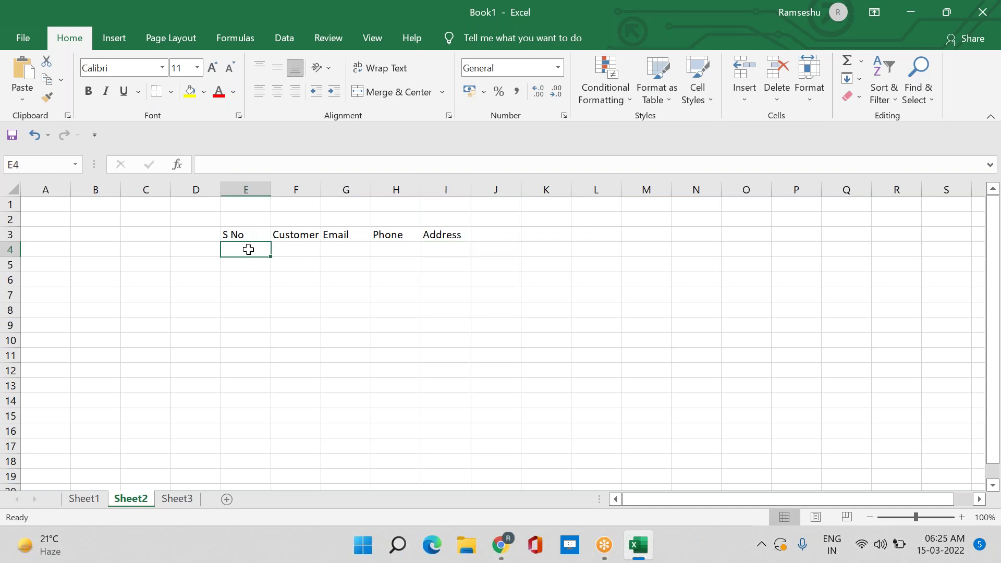
Fill row 4 with serial number 1, a customer name, e-mail, phone number and address
text(1)
key(Tab)
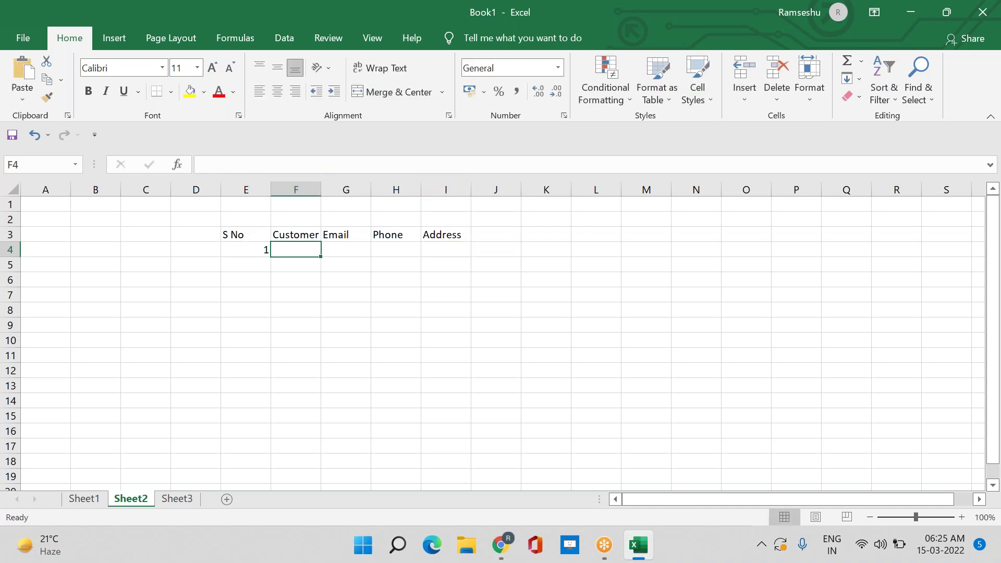
text(Sandha)
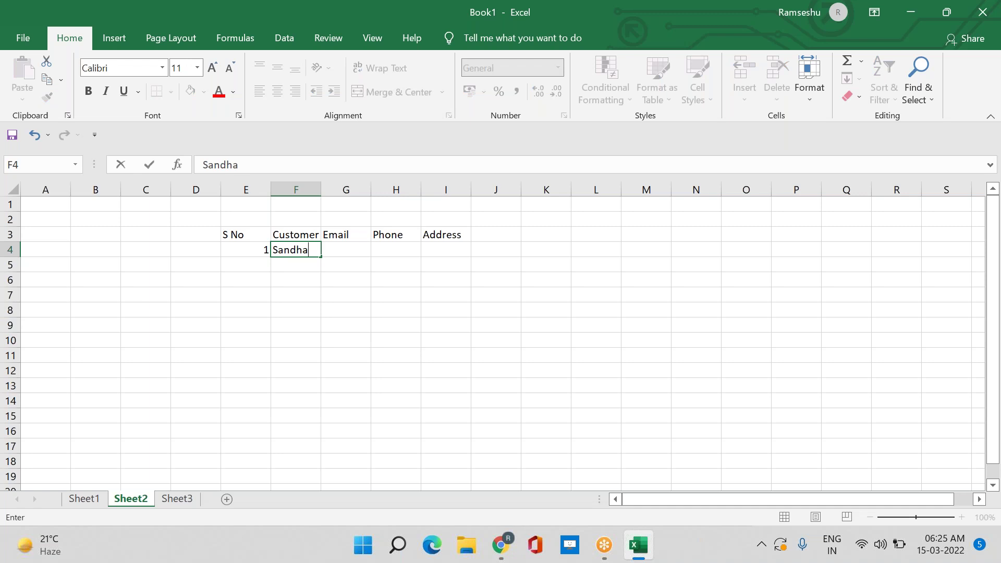
key(BackSpace)
text(ya)
key(Tab)
text(s@)
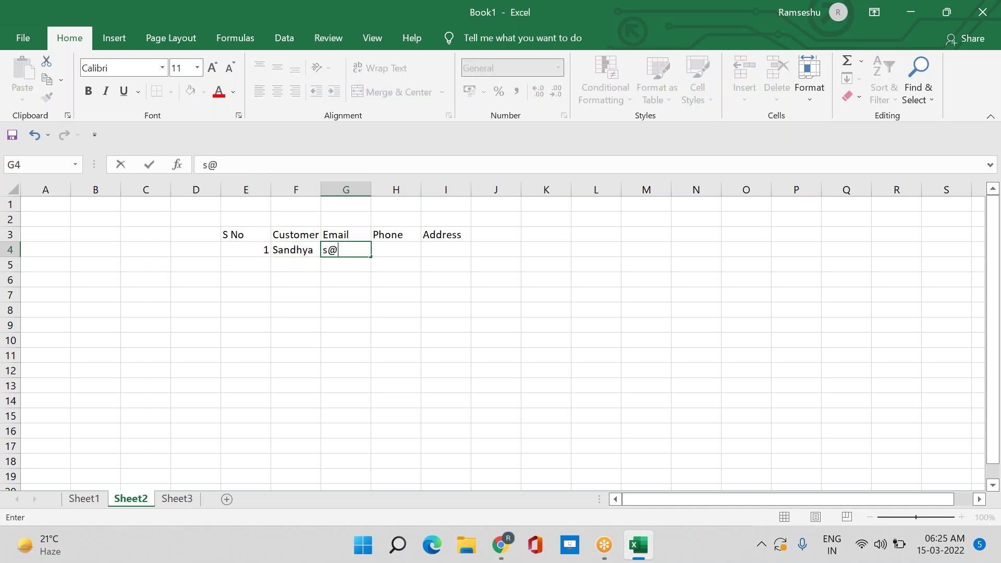
text(d.com)
key(Tab)
text(1234)
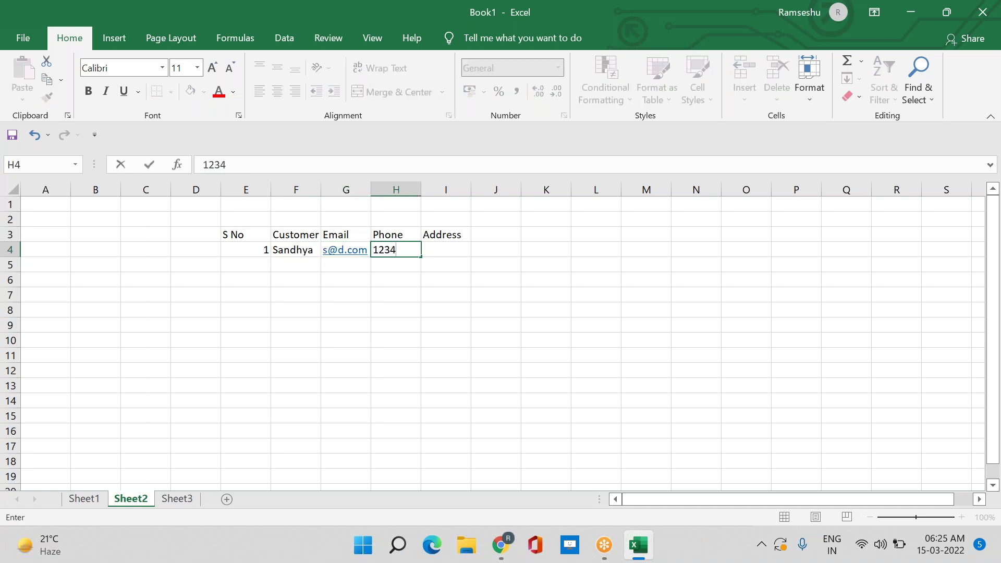
key(Tab)
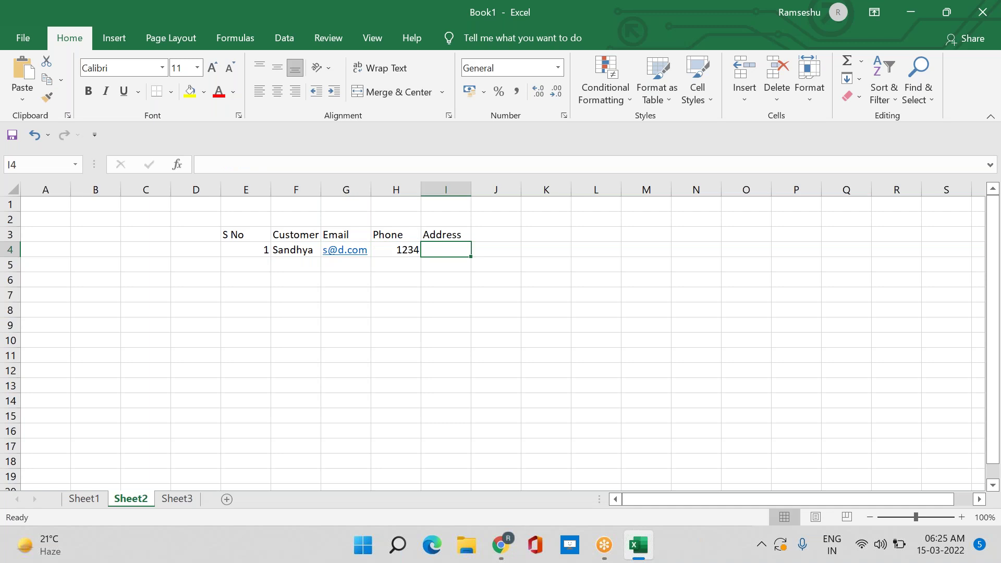
text(abc)
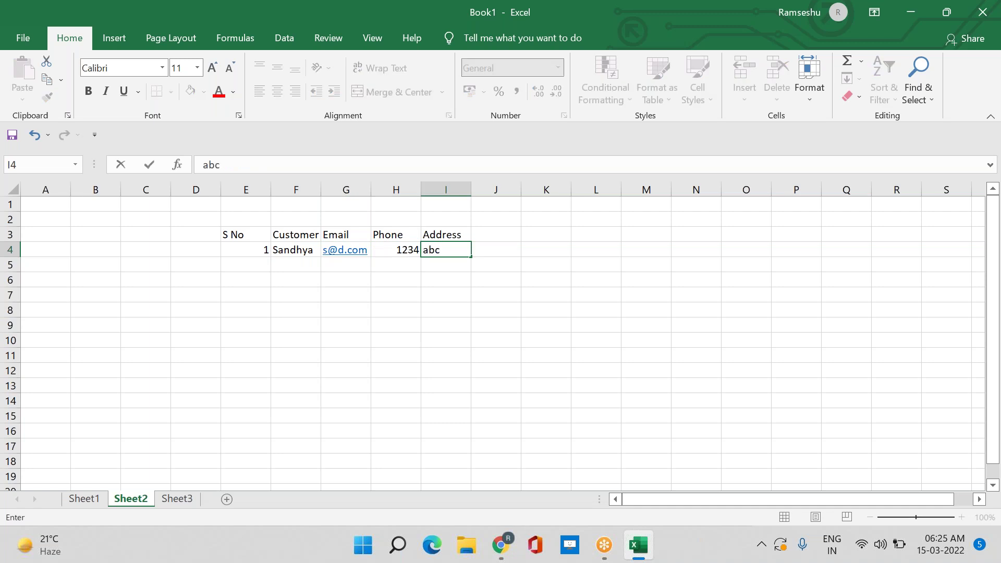
key(Return)
Fill F5:I5 with a second customer's name, phone number, e-mail and address values
key(Left)
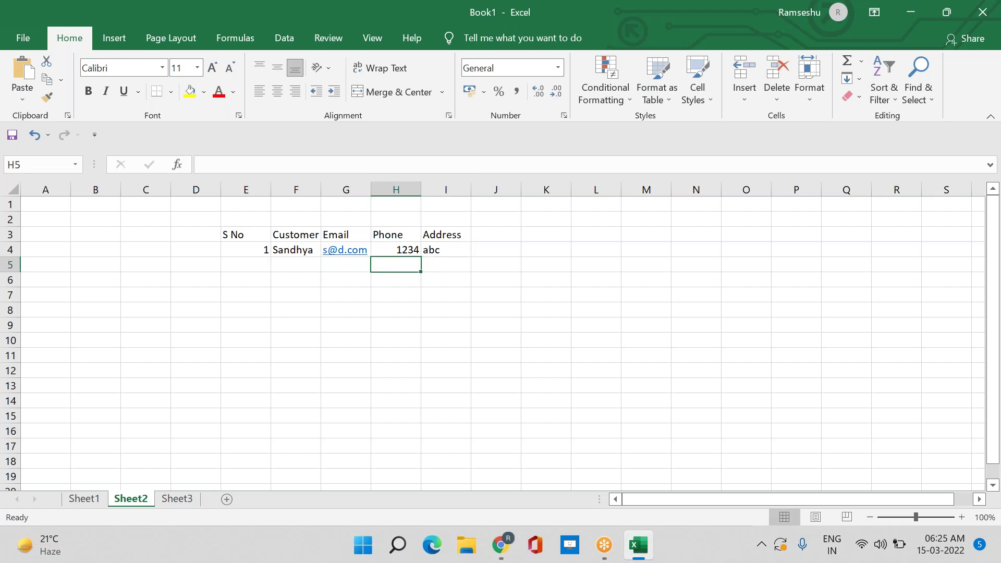
text(Su)
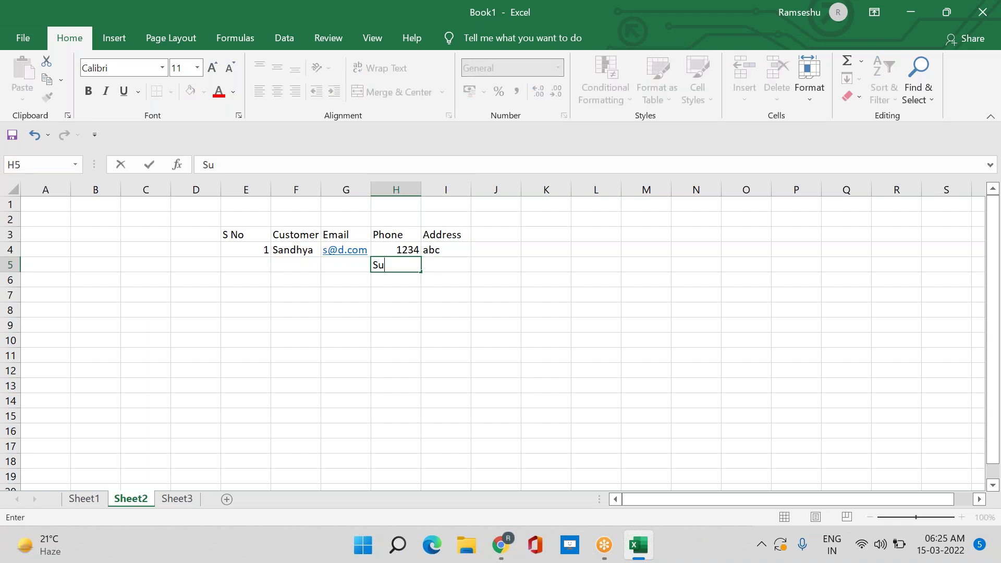
text(resh)
key(Left)
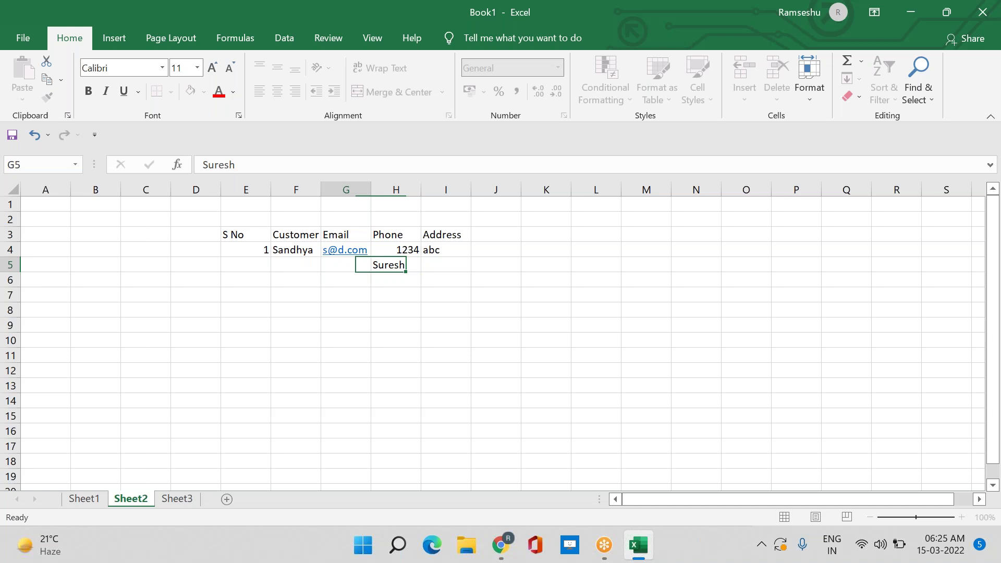
key(Left)
text(3246)
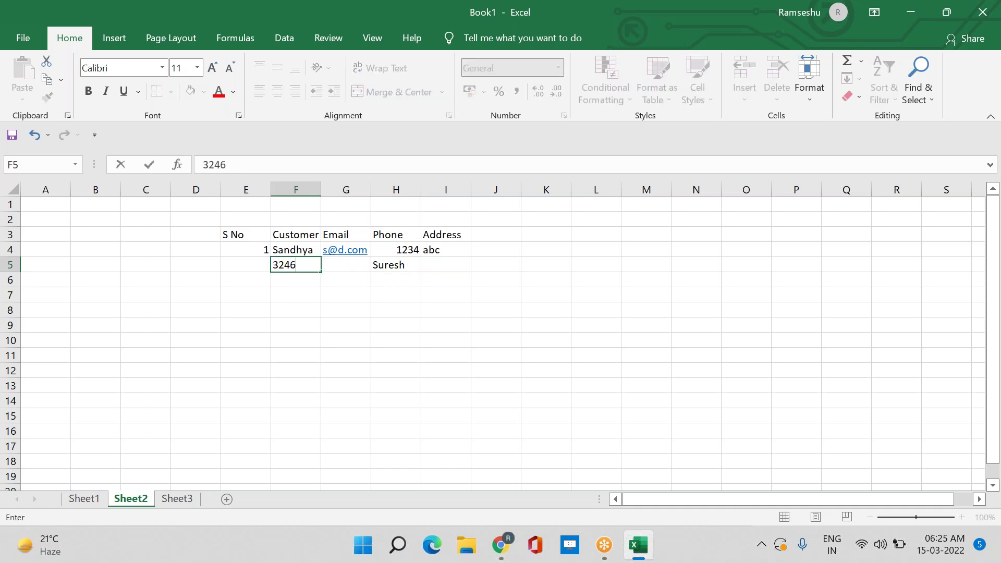
key(Tab)
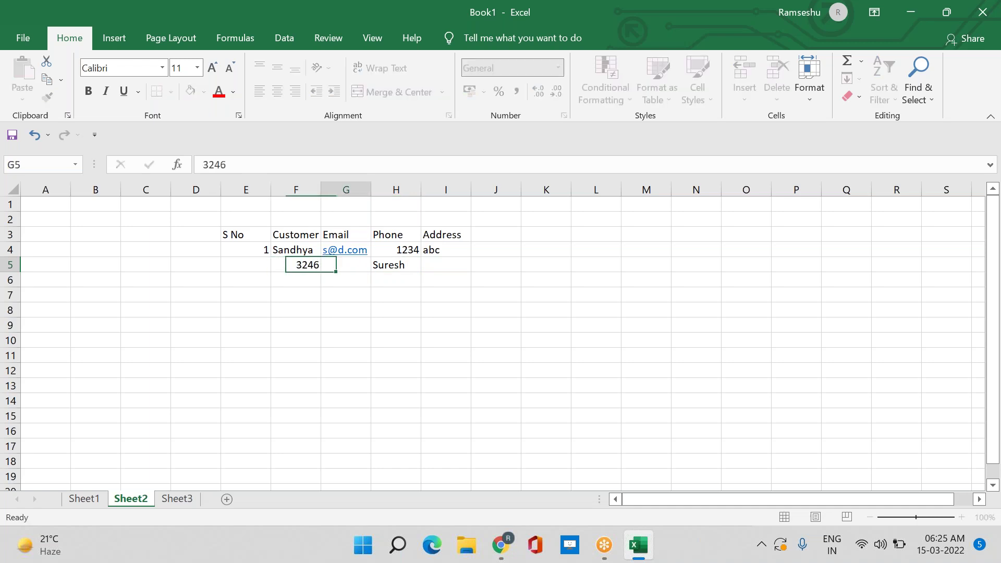
key(Right)
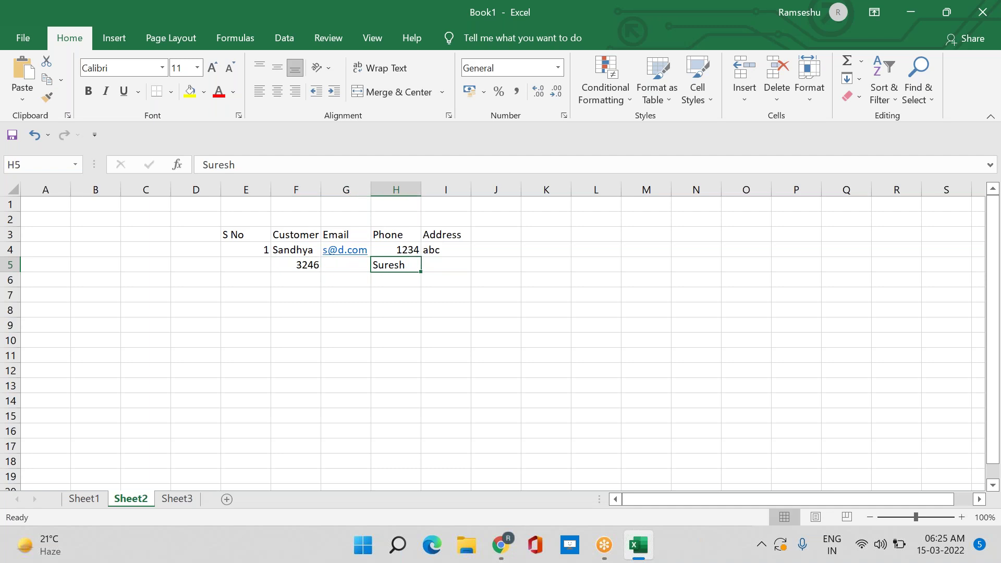
click(346, 264)
text(adsad)
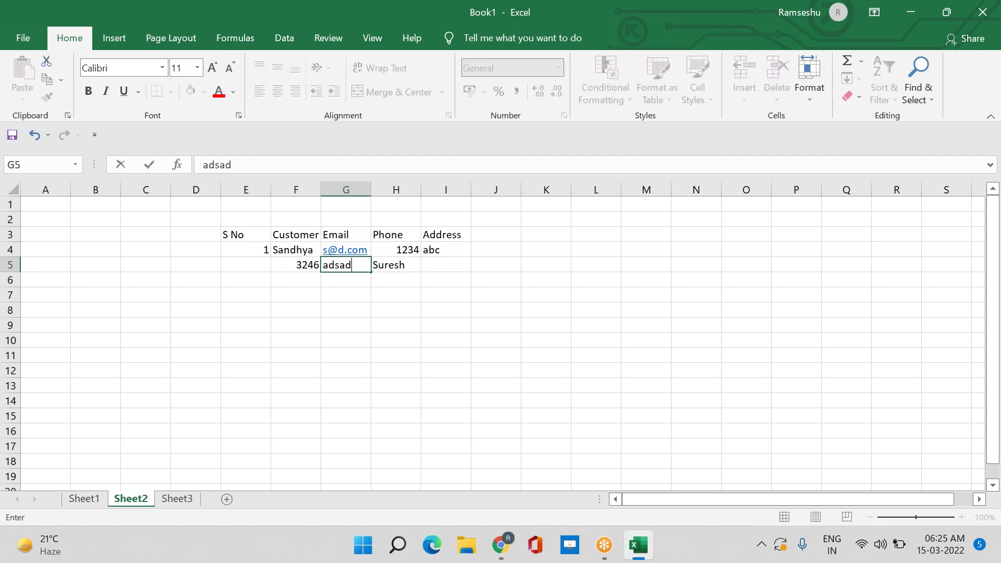
click(396, 265)
click(445, 264)
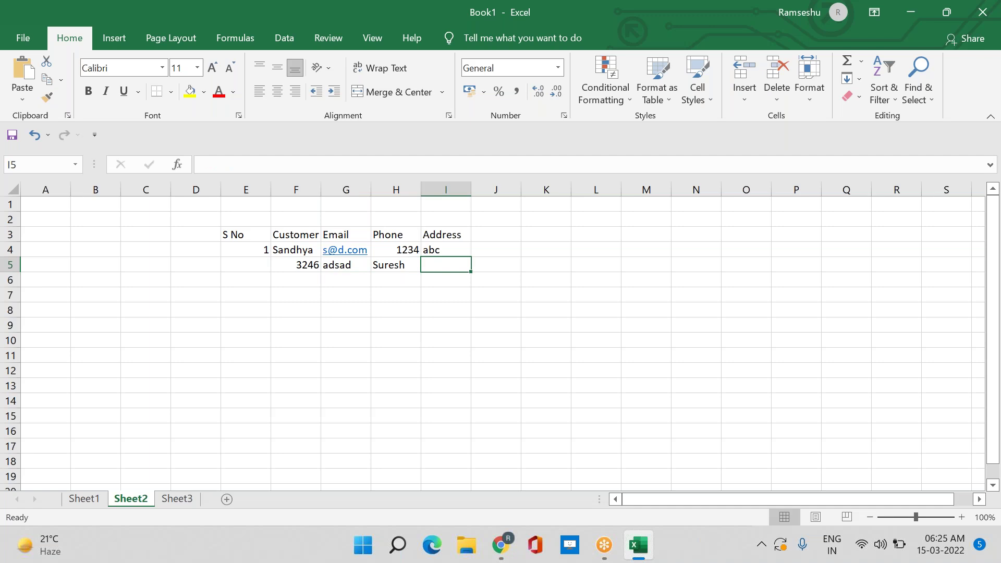
text(s@s.com)
key(Return)
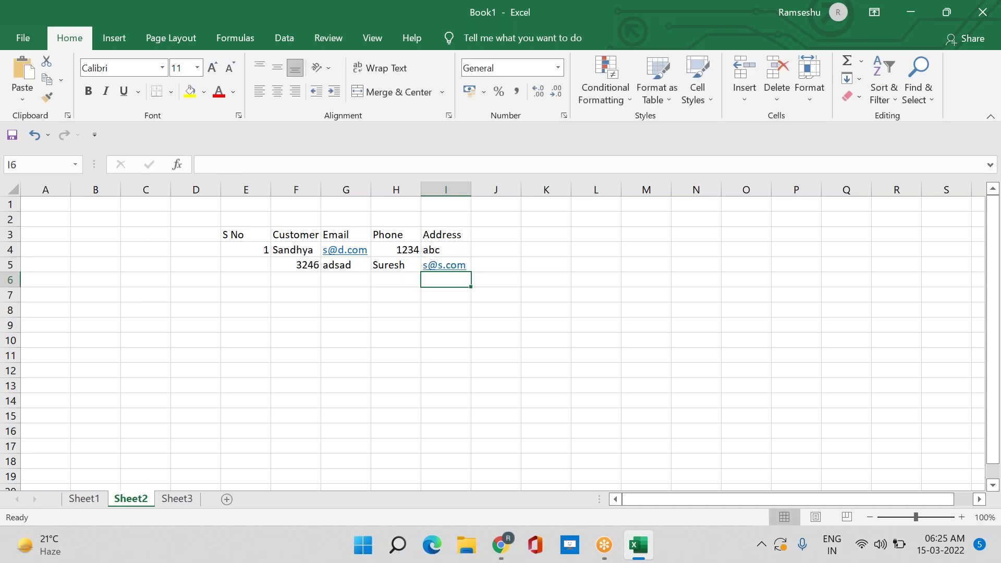
Enter serial number 2 in cell E5
key(Left)
key(Left)
key(Left)
key(Left)
key(Up)
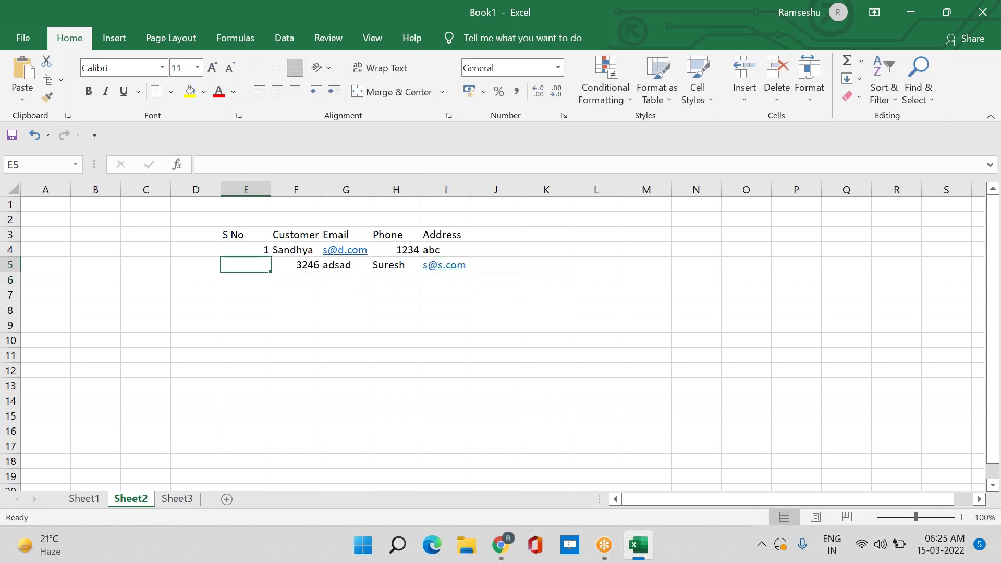
text(2)
key(Return)
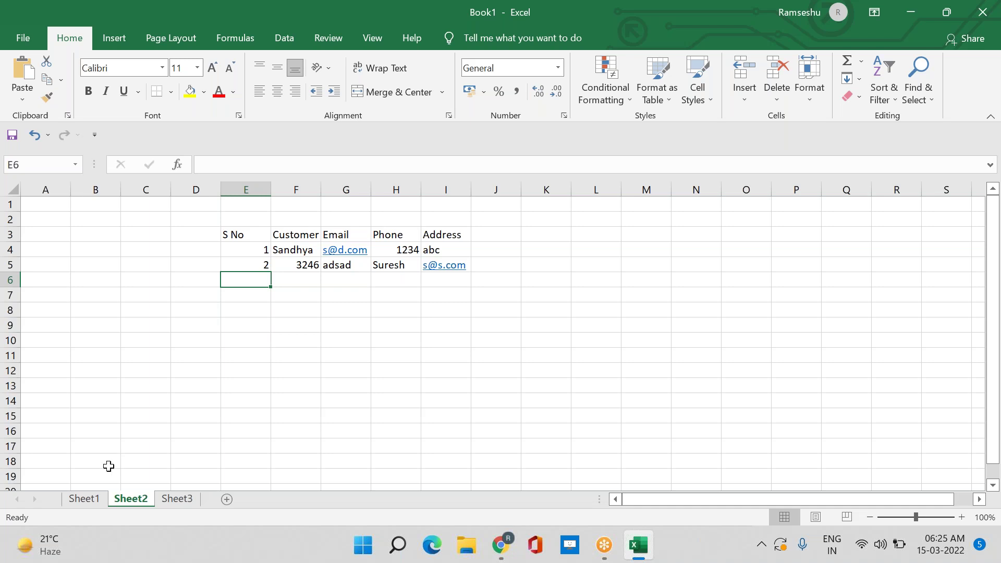
Rename the Sheet2 tab 'Customer' and the Sheet3 tab 'Transactions', then return to Customer
double_click(125, 495)
text(Customer)
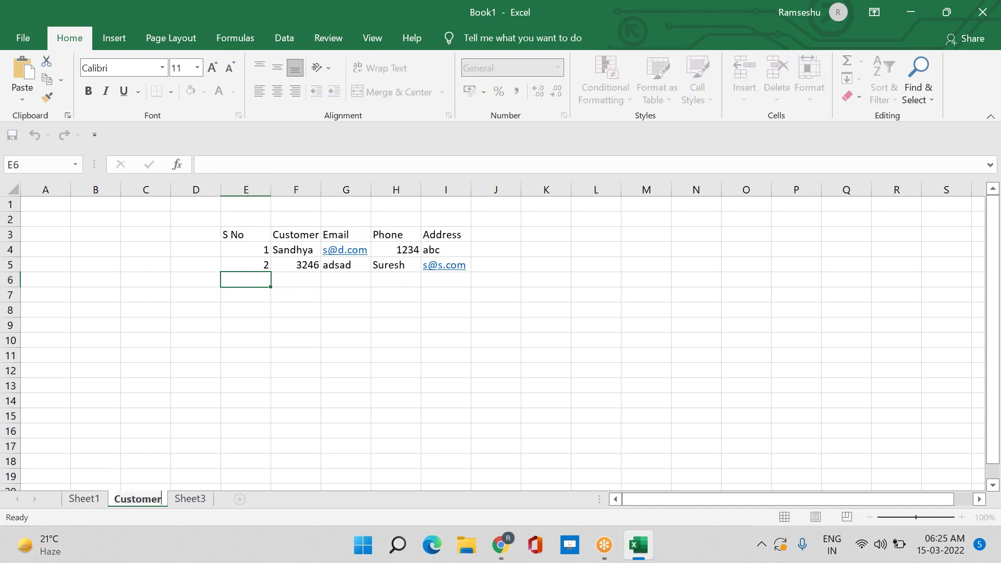
double_click(197, 499)
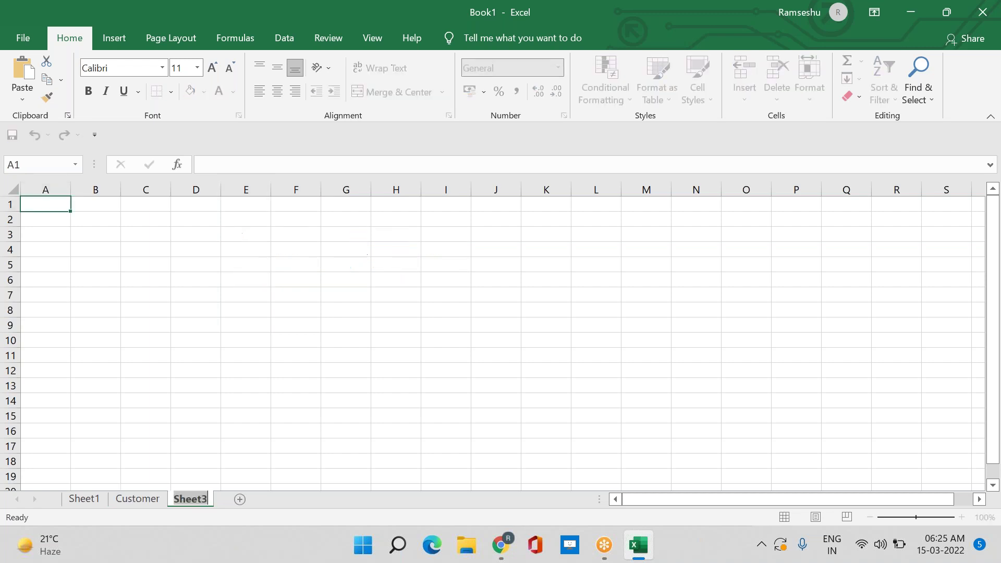
text(Tran)
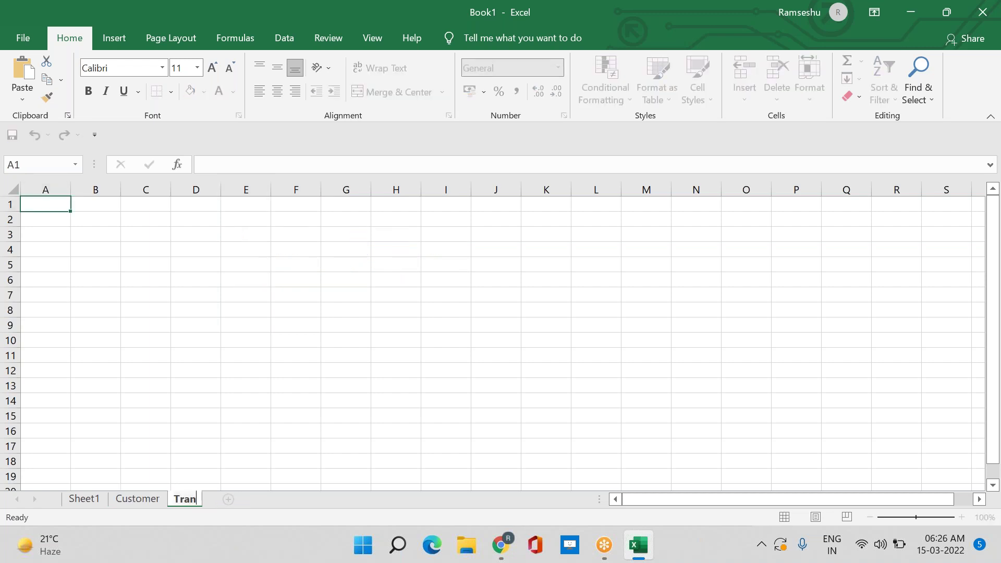
text(sactions)
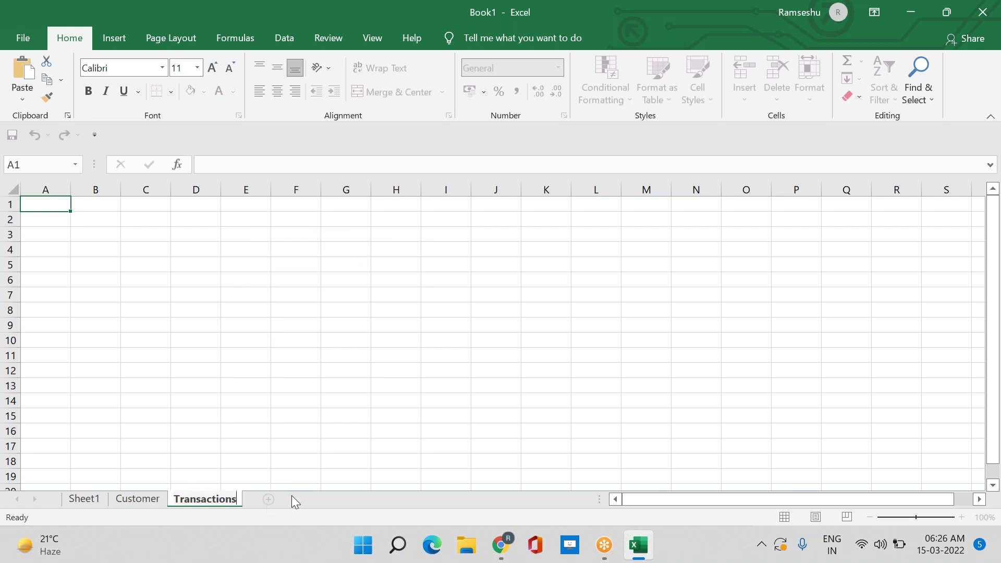
click(151, 505)
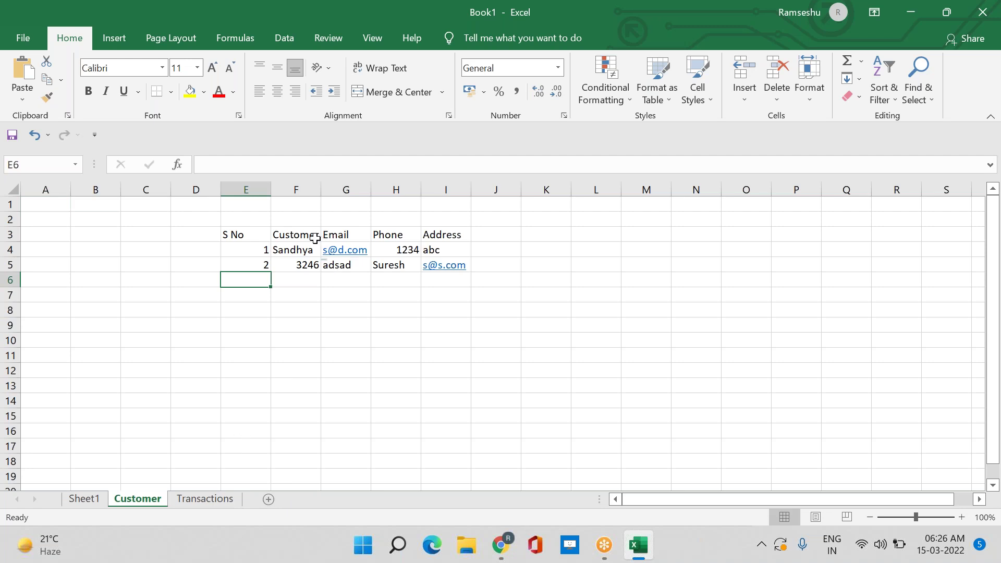
Select and review the Customer table's columns, cells and full range from S No
drag(289, 229, 455, 330)
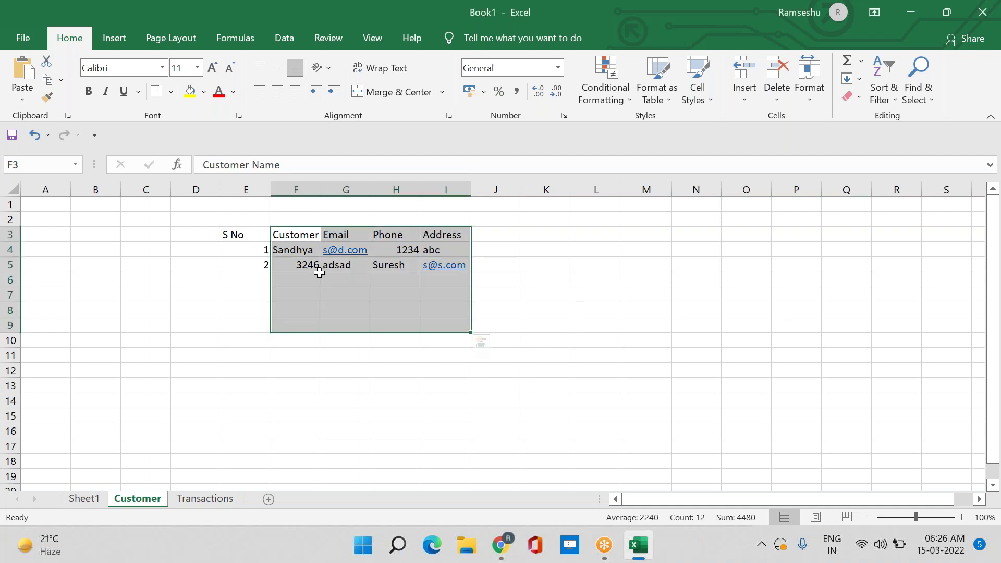
click(336, 280)
click(337, 267)
click(389, 264)
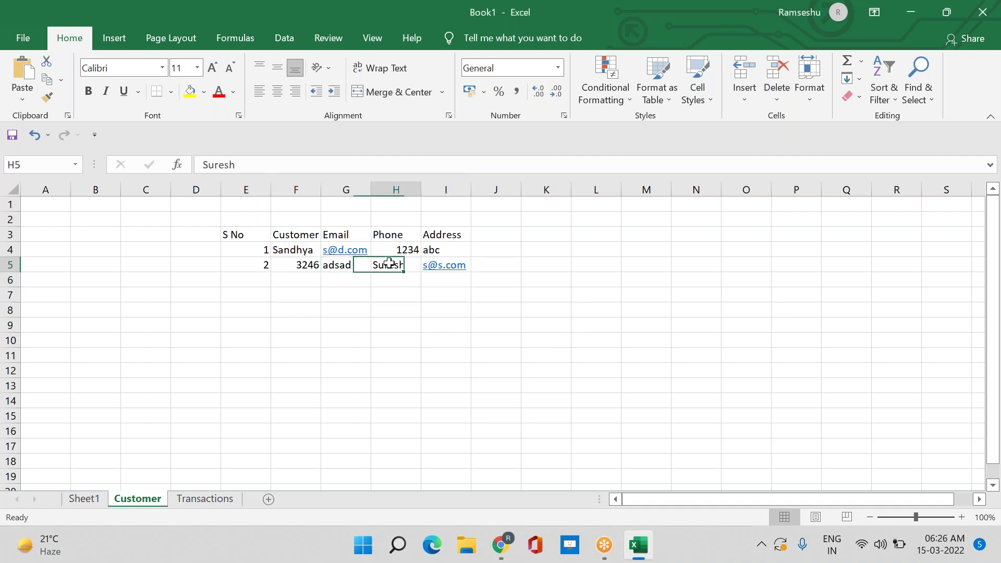
drag(235, 239, 463, 477)
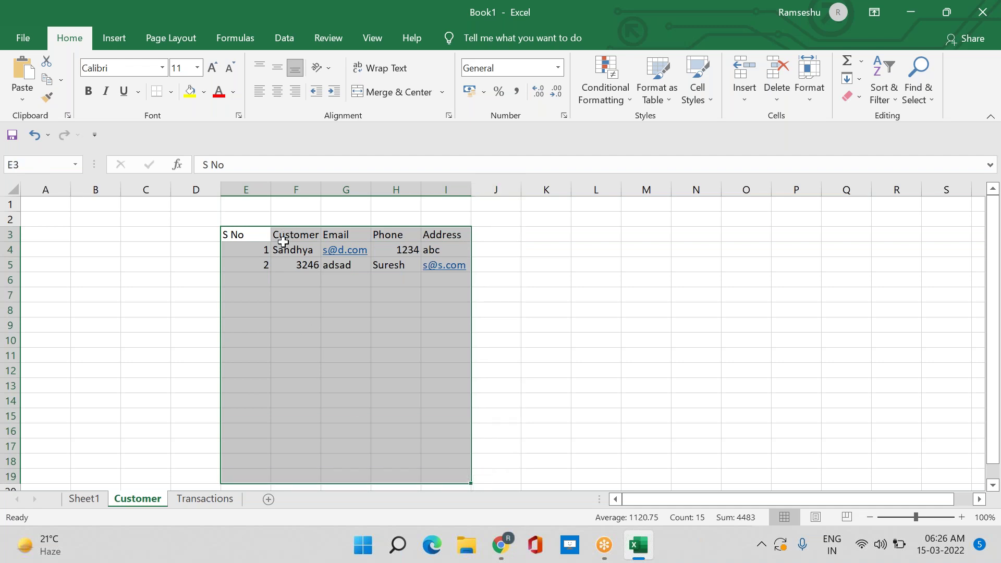
click(286, 416)
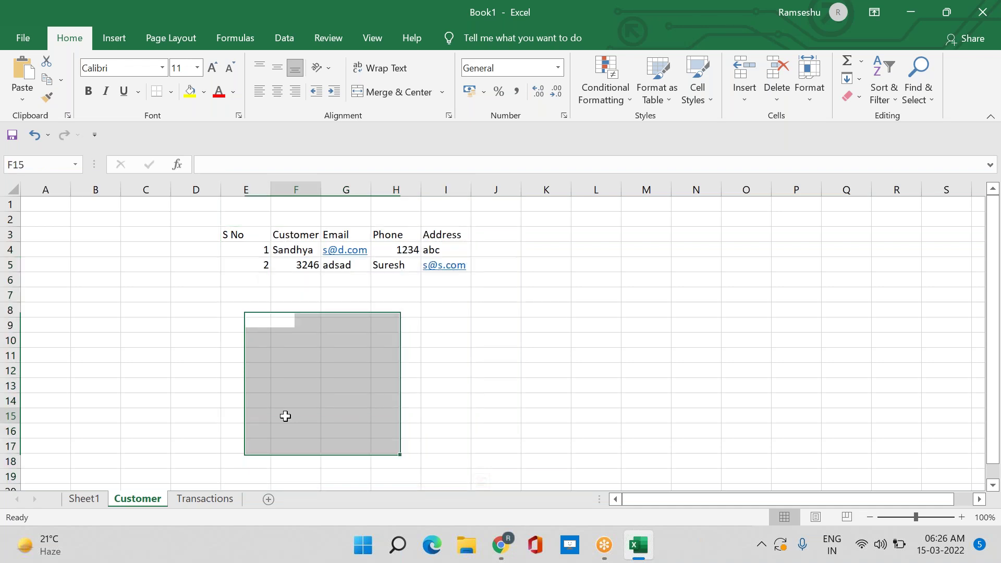
Display the empty Transactions sheet
click(214, 502)
click(152, 494)
click(188, 499)
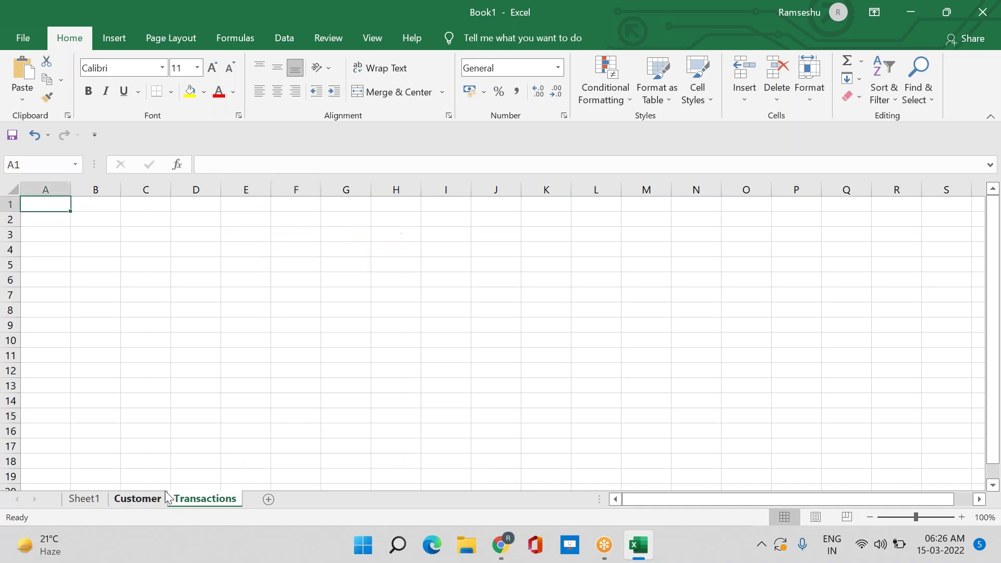
On Sheet1, enter 'Sheets' in H4 and 'Customers/Transactions' in F4
click(89, 501)
click(497, 250)
text(Shee)
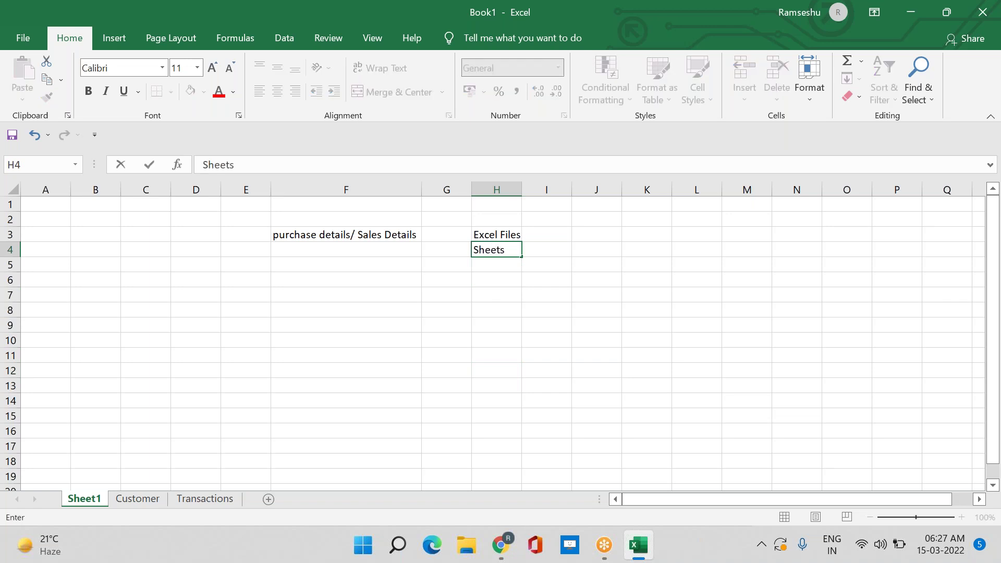
text(ts)
key(Left)
key(Left)
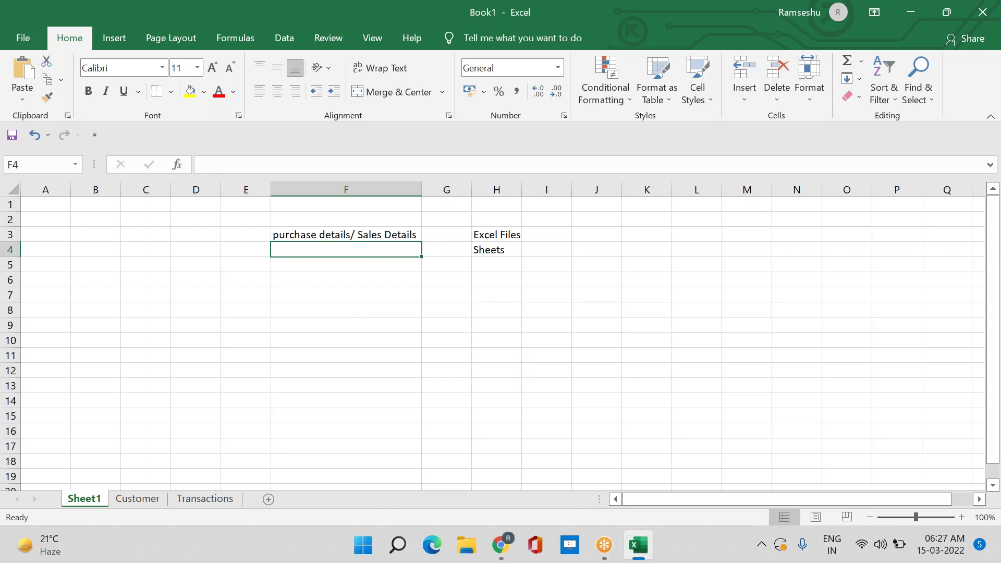
text(Customers/)
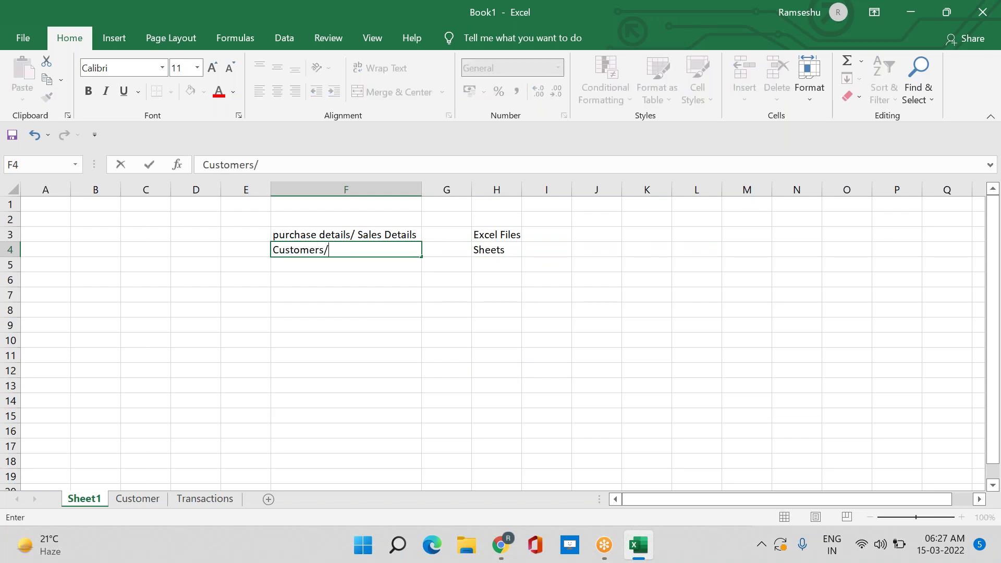
text(Transactions)
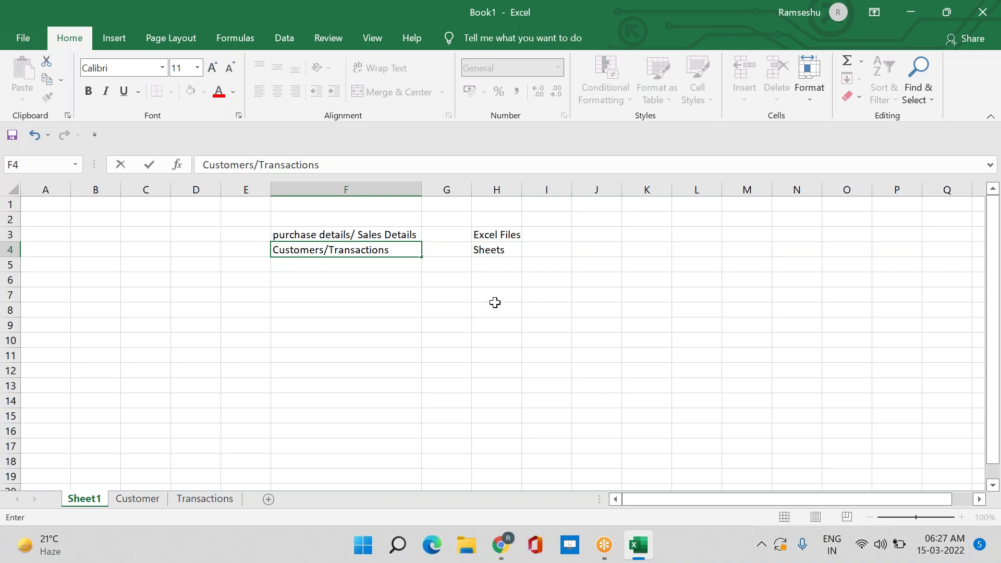
click(512, 265)
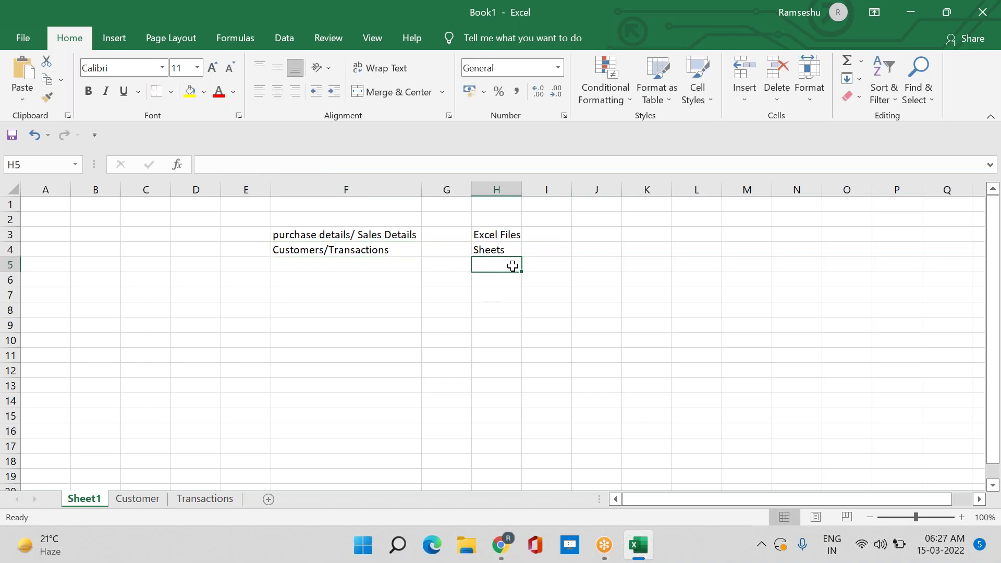
click(136, 499)
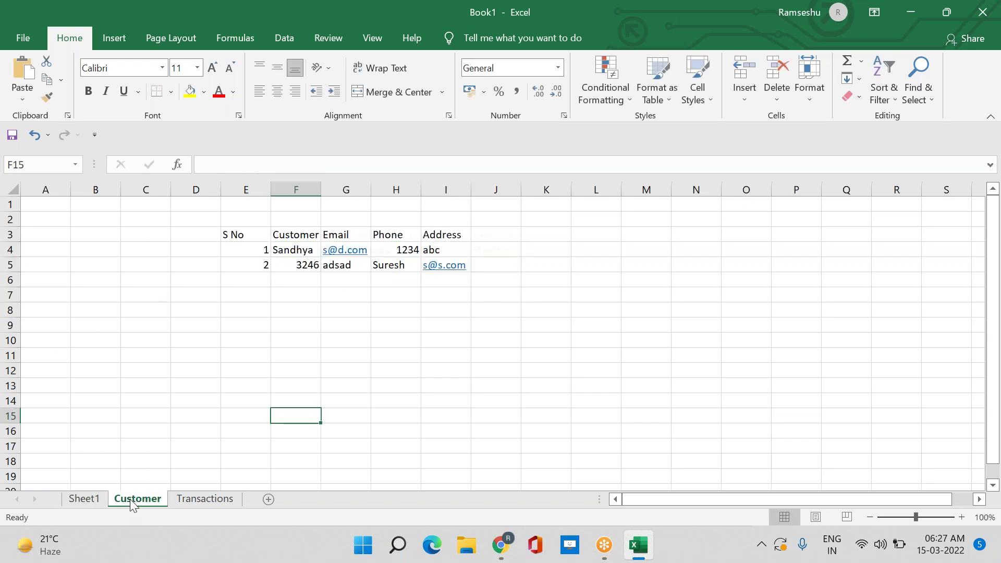
Delete the second customer's data in F5:I5, then select the S No, Customer and Email columns
drag(293, 265, 458, 266)
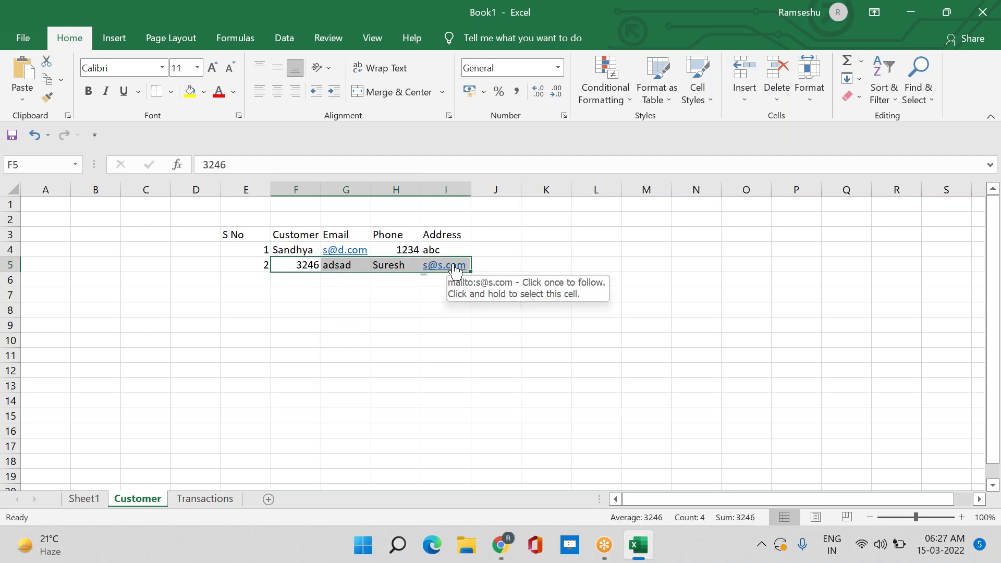
key(Delete)
click(382, 350)
drag(245, 205, 528, 344)
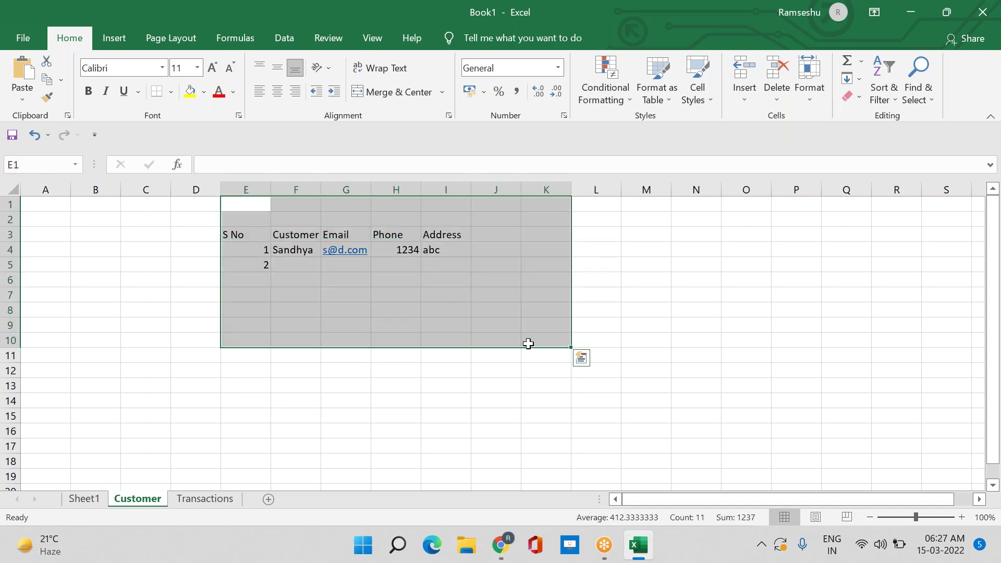
click(529, 343)
drag(245, 219, 337, 343)
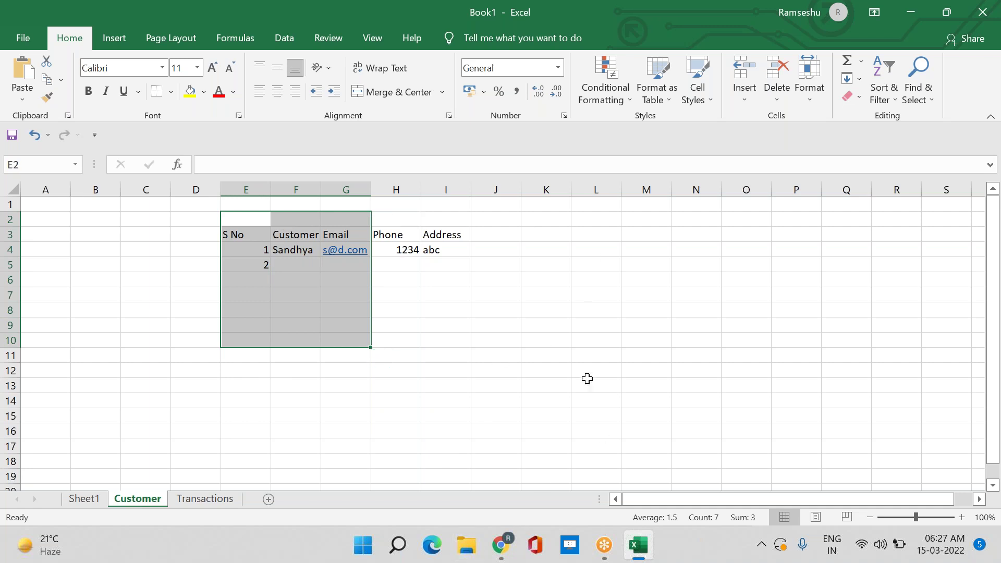
click(85, 499)
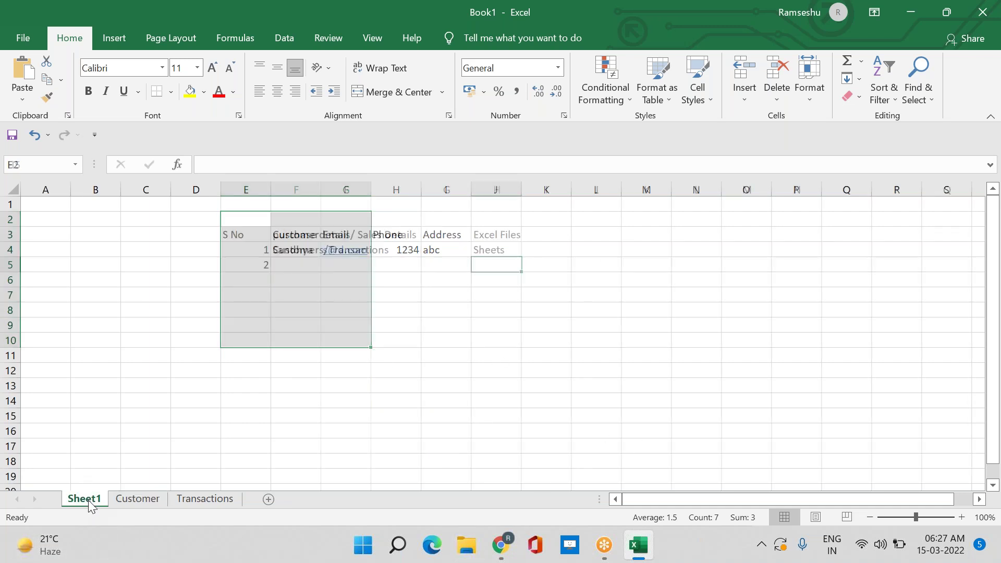
Enter 'Tables', 'Rows' and 'Columns' in H5:H7 of Sheet1
text(Tabl)
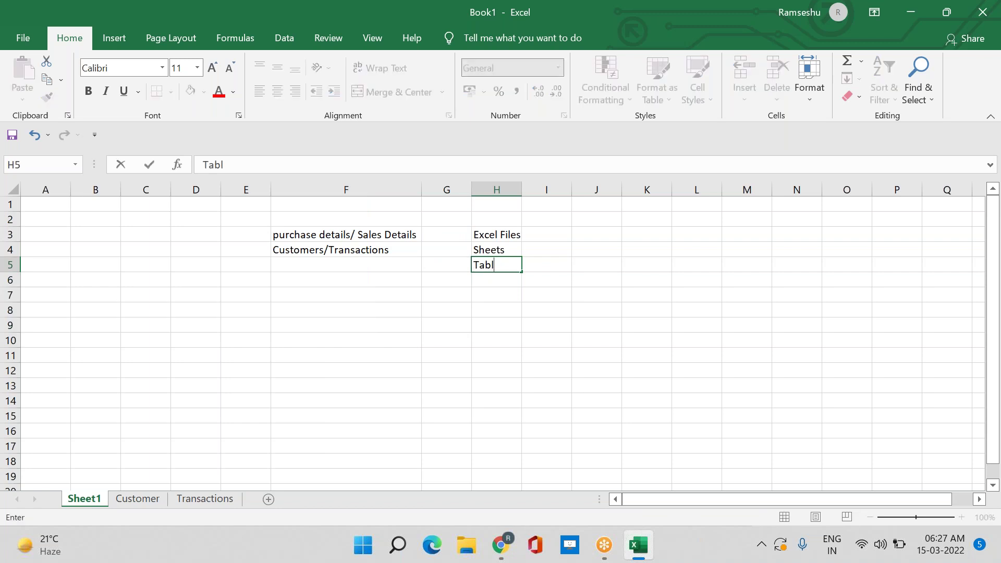
key(BackSpace)
key(BackSpace)
key(BackSpace)
text(ables)
key(Return)
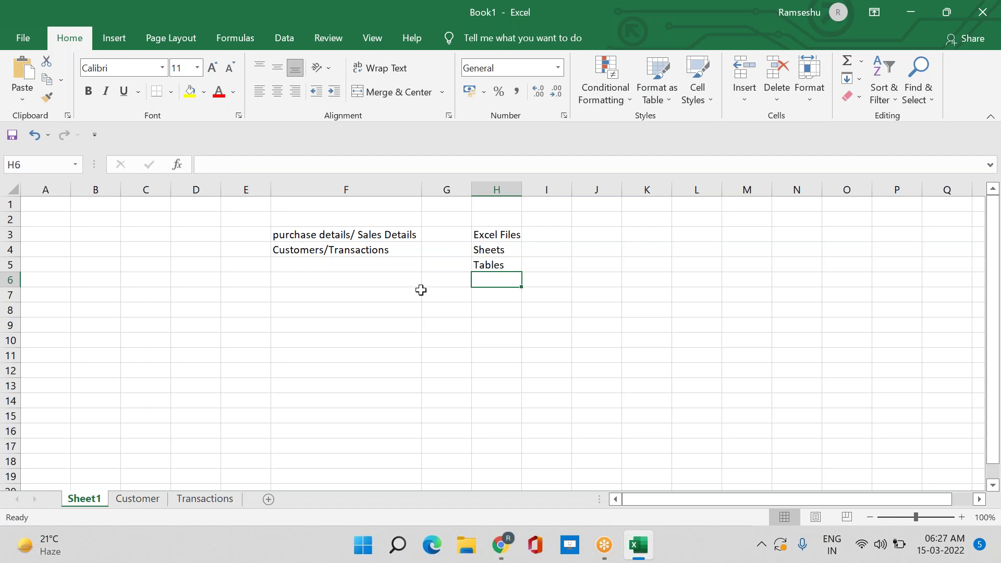
text(Rows)
key(Return)
text(Column)
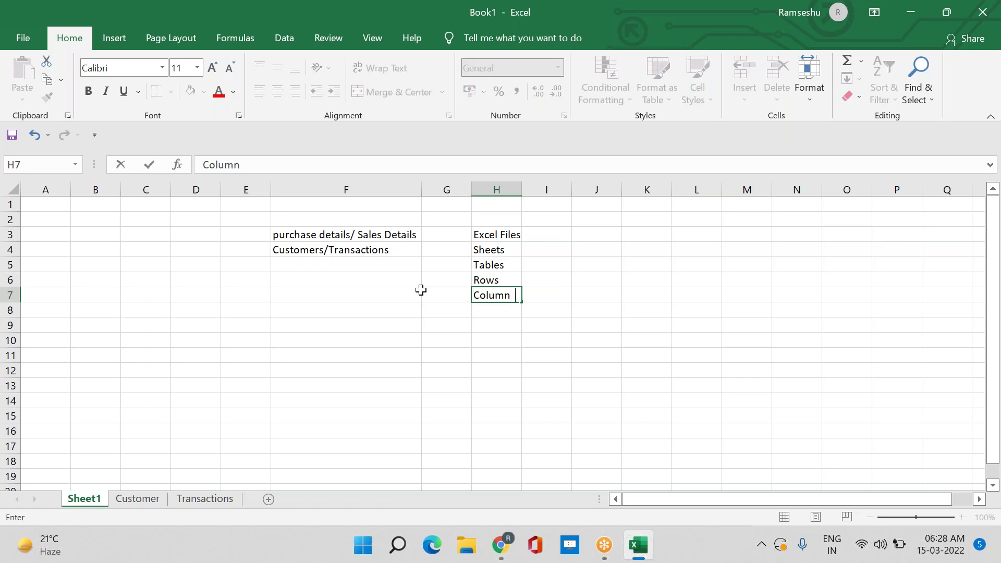
key(BackSpace)
text(s)
key(Return)
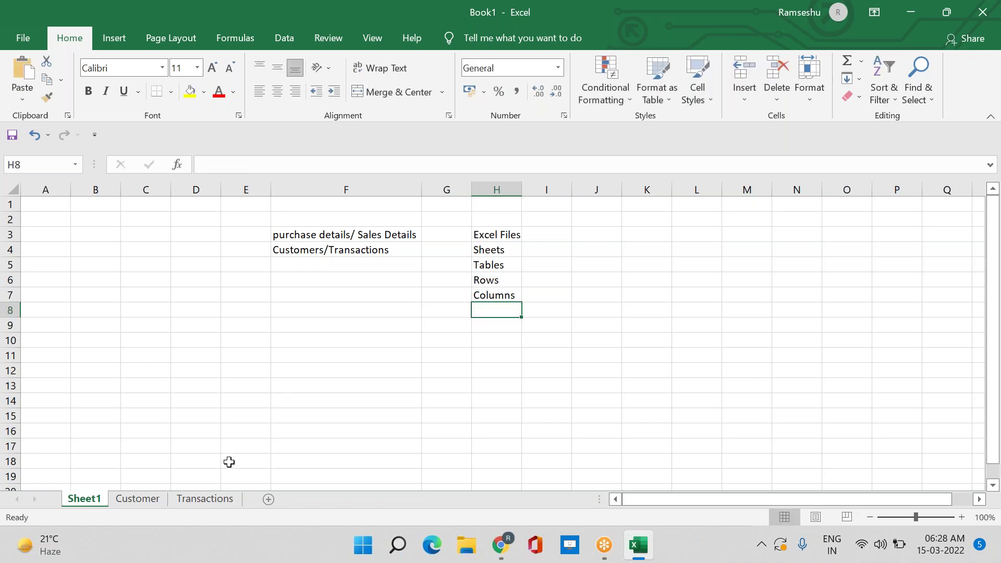
click(165, 500)
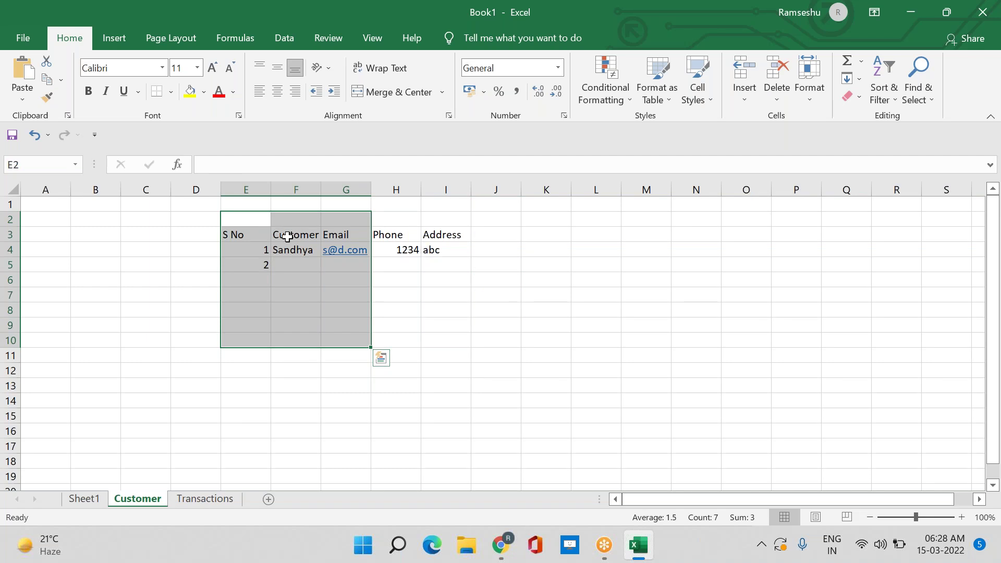
Copy 'Customers/Transactions' from F4 into F5 on Sheet1
click(84, 499)
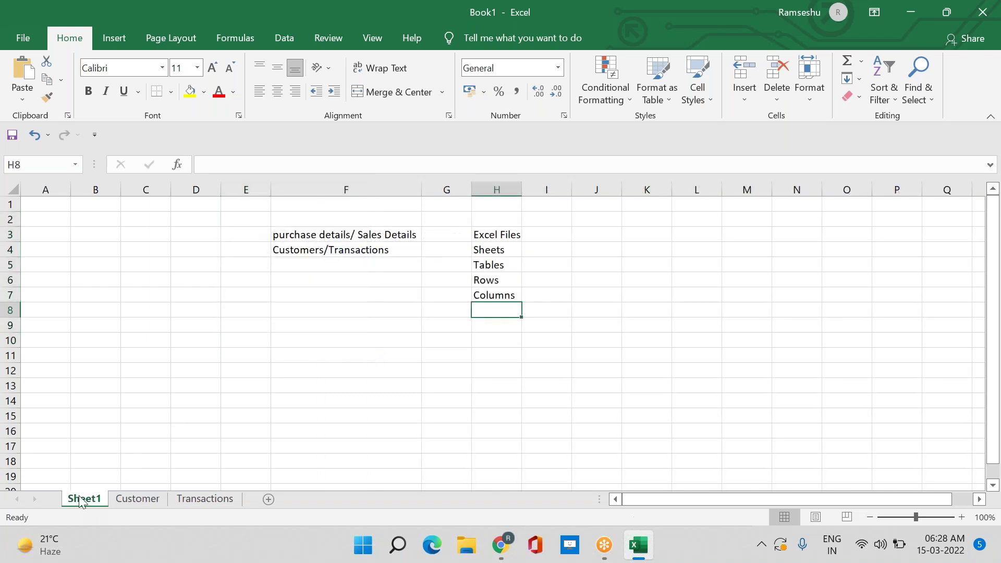
click(276, 412)
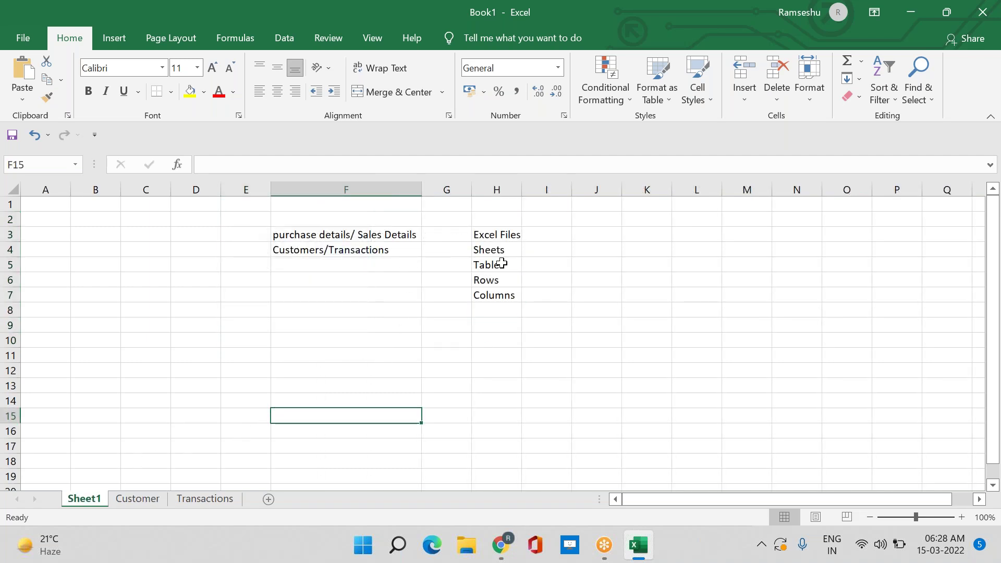
click(328, 252)
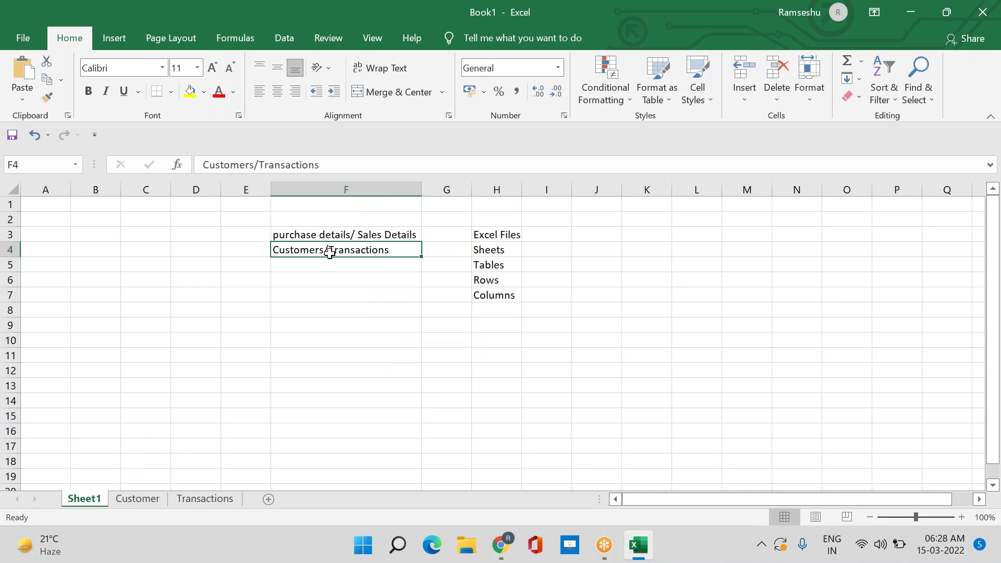
key(ctrl+c)
click(338, 266)
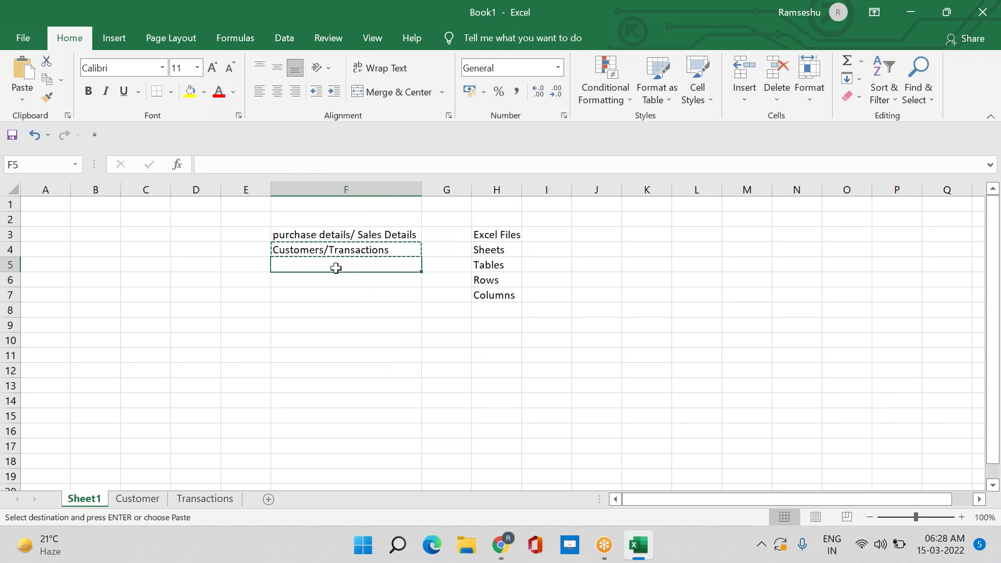
key(ctrl+v)
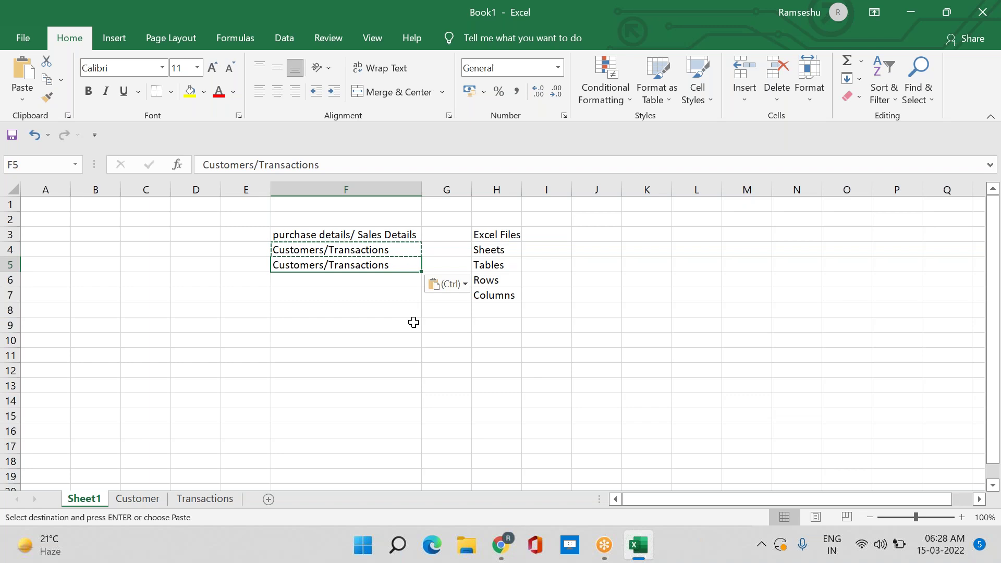
Enter the first customer's record label in F6 and 'customer Name/email' in F7
click(373, 284)
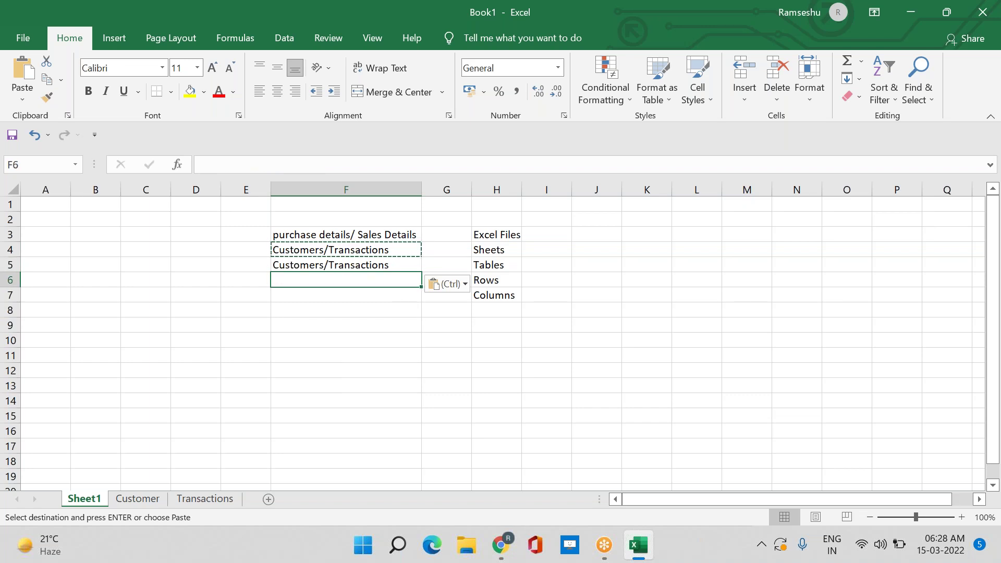
text(records)
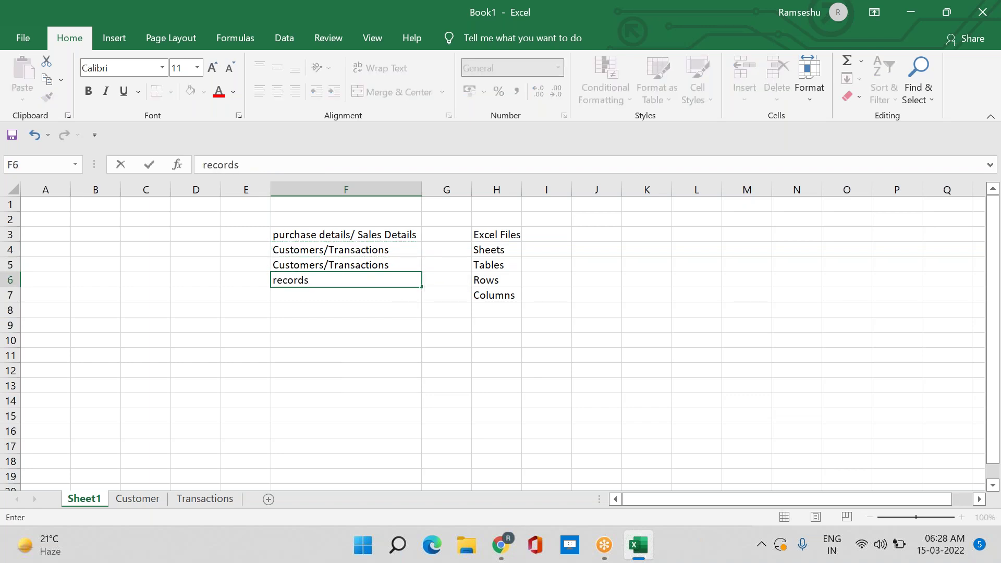
key(BackSpace)
key(BackSpace)
key(BackSpace)
key(BackSpace)
key(BackSpace)
key(BackSpace)
key(BackSpace)
click(147, 503)
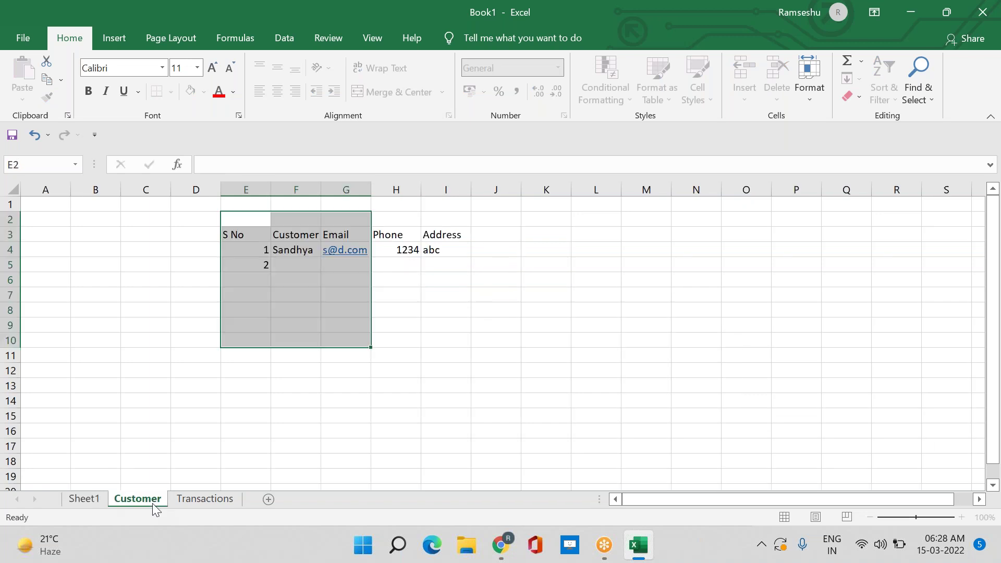
click(84, 501)
text(Sndhya's record)
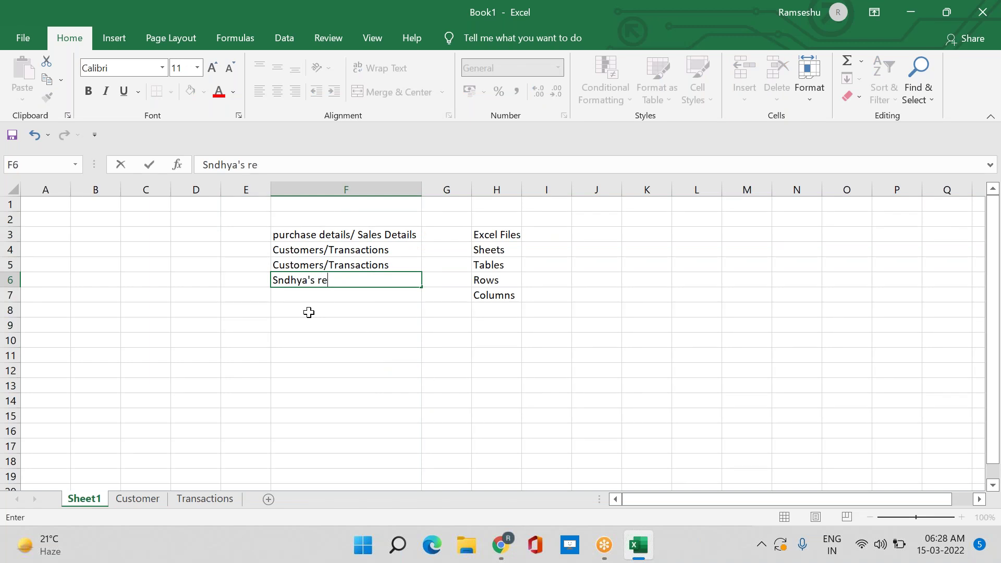
key(Return)
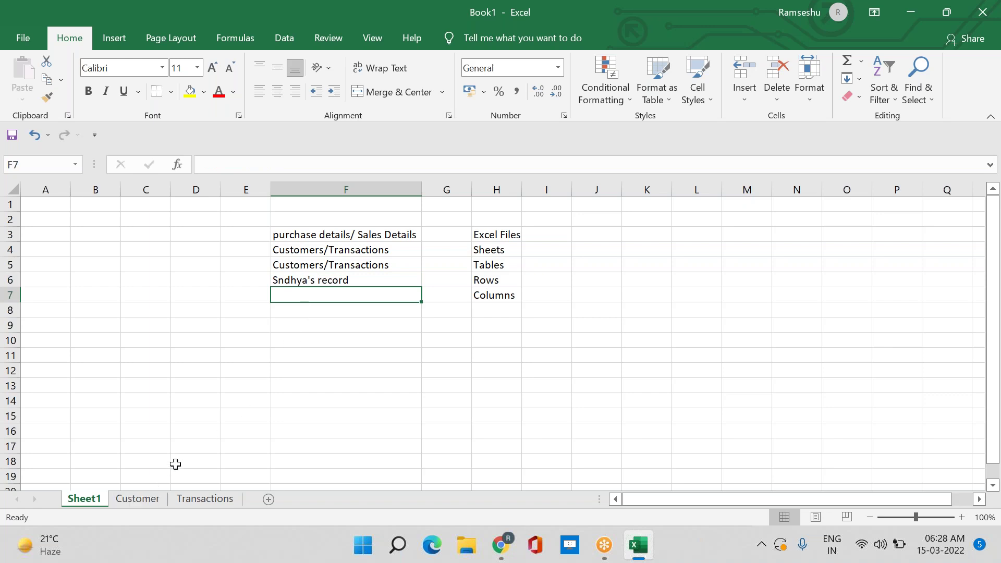
text(customer)
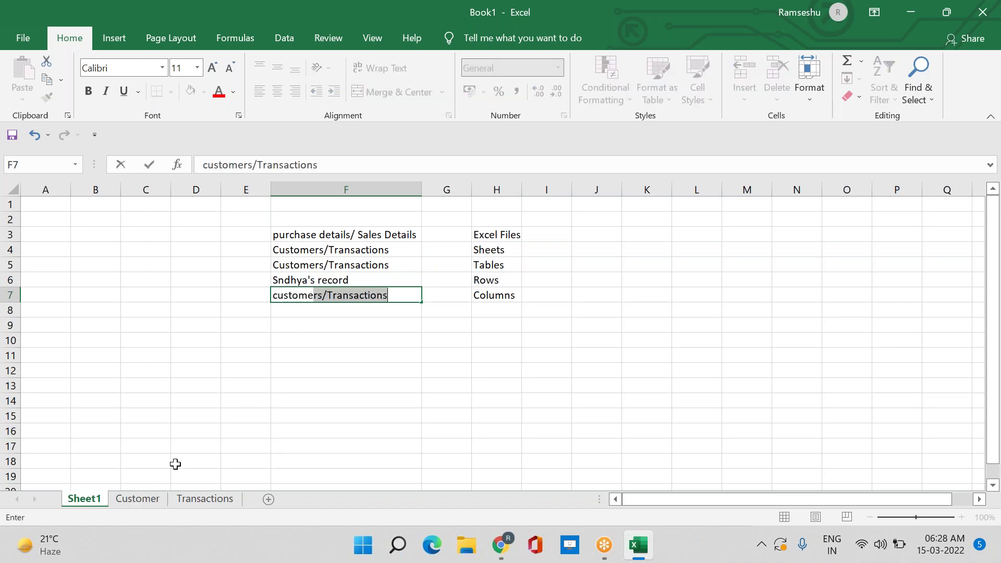
text( Name/email)
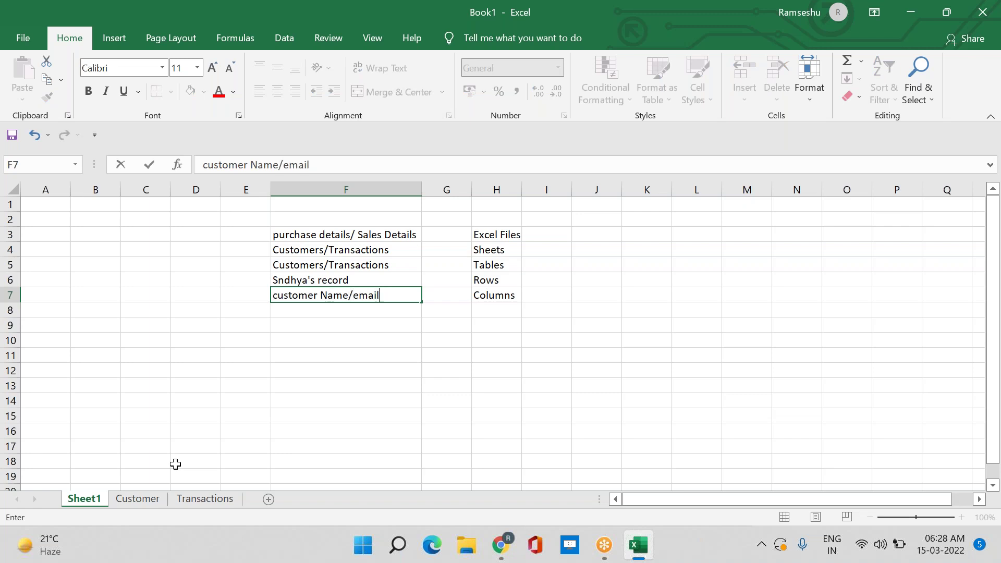
click(380, 447)
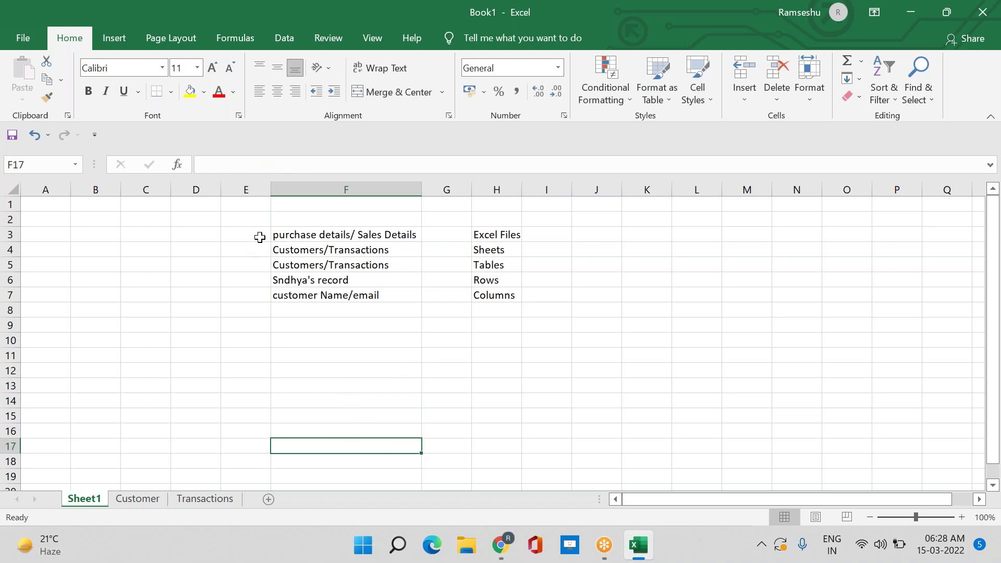
Type 'Salesforce' in J3 and widen column J slightly
drag(273, 234, 516, 300)
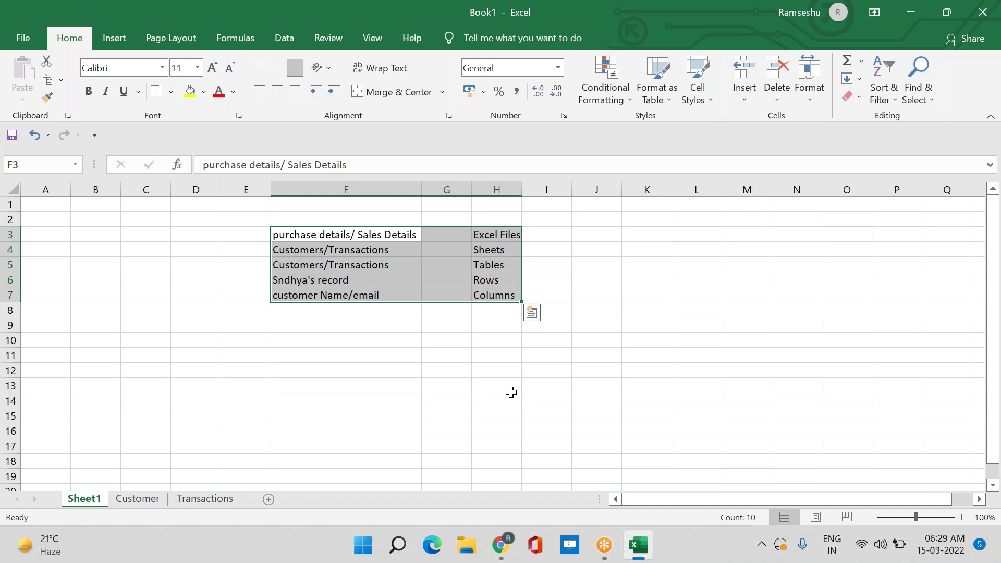
click(598, 236)
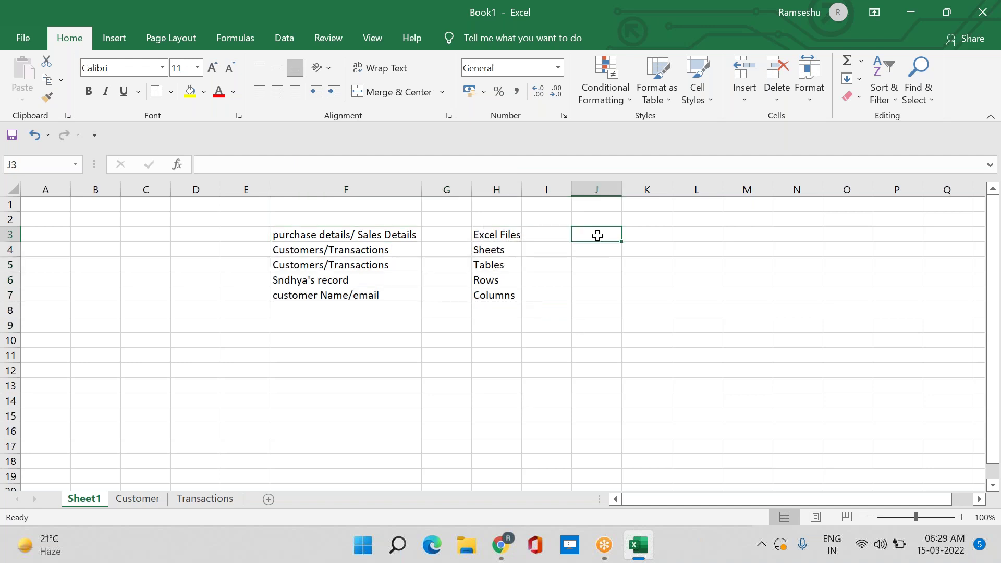
text(Sale)
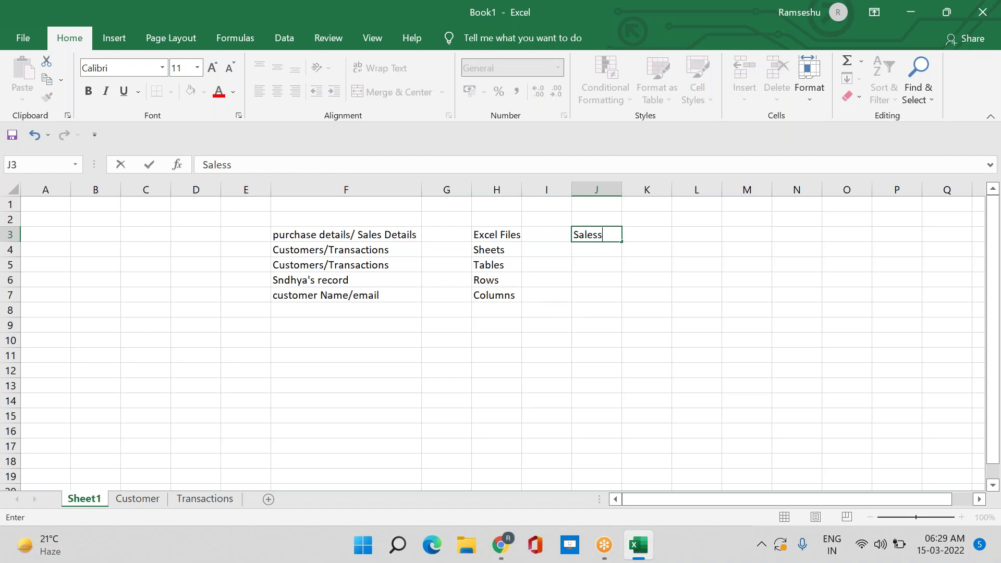
text(sforce)
key(Return)
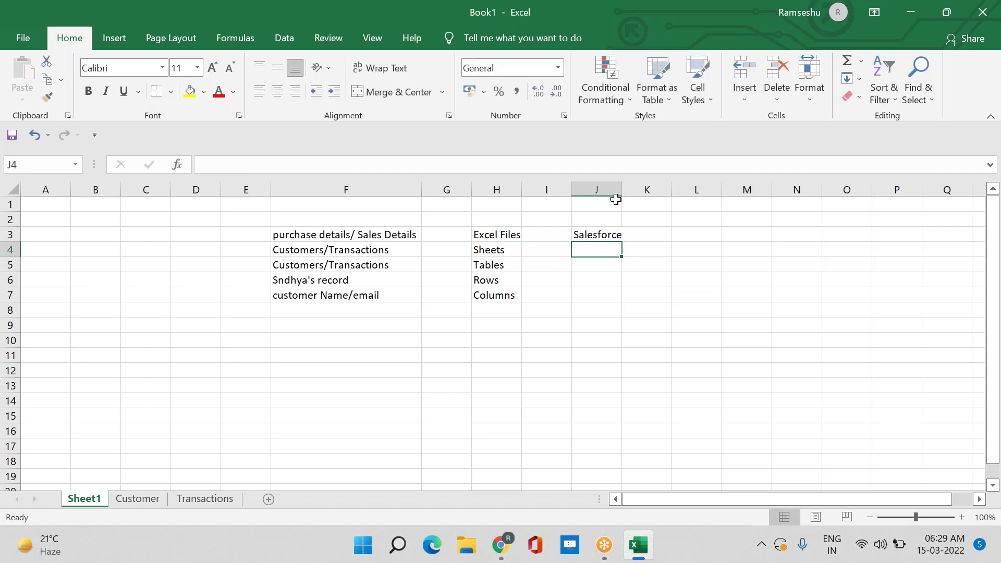
drag(622, 189, 625, 190)
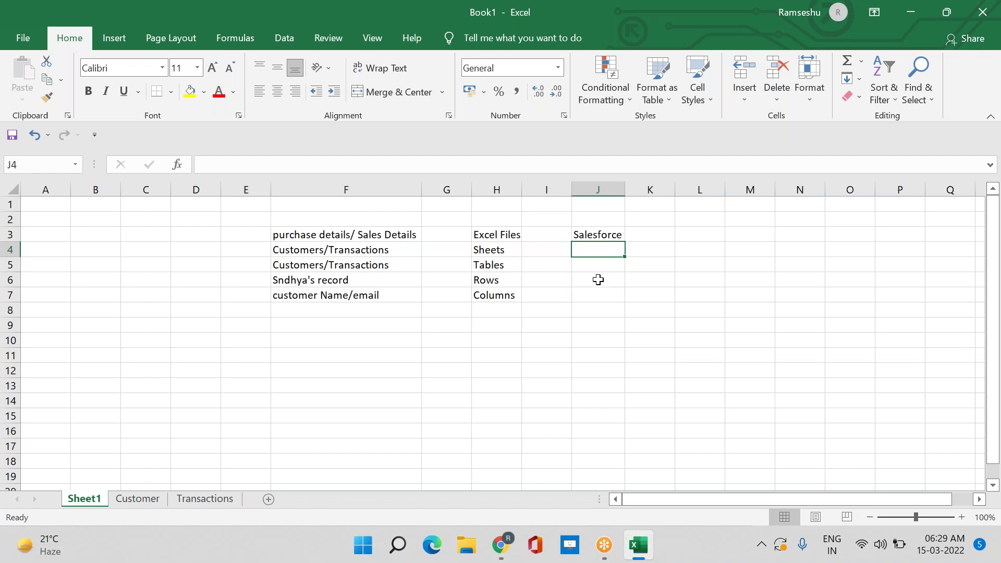
click(602, 236)
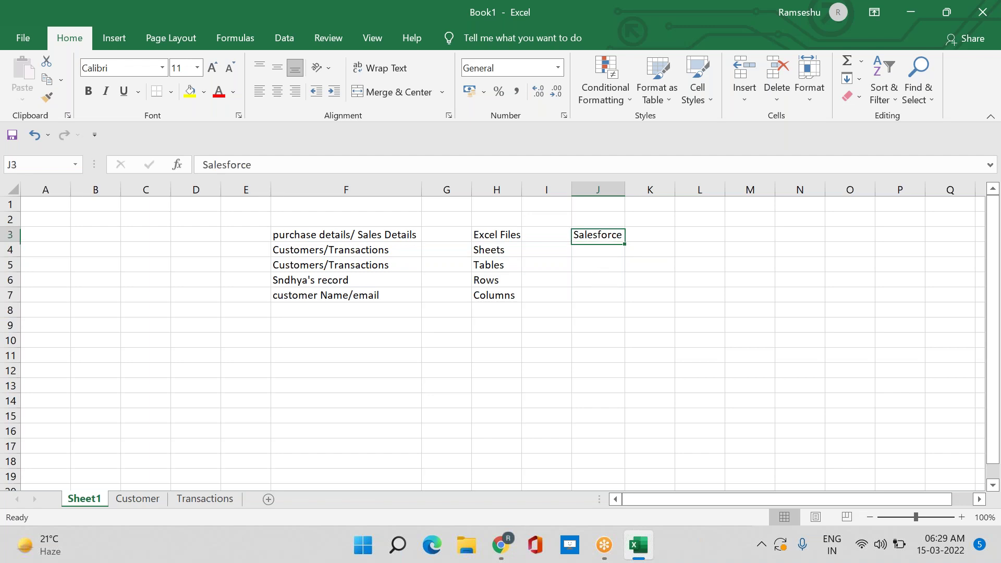
Move 'Salesforce' from J3 to J2 and enter the heading 'Excel' in H2
key(ctrl+c)
click(598, 217)
key(ctrl+v)
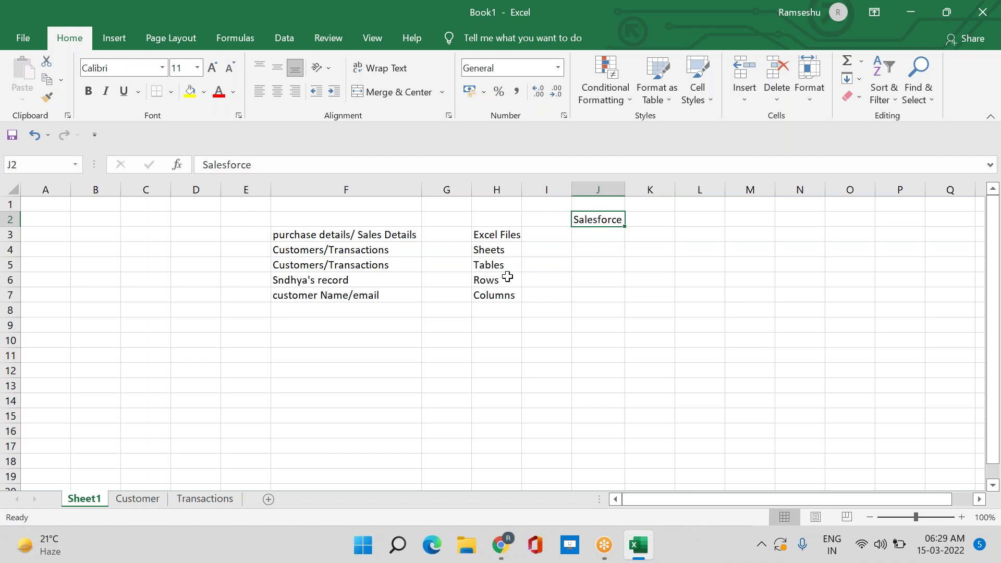
click(487, 218)
text(Excel)
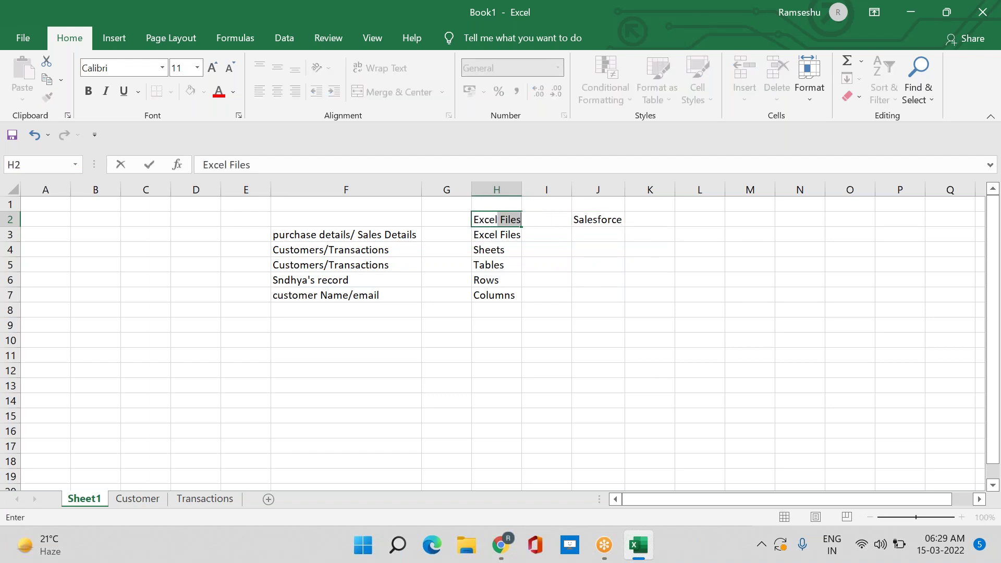
key(BackSpace)
key(Return)
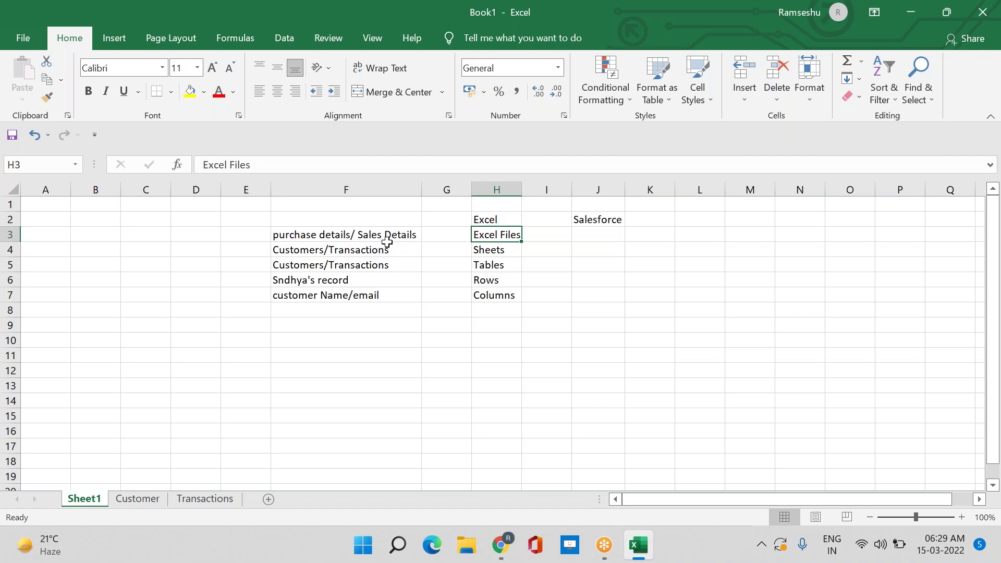
Enter 'Applications' in J3 beside Excel Files and autofit column J
click(603, 238)
text(Applications)
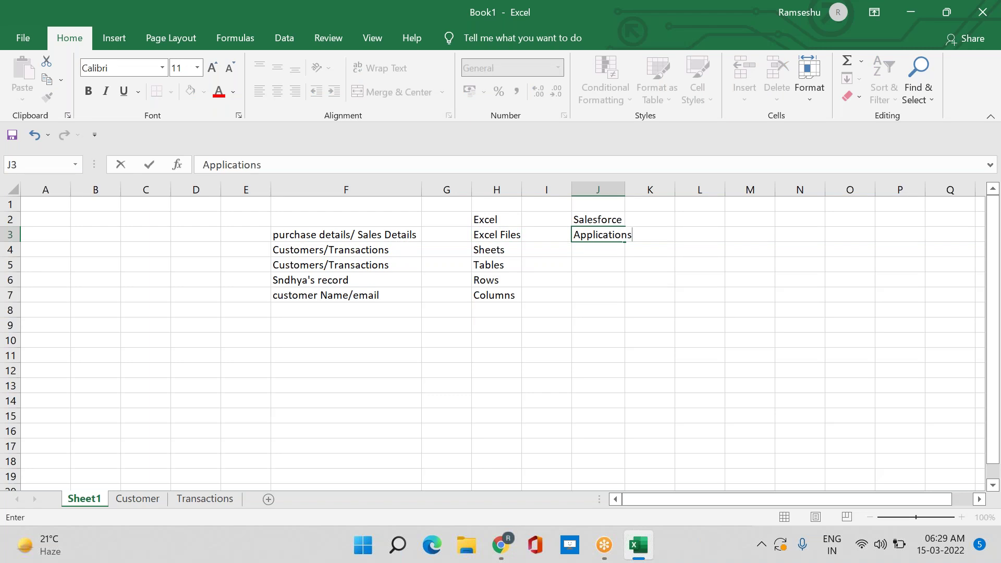
key(Return)
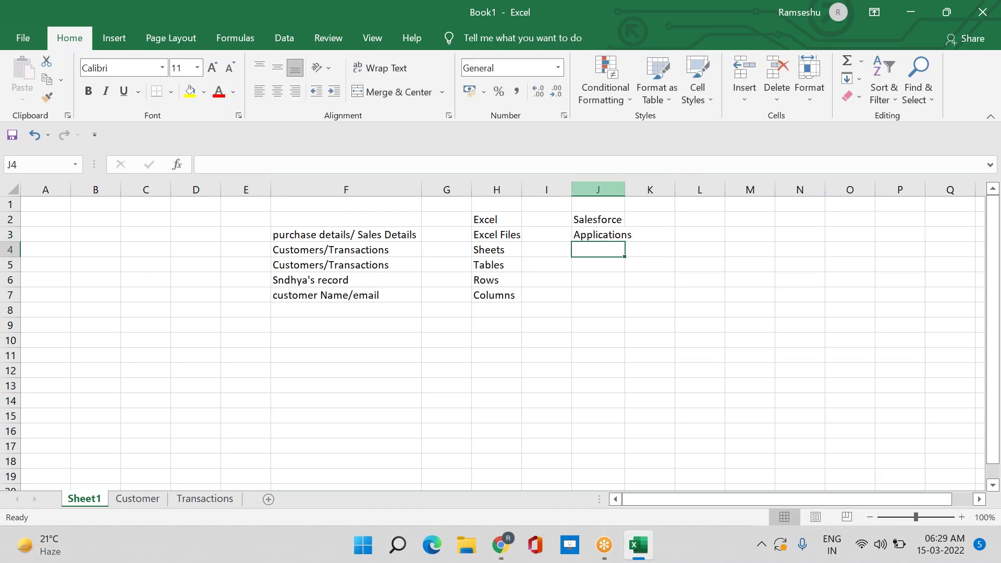
double_click(625, 193)
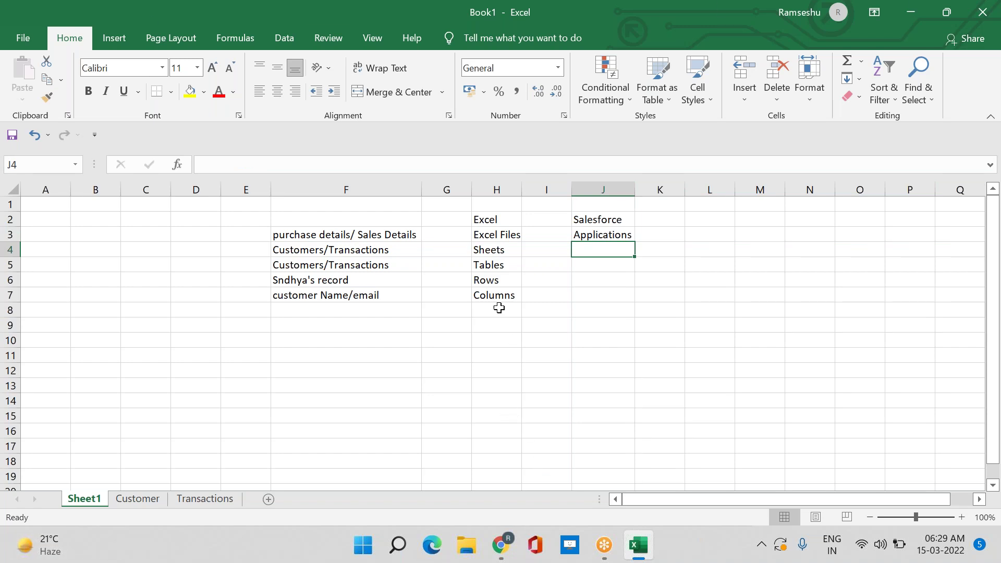
click(490, 233)
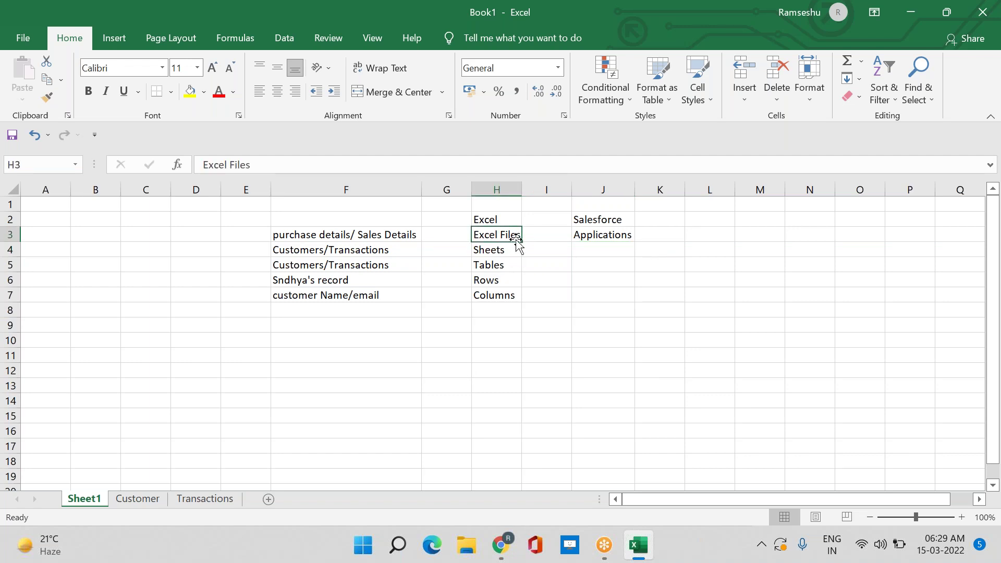
click(616, 218)
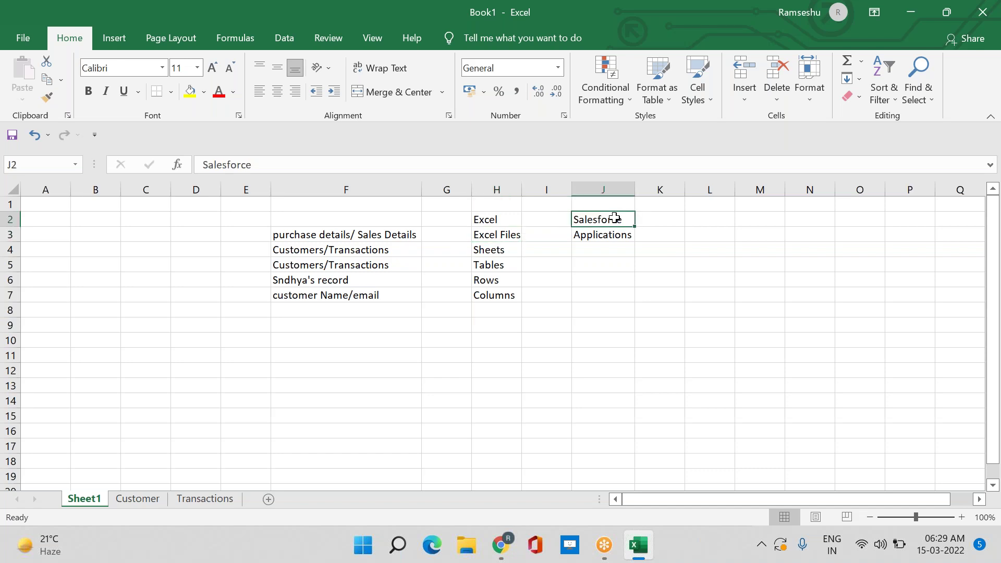
click(596, 237)
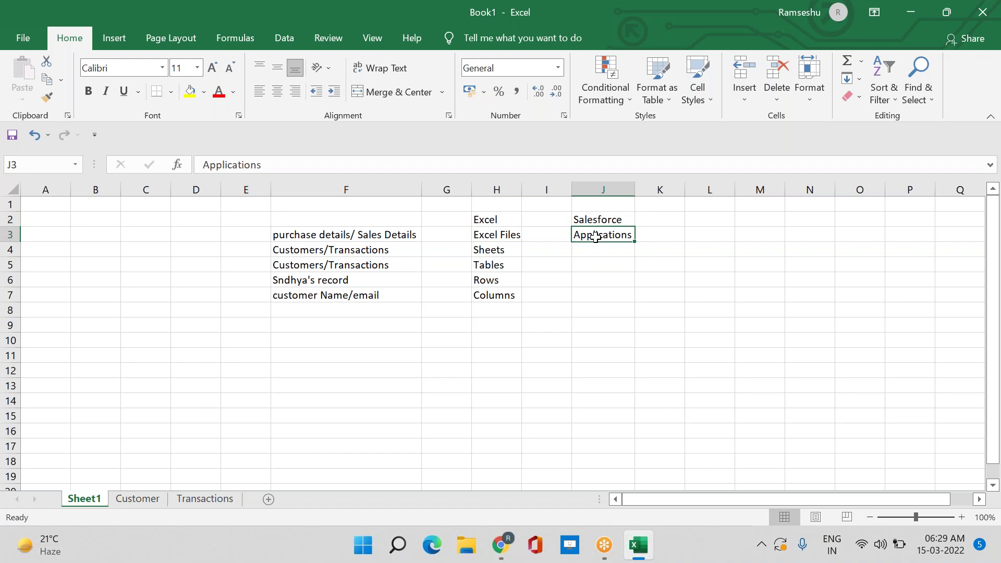
click(502, 546)
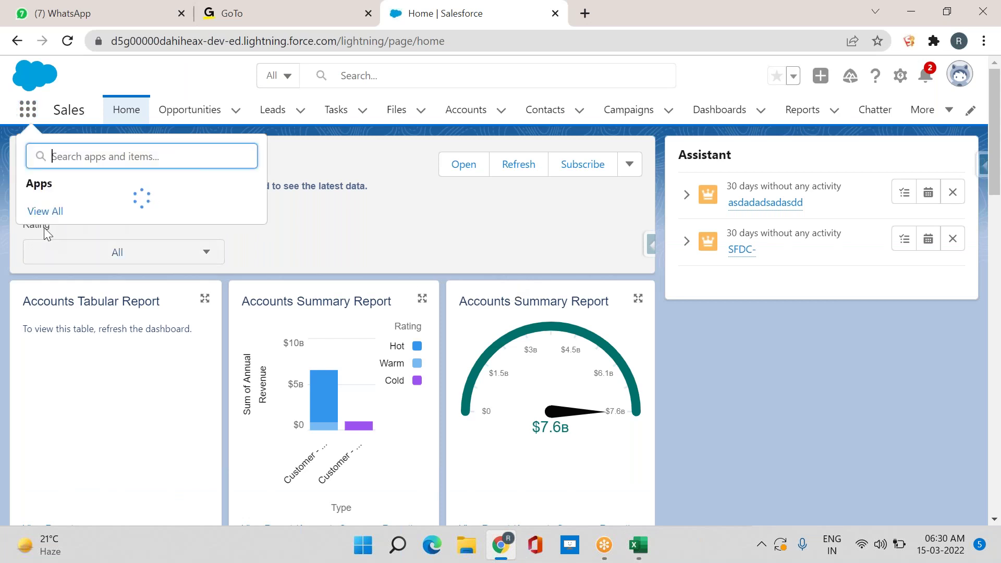
click(174, 492)
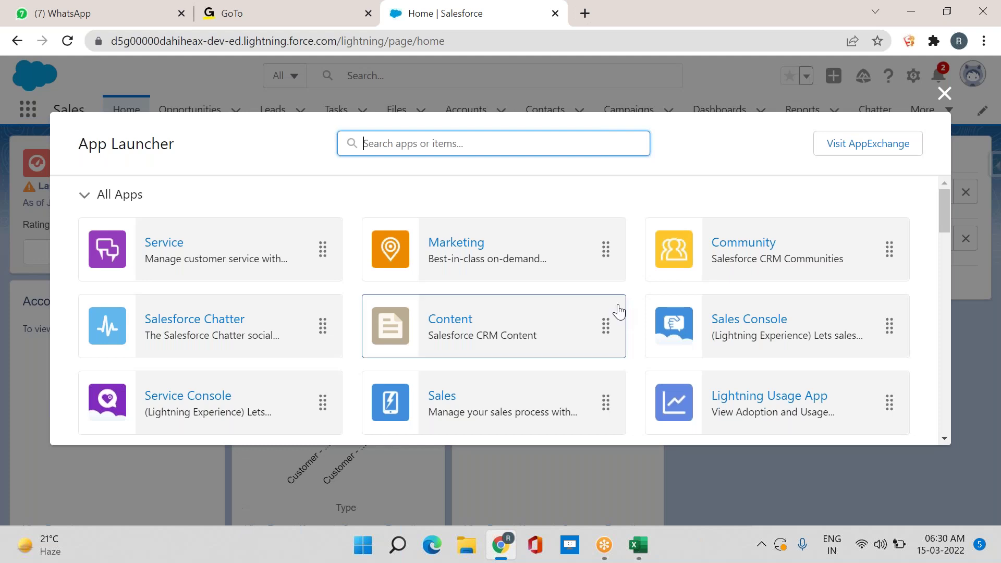
scroll(447, 275, down, 6)
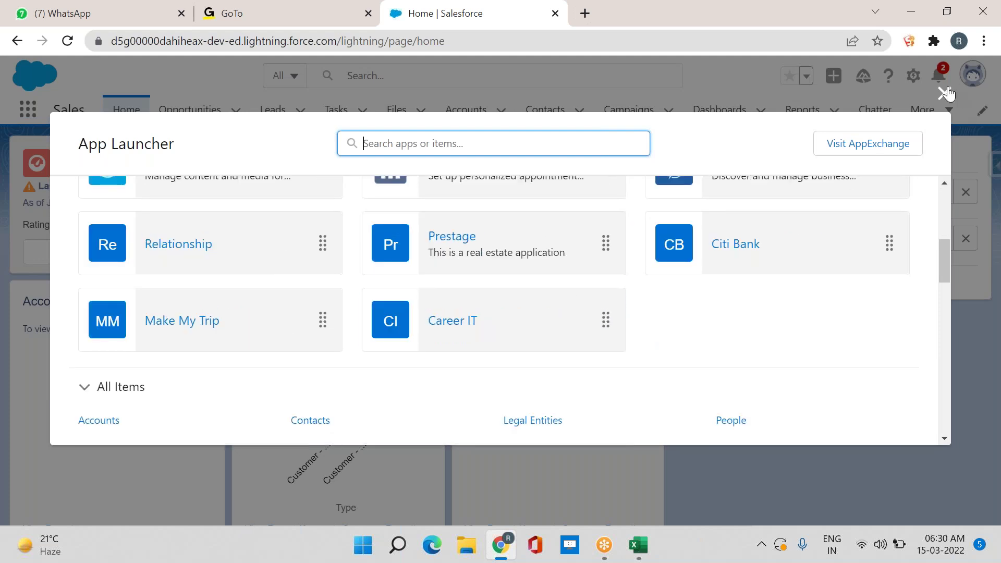
click(943, 93)
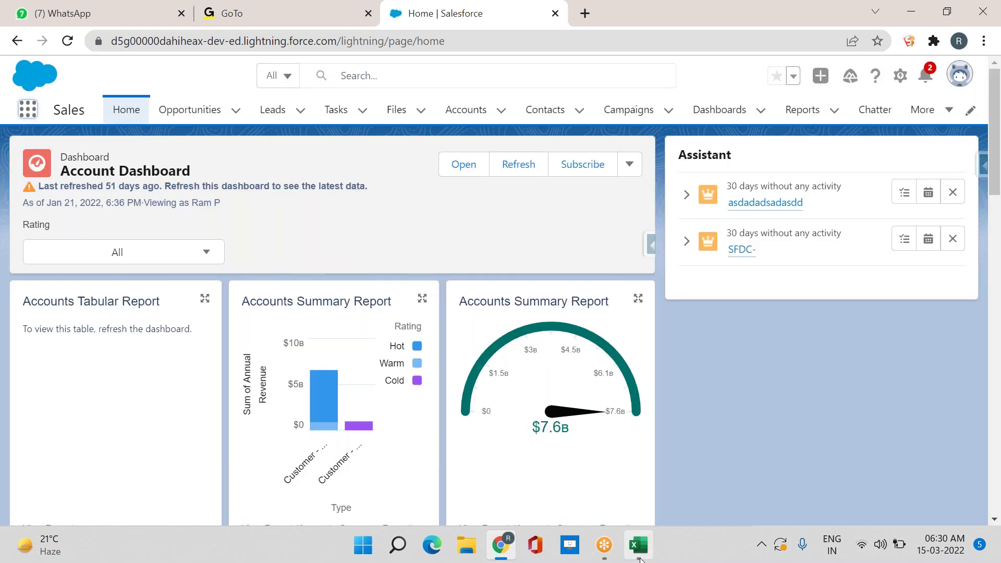
key(alt+Tab)
click(695, 318)
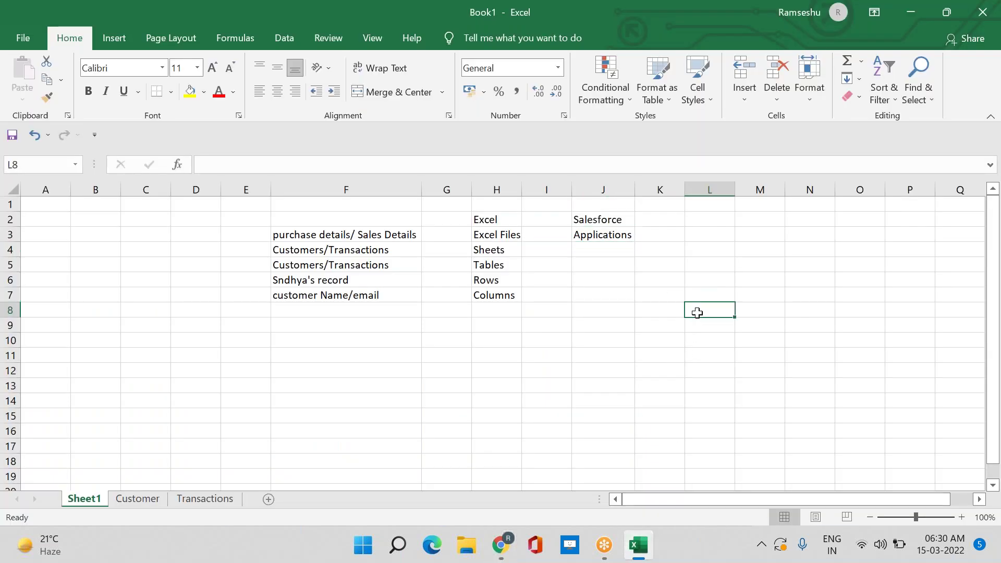
Point out the Applications, Excel Files and Sheets entries on Sheet1
click(596, 236)
click(505, 237)
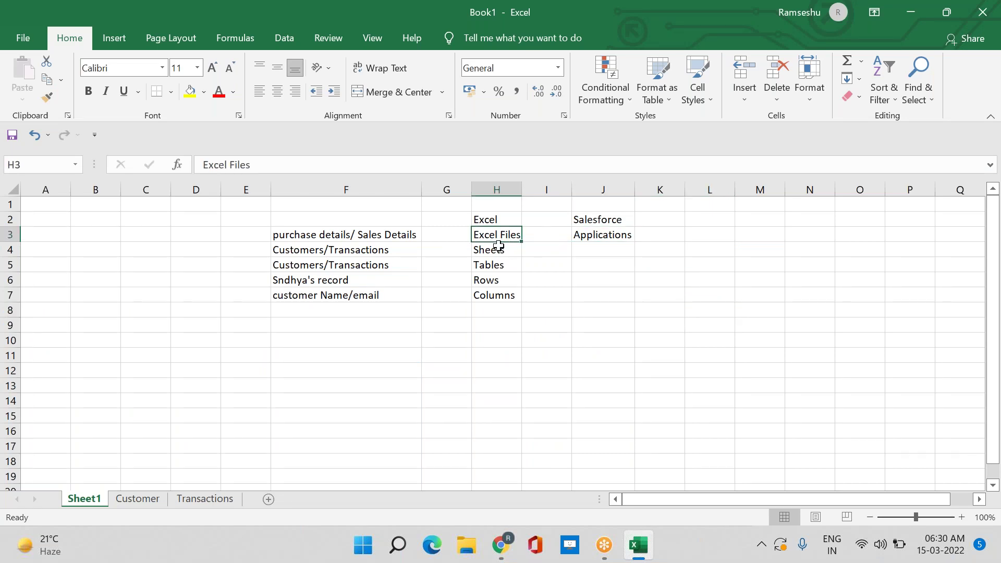
click(488, 251)
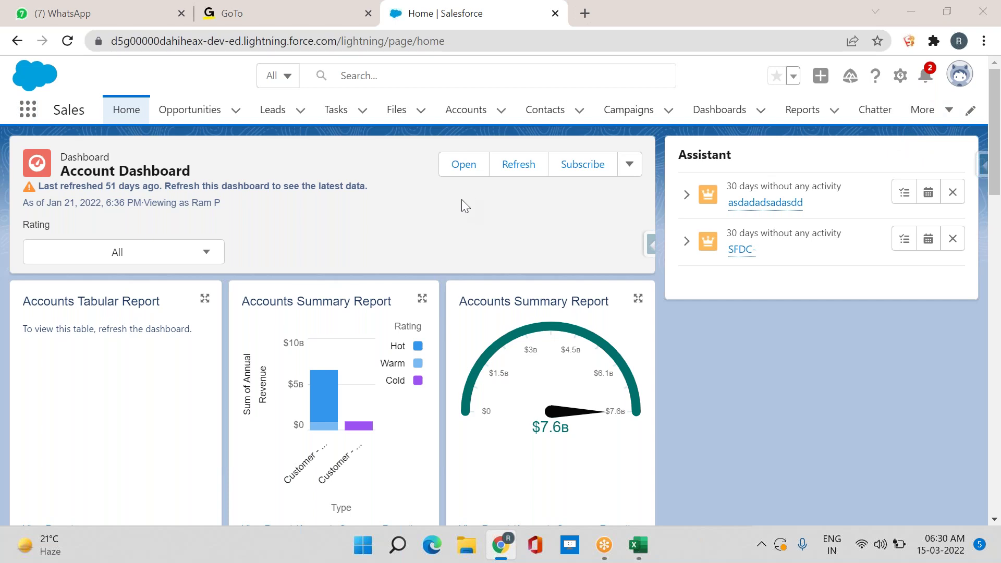
Enter 'Tabs' in J4 beside Sheets
key(alt+Tab)
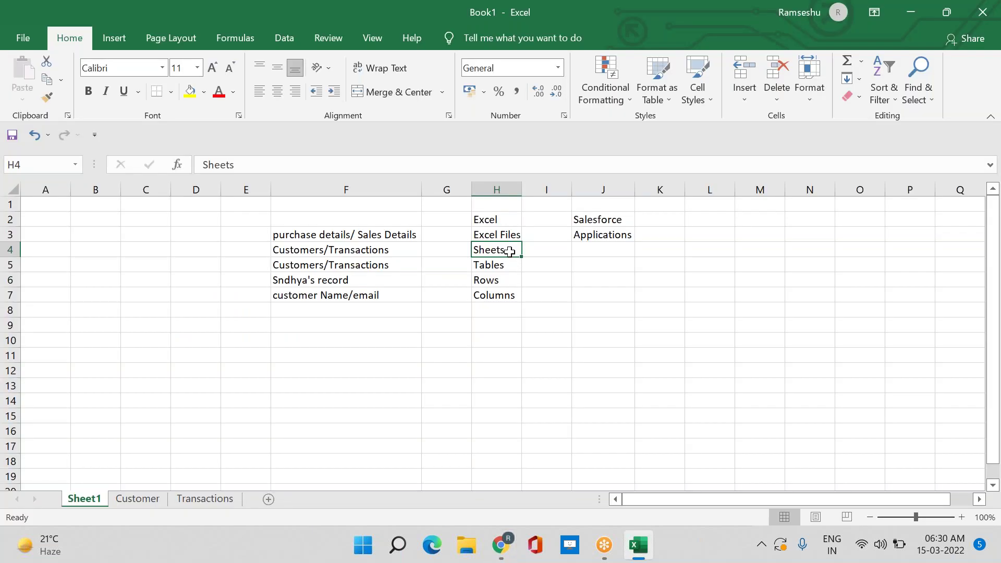
click(594, 252)
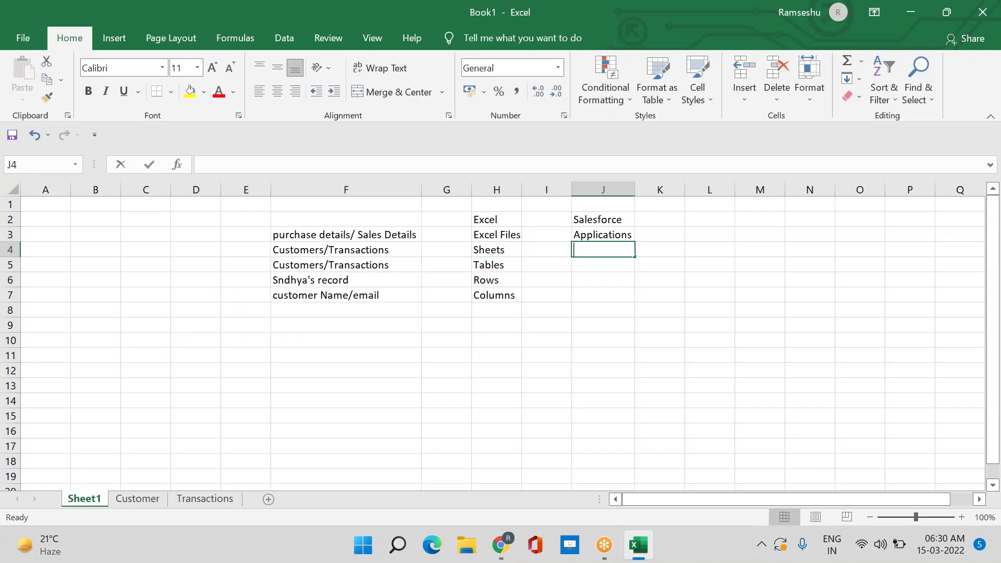
text(Tabs)
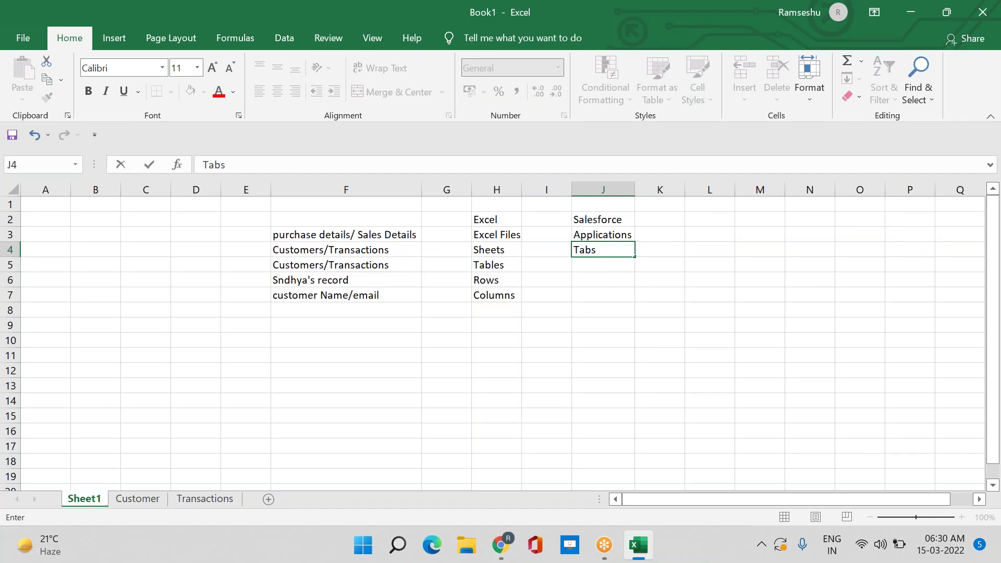
key(Return)
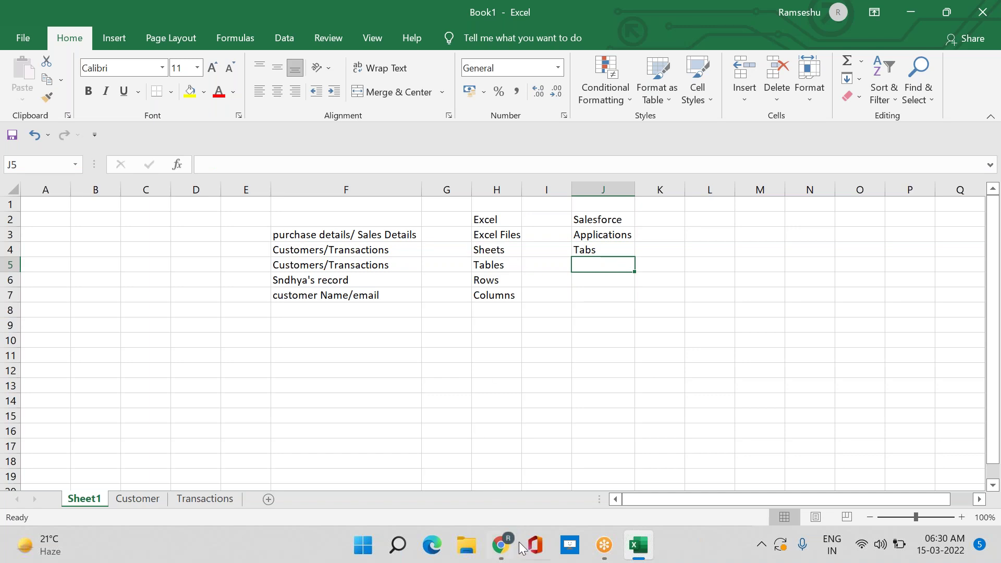
click(500, 546)
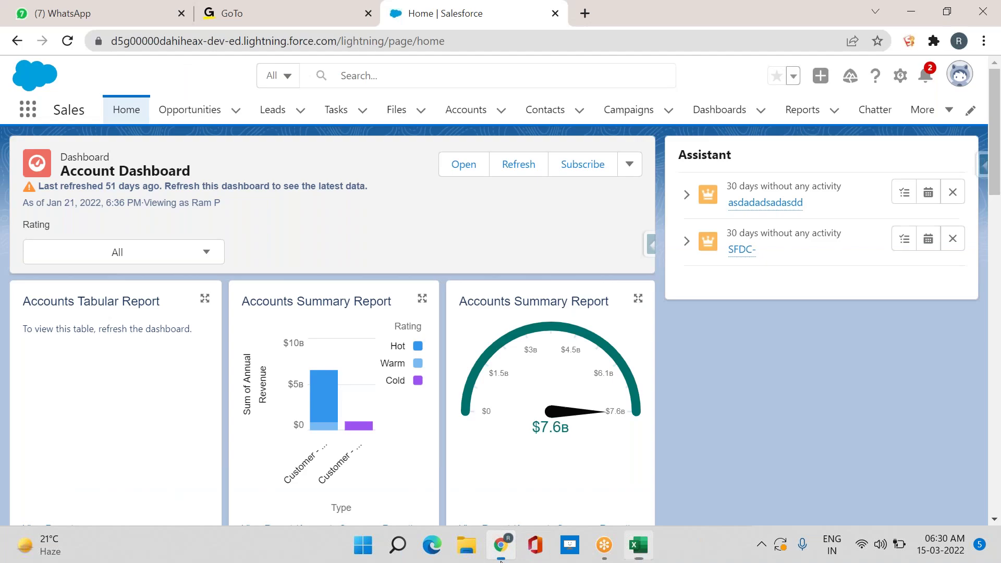
Show the Opportunities tab's Recently Viewed list of five opportunities in Salesforce
click(191, 122)
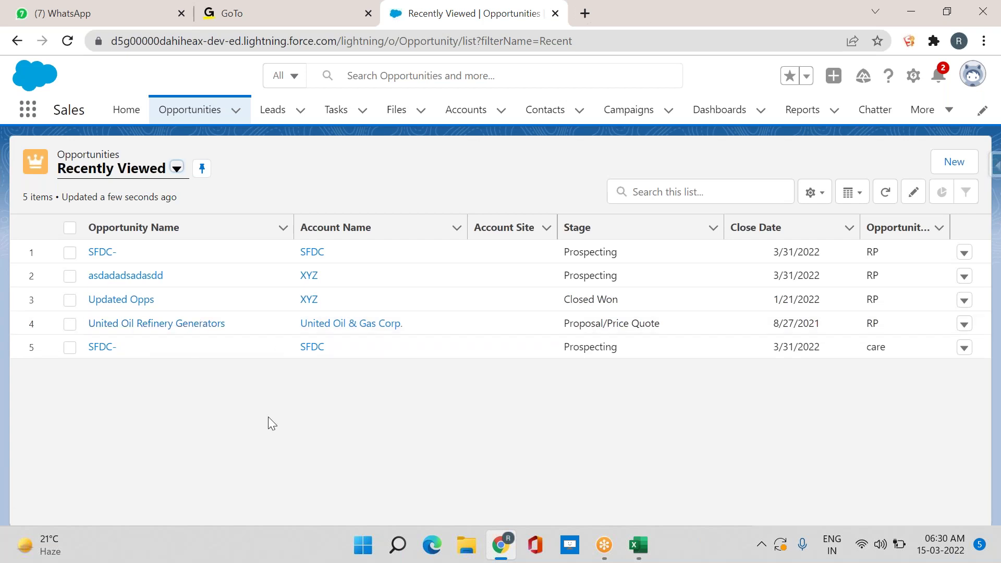
key(alt+Tab)
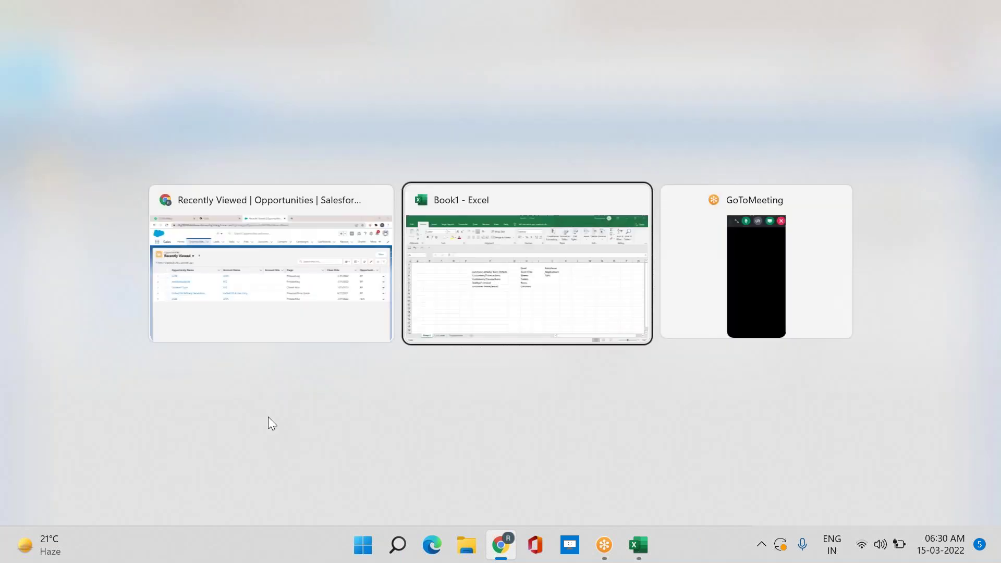
key(alt+Tab)
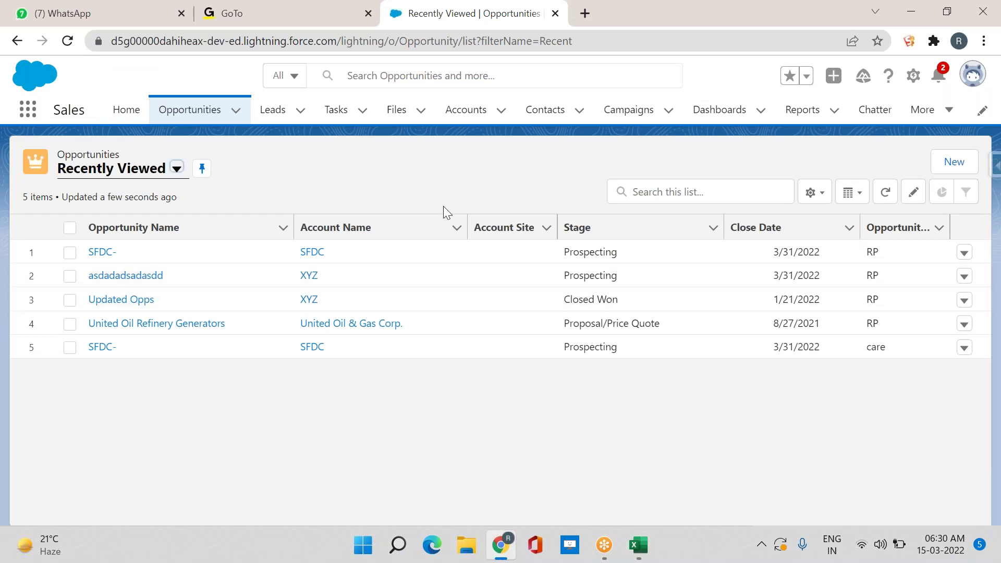
Enter 'Object', 'record' and 'field' in J5:J7 beside Tables, Rows and Columns
key(alt+Tab)
click(492, 263)
click(610, 263)
key(F2)
text(Object)
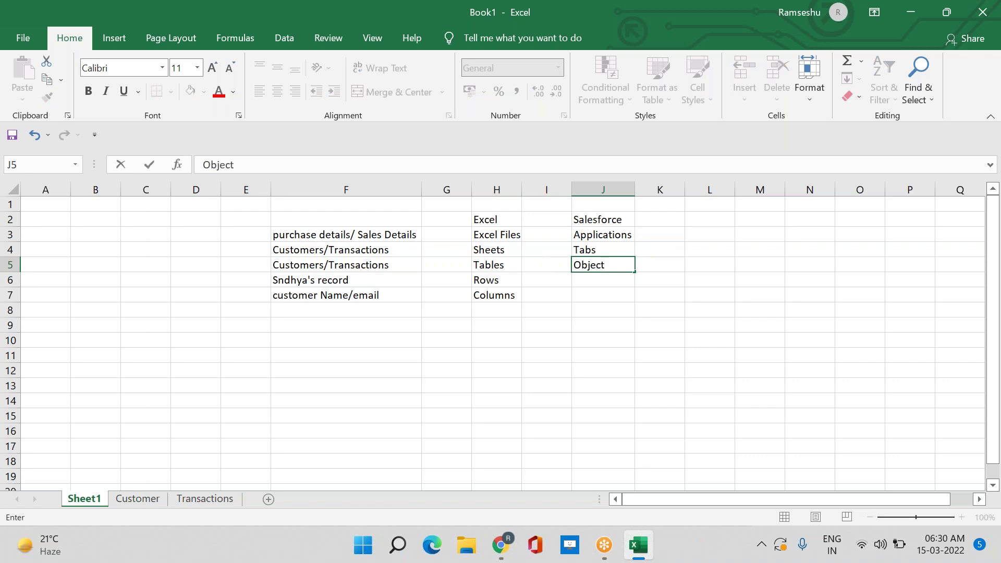
key(Return)
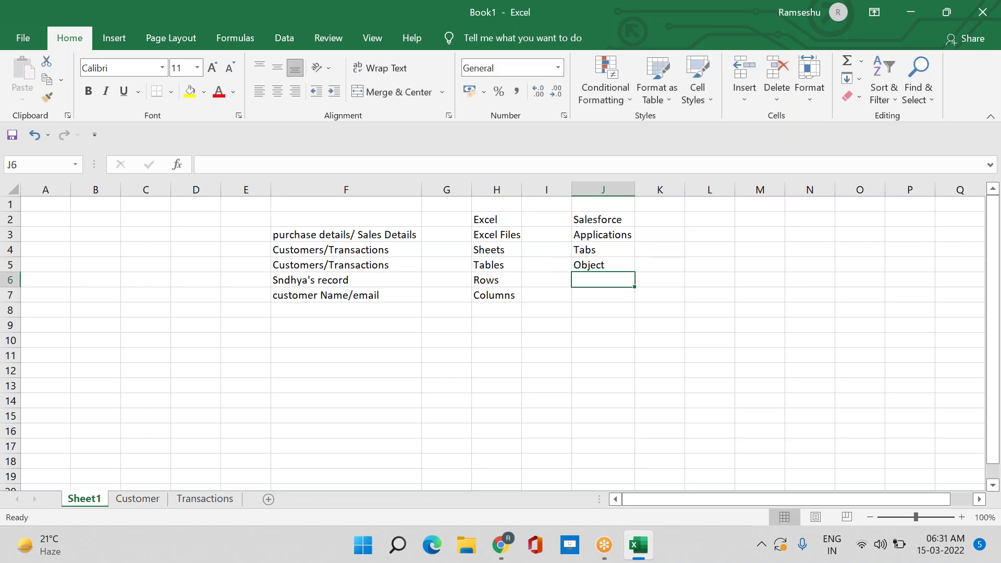
text(record)
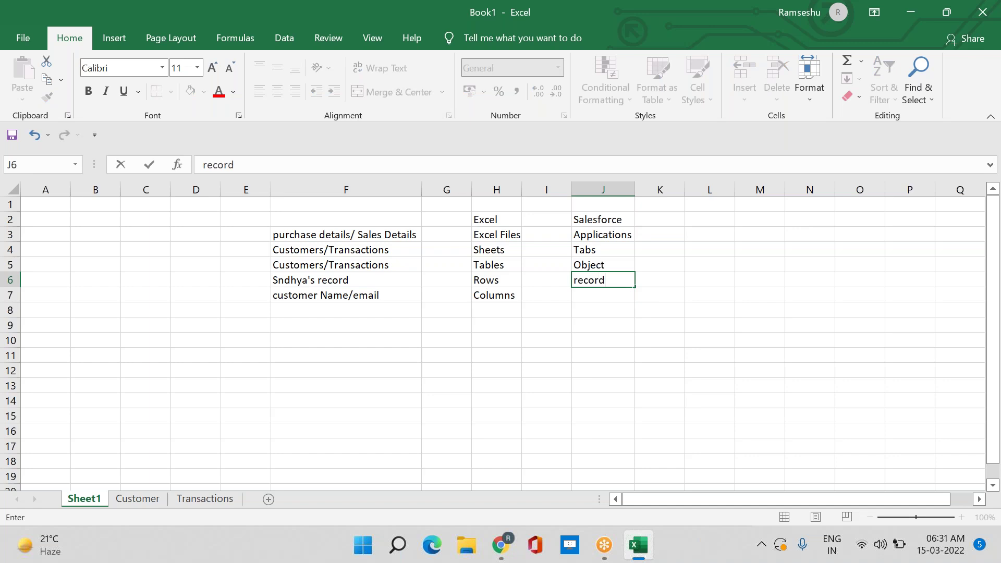
key(Return)
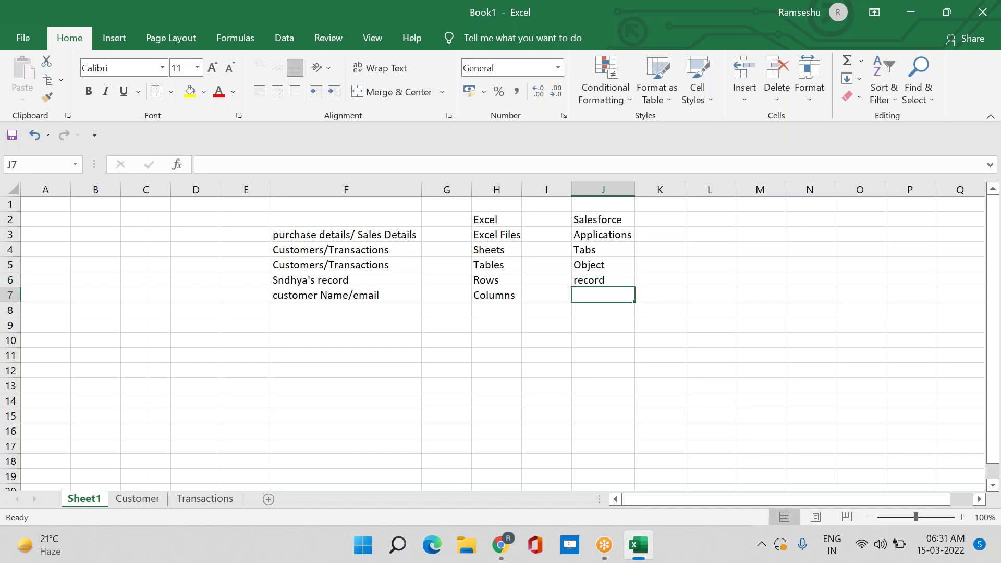
text(field)
key(Return)
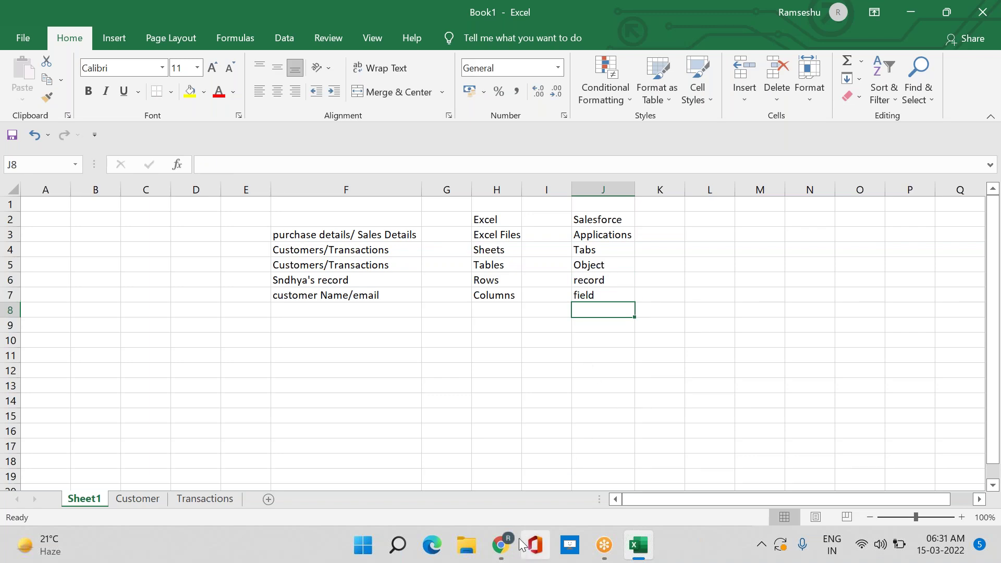
Start a new Salesforce opportunity and compare it with Excel's Customer sheet table
click(504, 557)
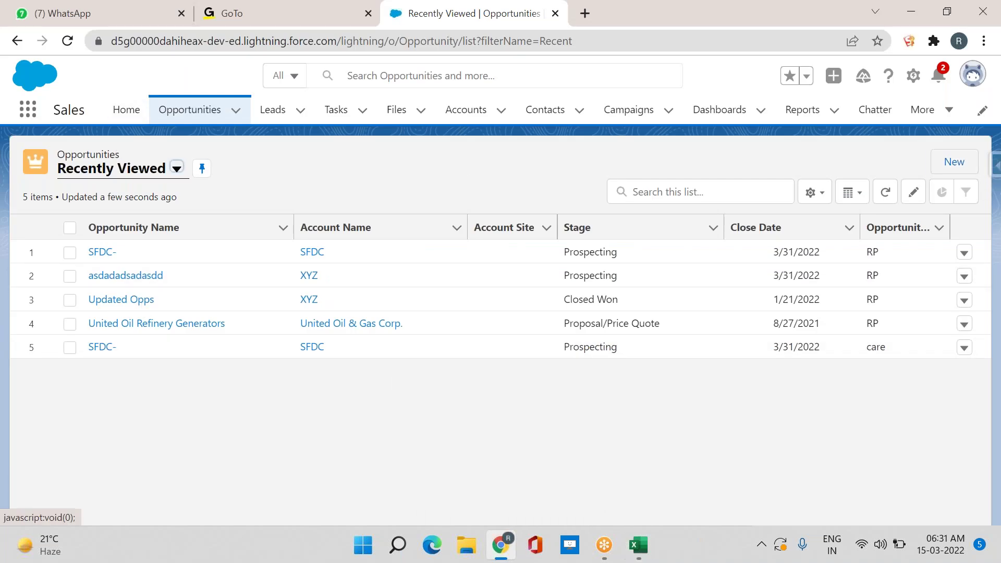
click(955, 161)
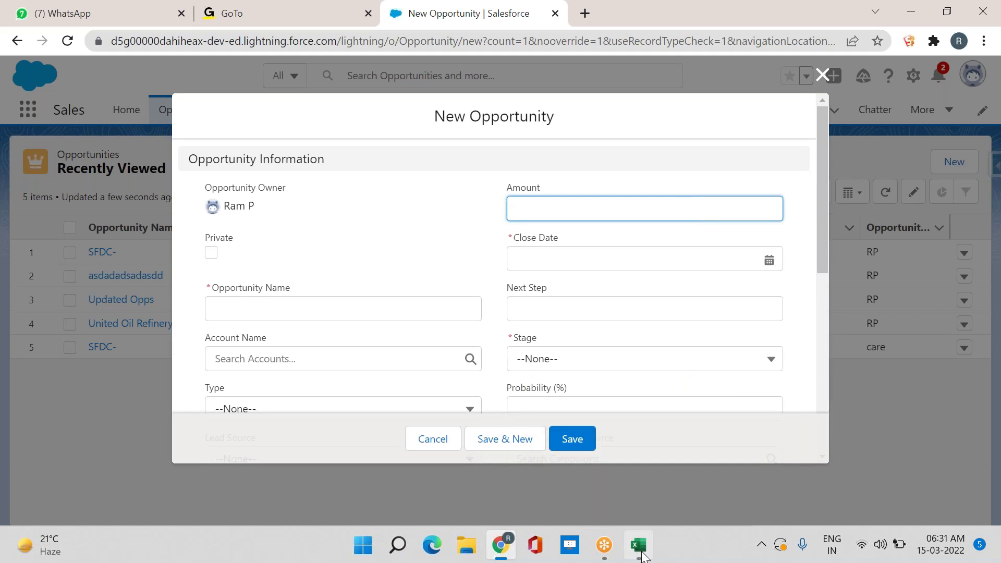
click(629, 537)
click(152, 499)
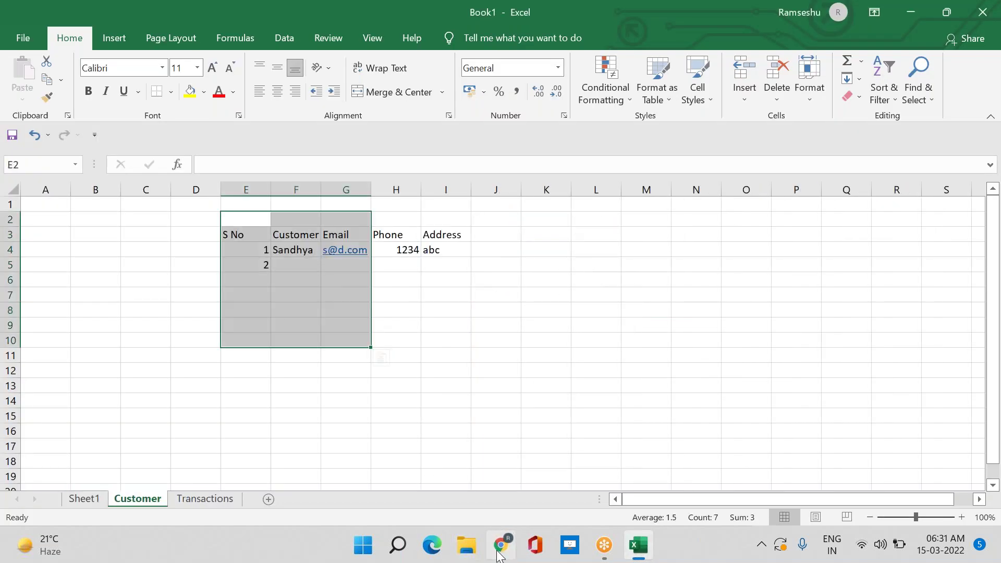
Scroll through the new opportunity form's fields, then close it without saving
key(alt+Tab)
scroll(562, 258, down, 5)
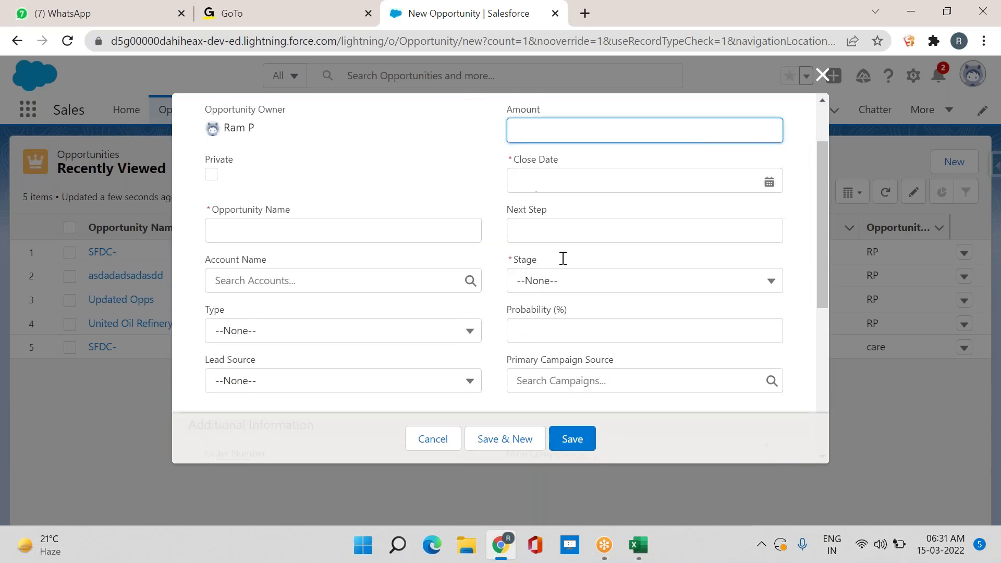
scroll(524, 300, down, 3)
scroll(524, 300, up, 10)
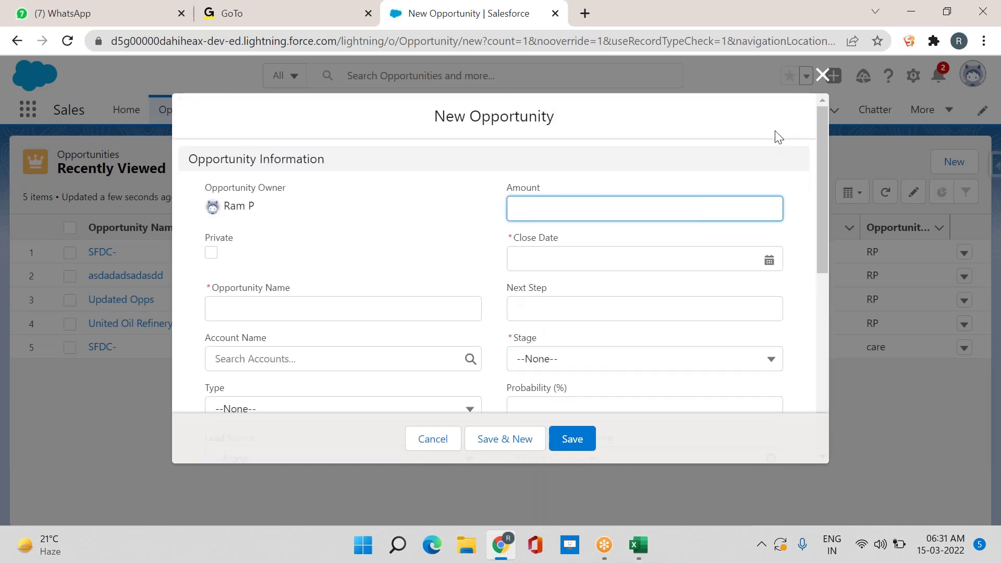
click(829, 76)
Review the first SFDC- opportunity's edit form, close it unsaved and return to Excel
click(964, 252)
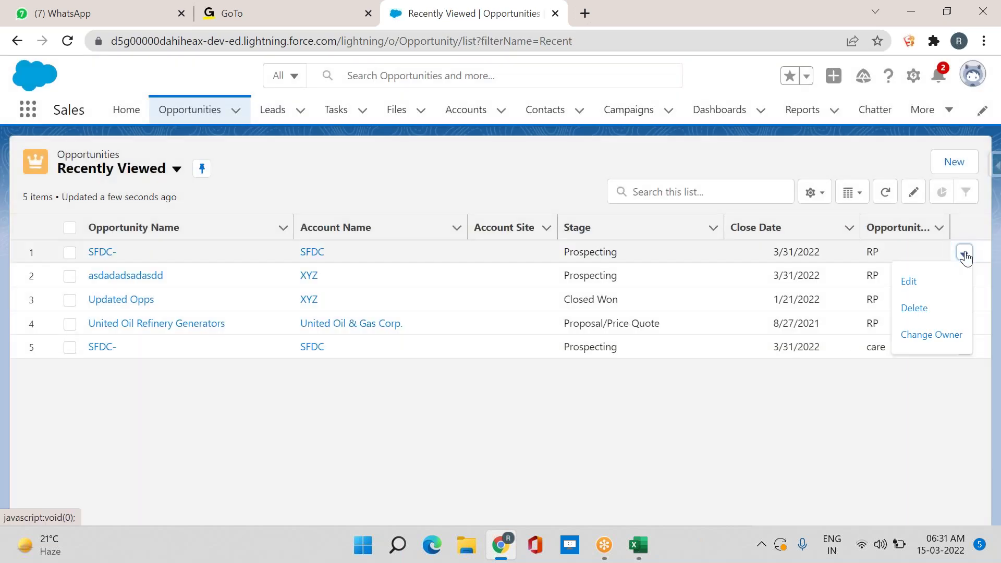
click(909, 284)
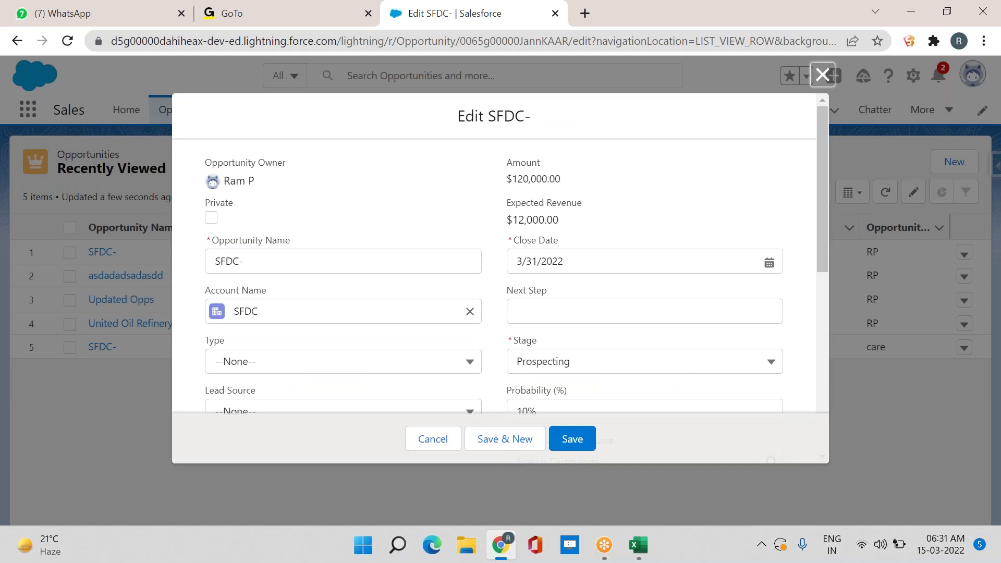
scroll(576, 254, down, 6)
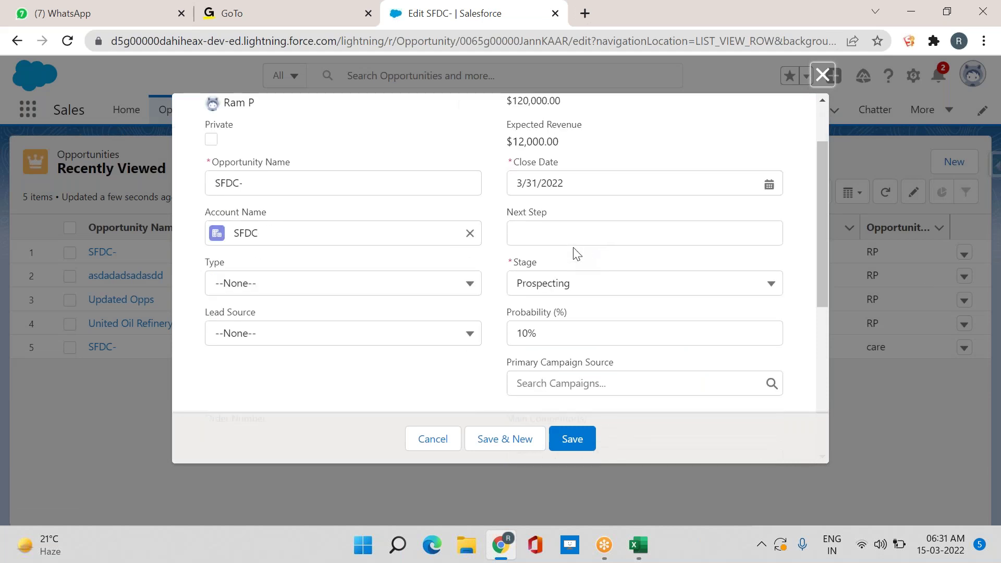
scroll(517, 253, down, 2)
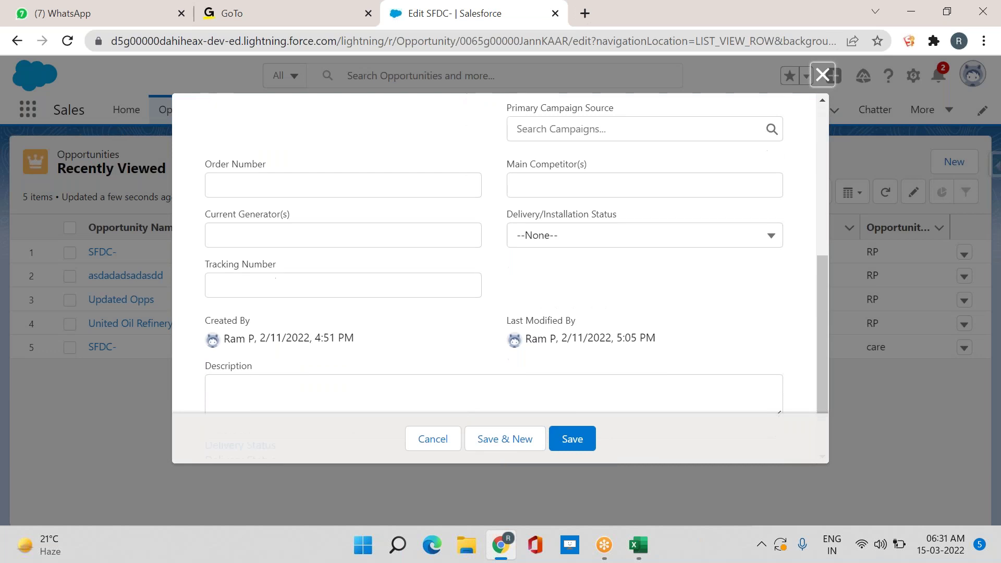
click(823, 75)
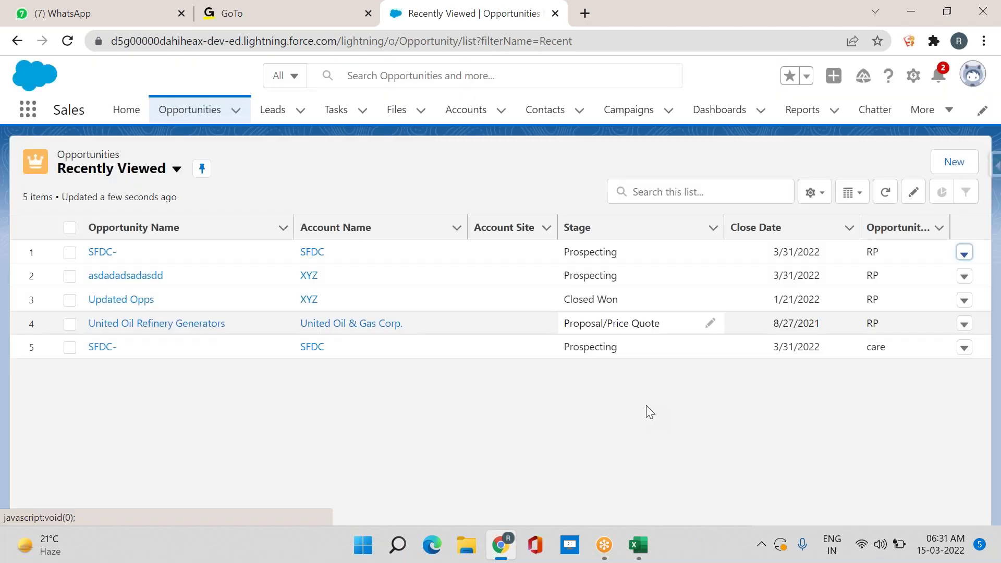
click(645, 557)
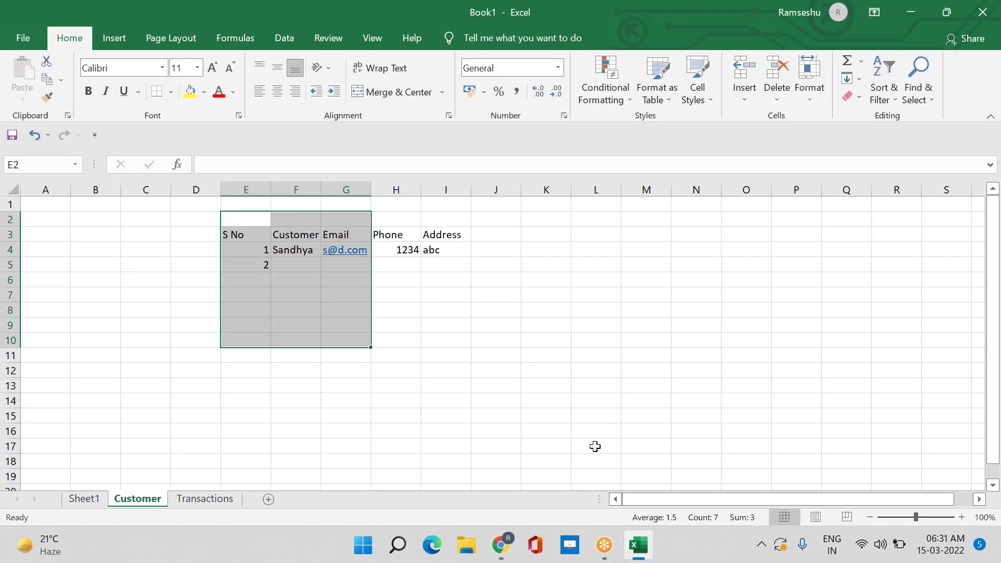
On Sheet1, highlight the Rows-to-record (row 6) and Tables-to-Object (row 5) mappings, then return to Salesforce
click(75, 499)
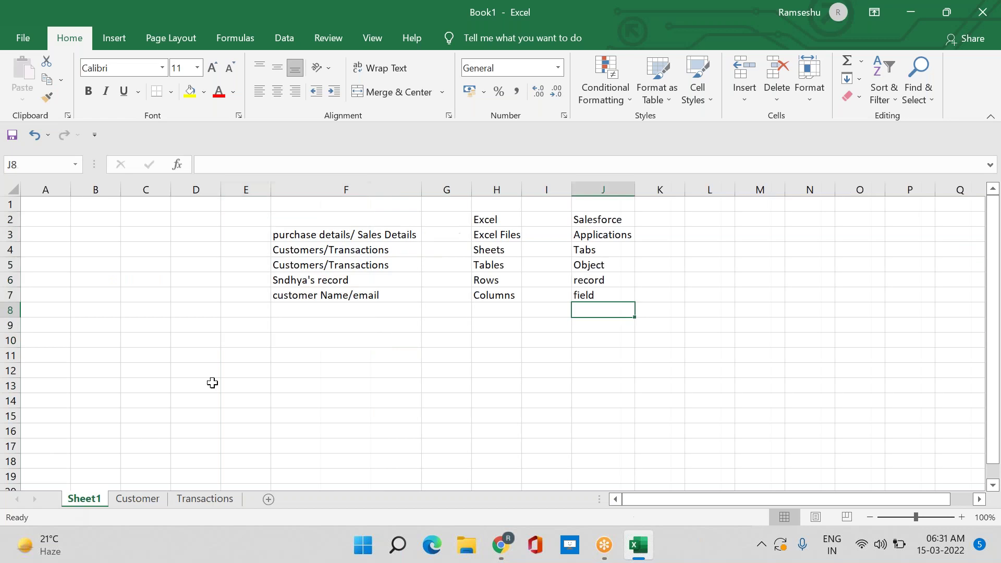
click(410, 315)
drag(342, 282, 597, 280)
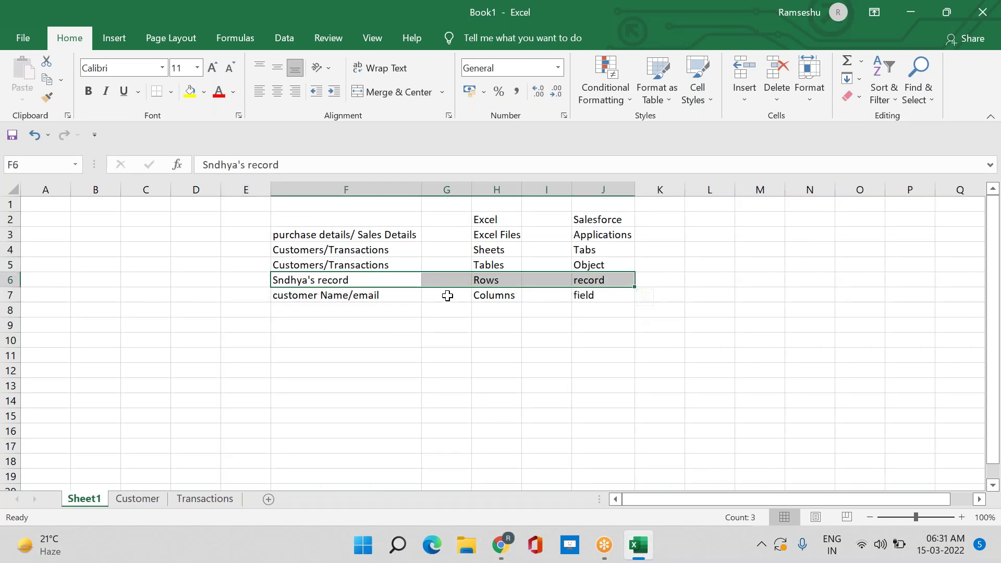
drag(462, 266, 624, 271)
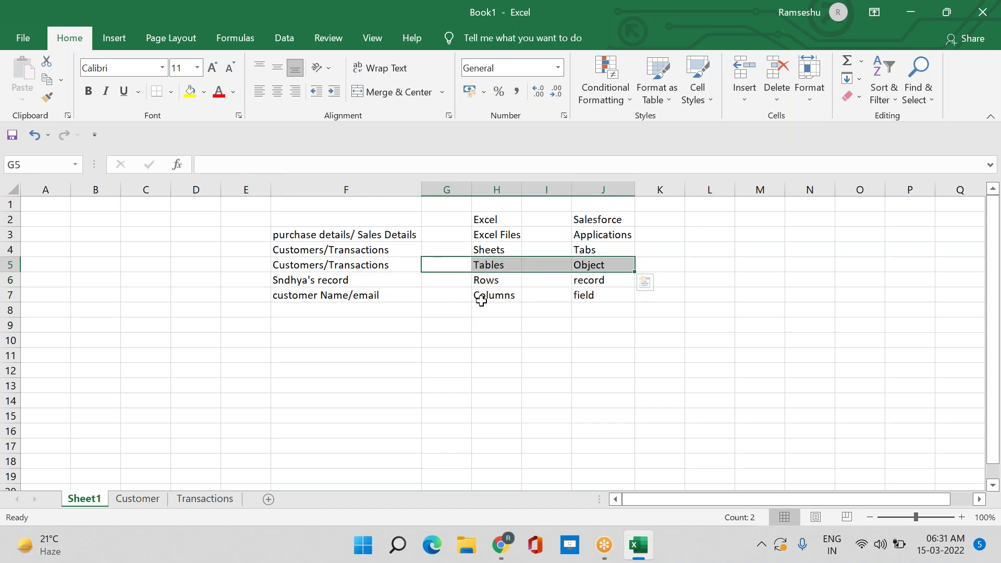
click(505, 555)
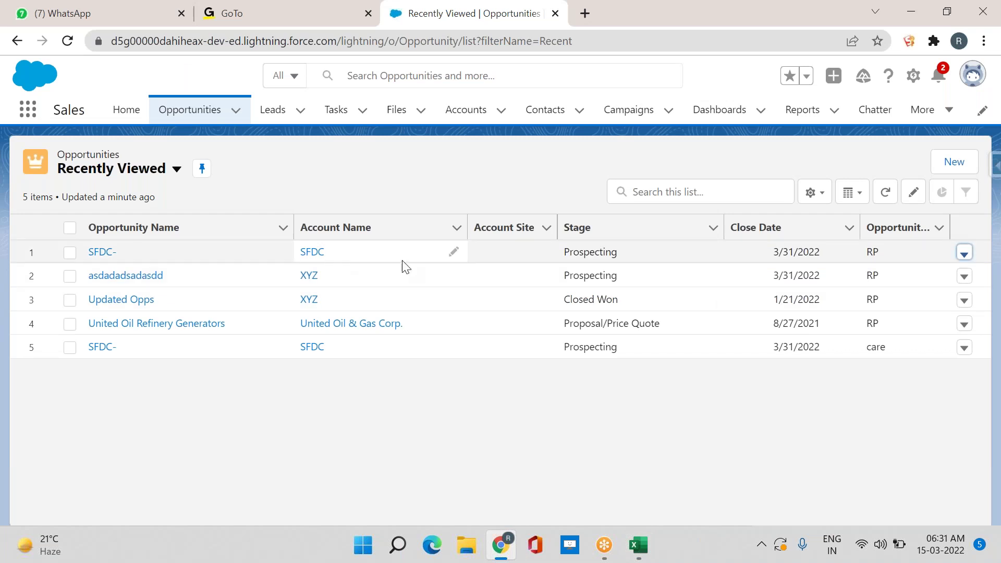
Edit the first SFDC- opportunity, highlight its Opportunity Name 'SFDC-', then switch to Excel
click(965, 255)
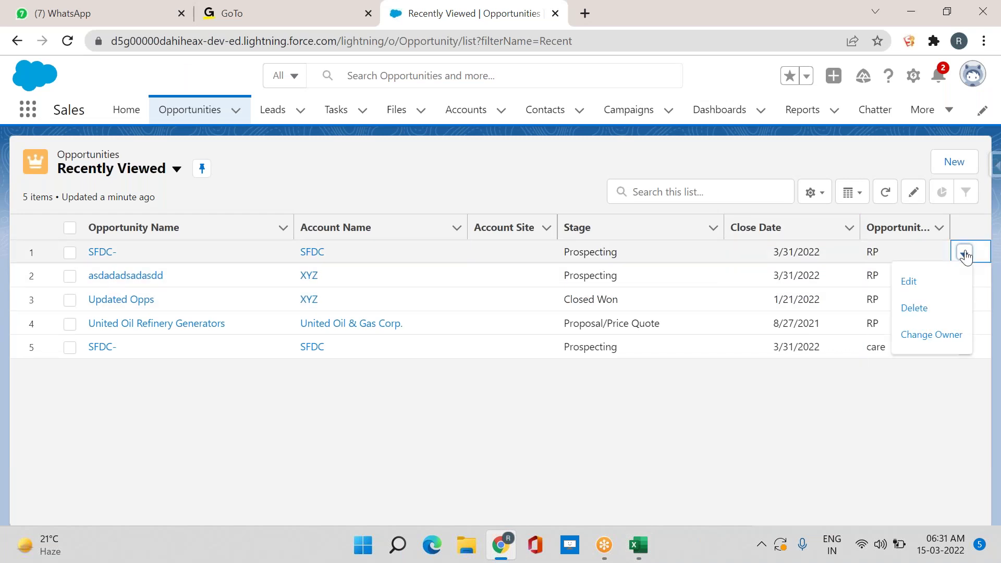
click(944, 280)
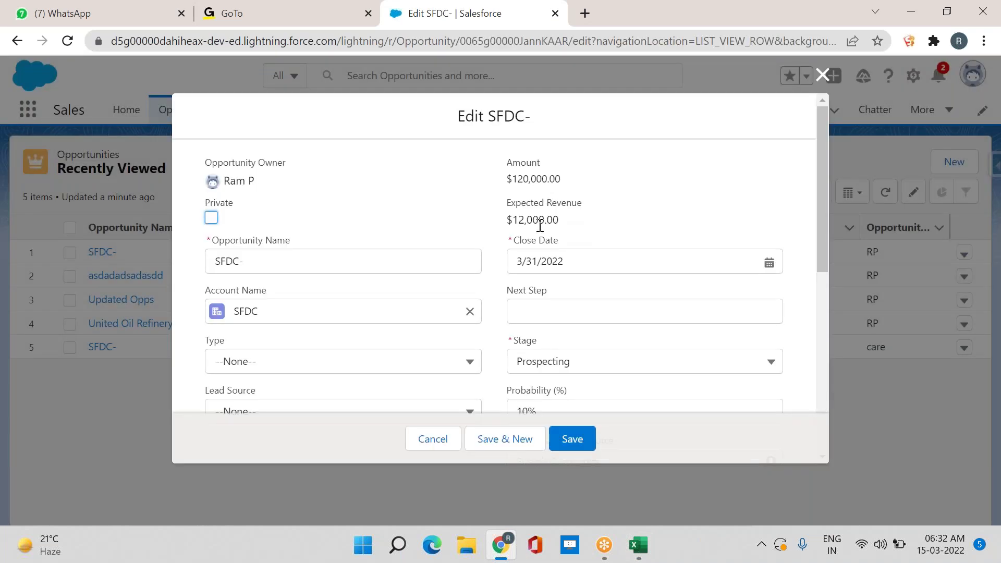
drag(293, 259, 208, 252)
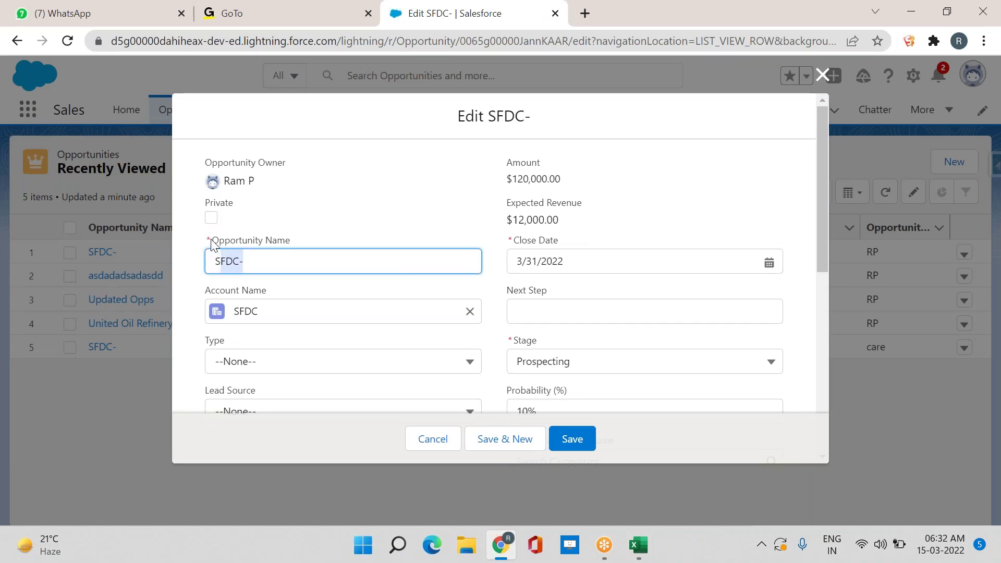
click(338, 254)
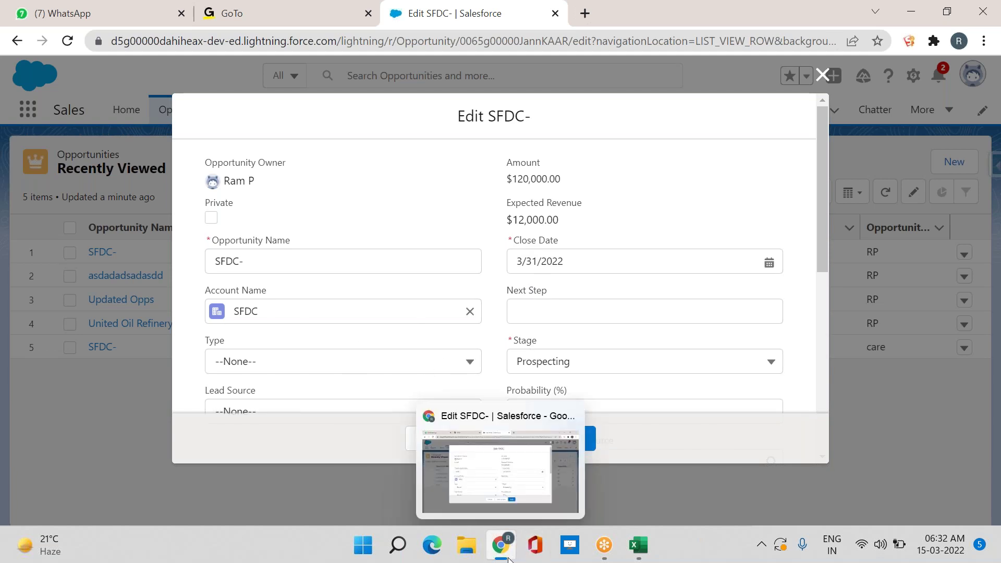
click(638, 545)
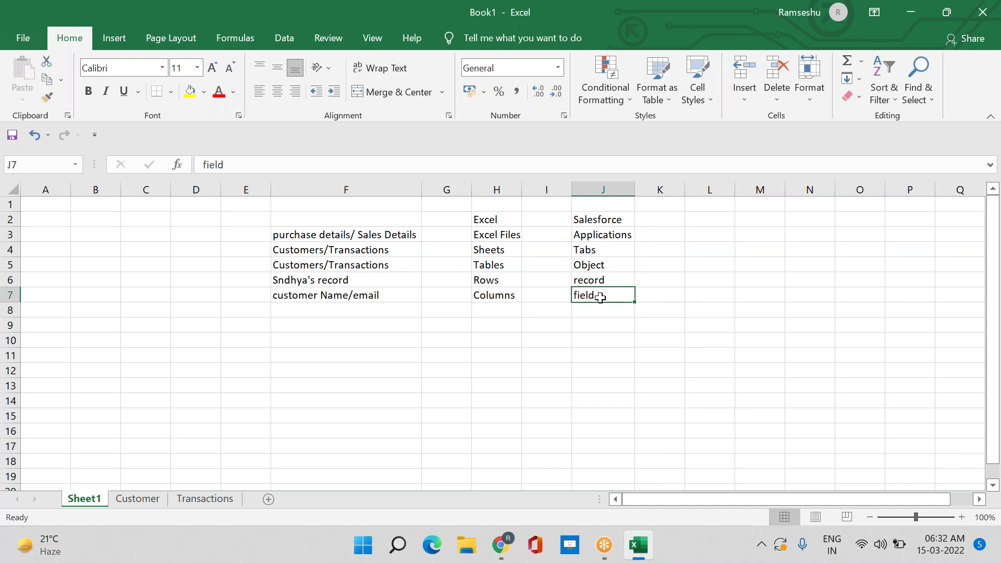
Append 's' to the J7, J6 and J5 entries, making them fields, records and Objects
double_click(600, 297)
text(s)
click(610, 277)
double_click(610, 277)
text(s)
click(611, 261)
double_click(611, 260)
text(s)
click(677, 358)
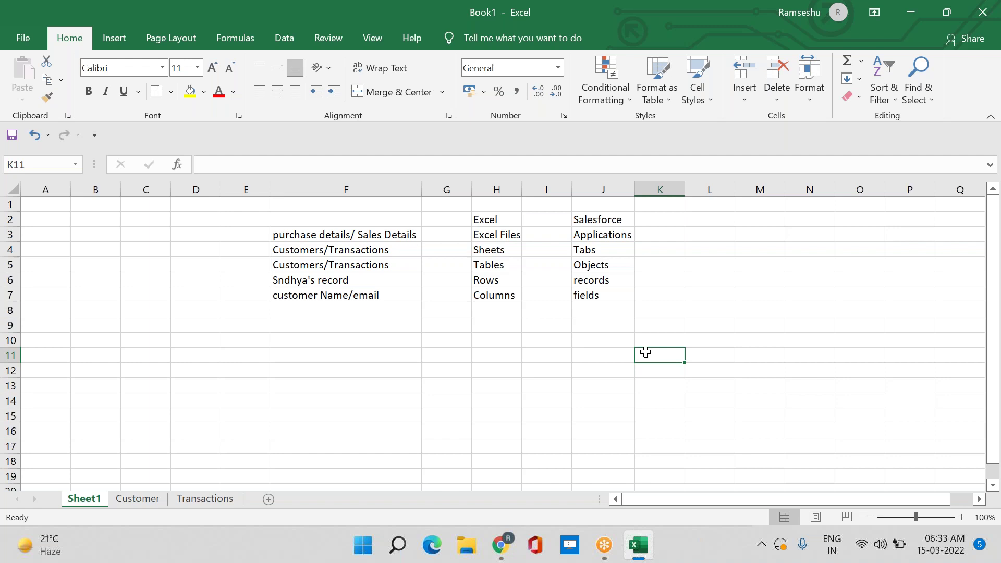
Select the Salesforce terms in Excel cells J2:J7, then bring the Salesforce browser forward
click(594, 225)
drag(595, 225, 604, 295)
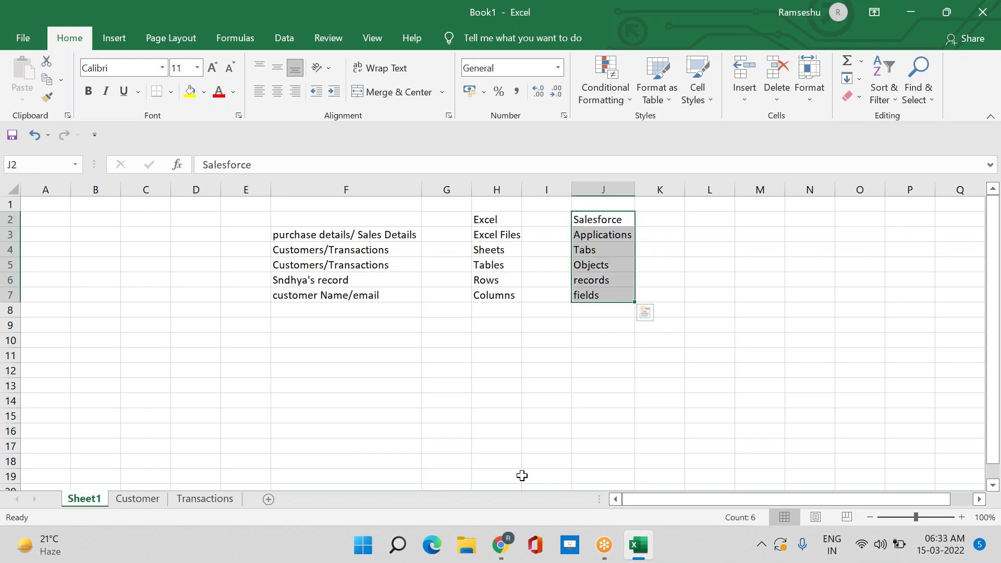
click(500, 548)
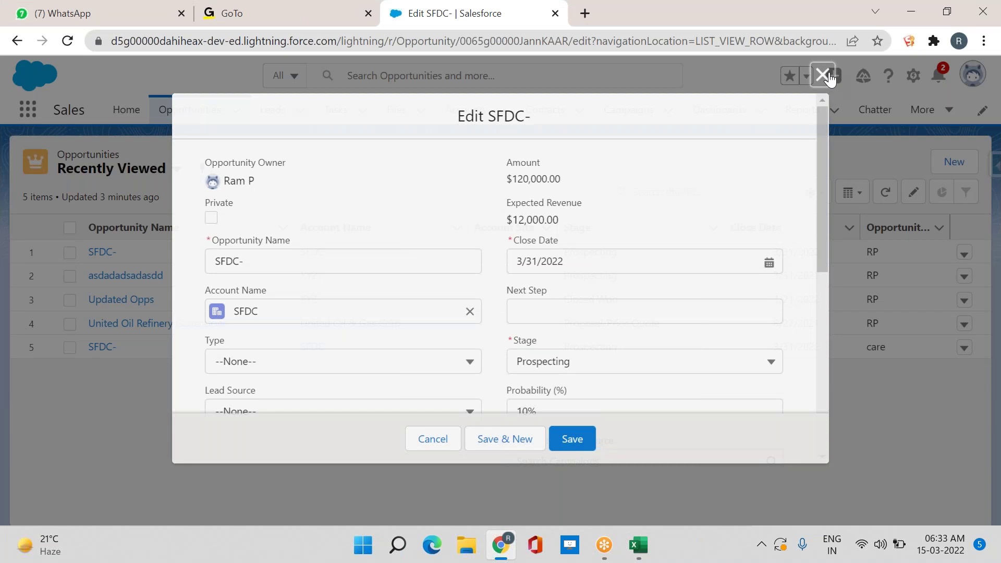
Close the opportunity edit window, visit Leads, Tasks, Files, Accounts and Contacts, then open a blank tab
click(824, 75)
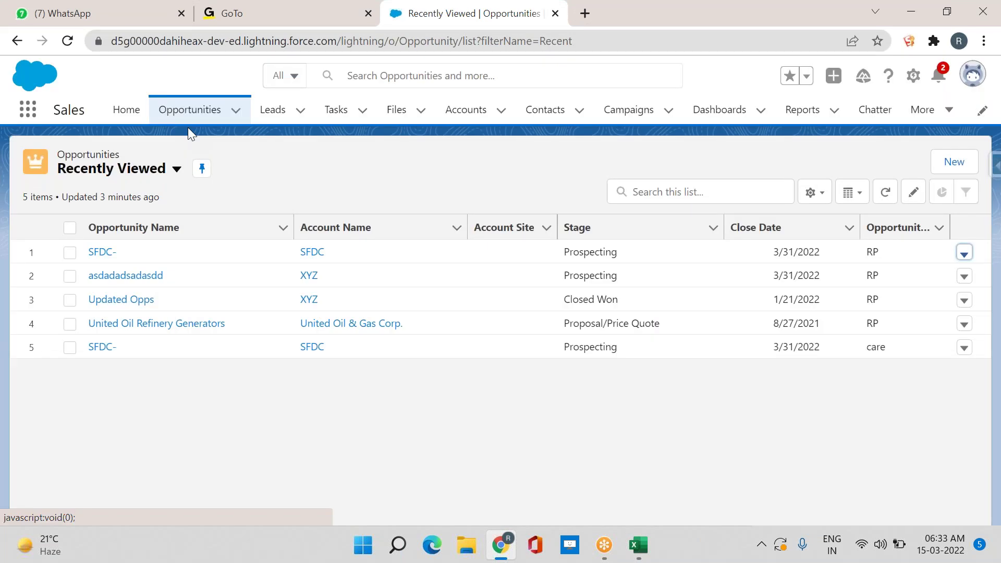
click(278, 124)
click(331, 123)
click(401, 121)
click(454, 123)
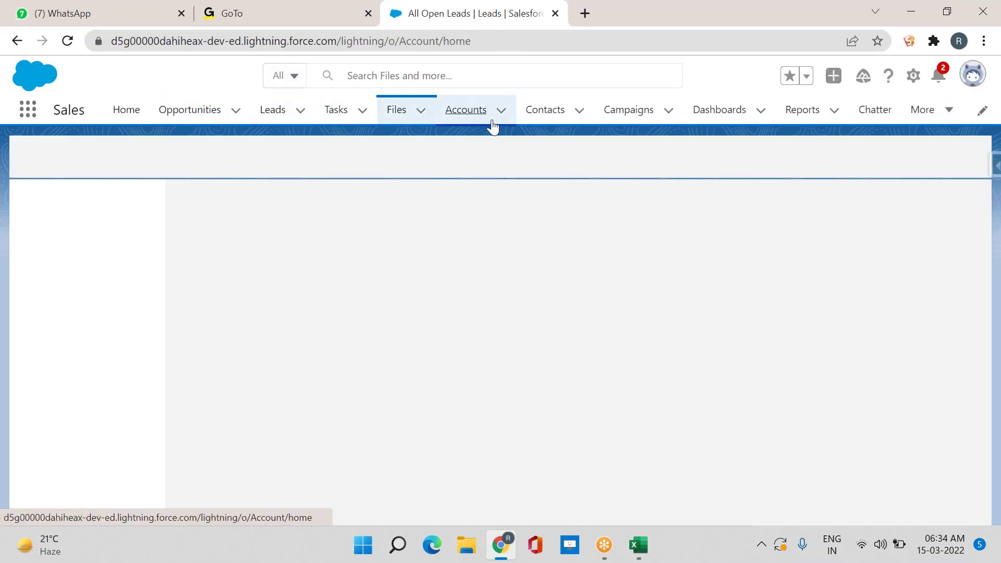
click(550, 122)
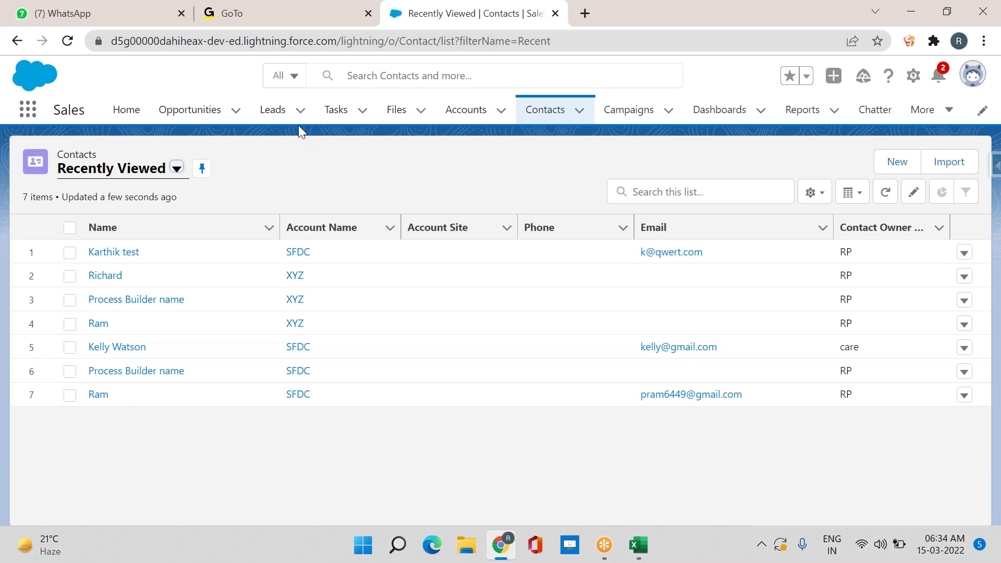
click(585, 10)
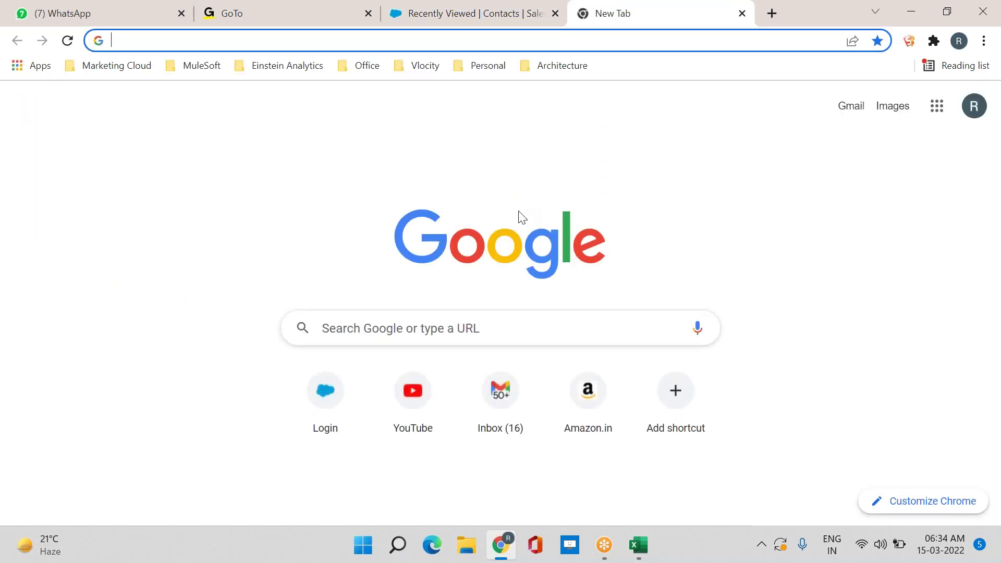
Search Google for 'ram'
click(483, 332)
text(ram)
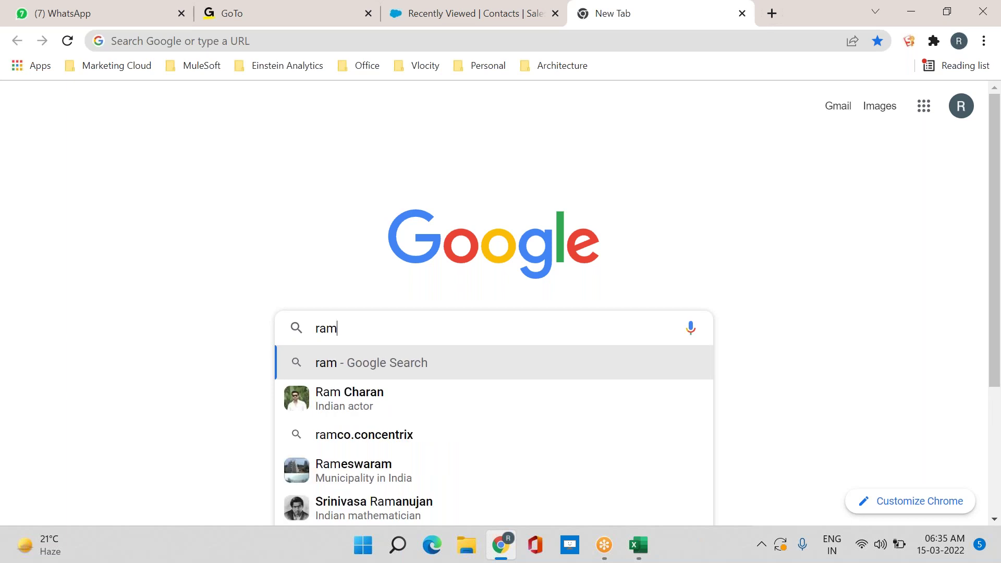
key(Return)
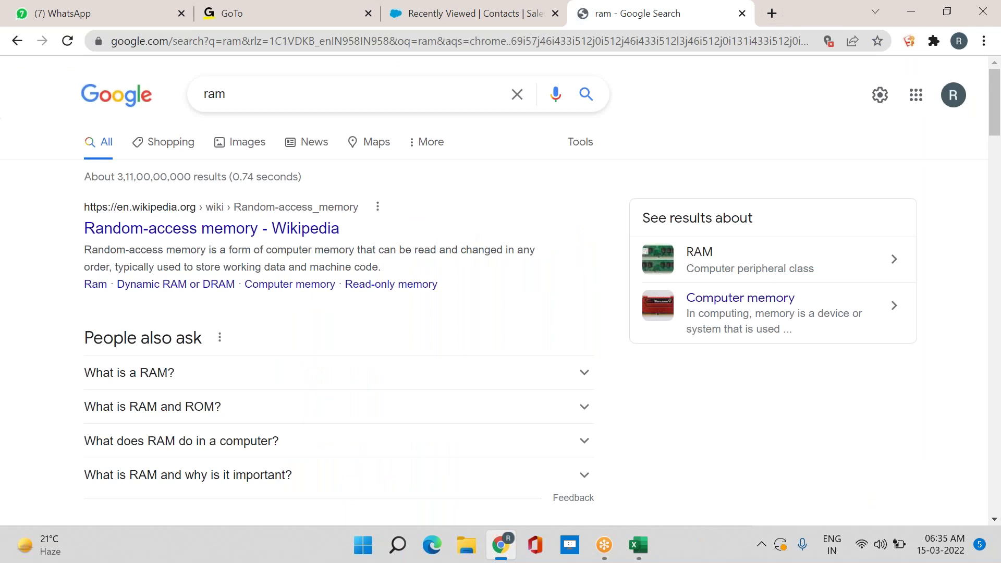
Browse the 'ram' results, then return to the Salesforce contacts list
scroll(485, 367, down, 6)
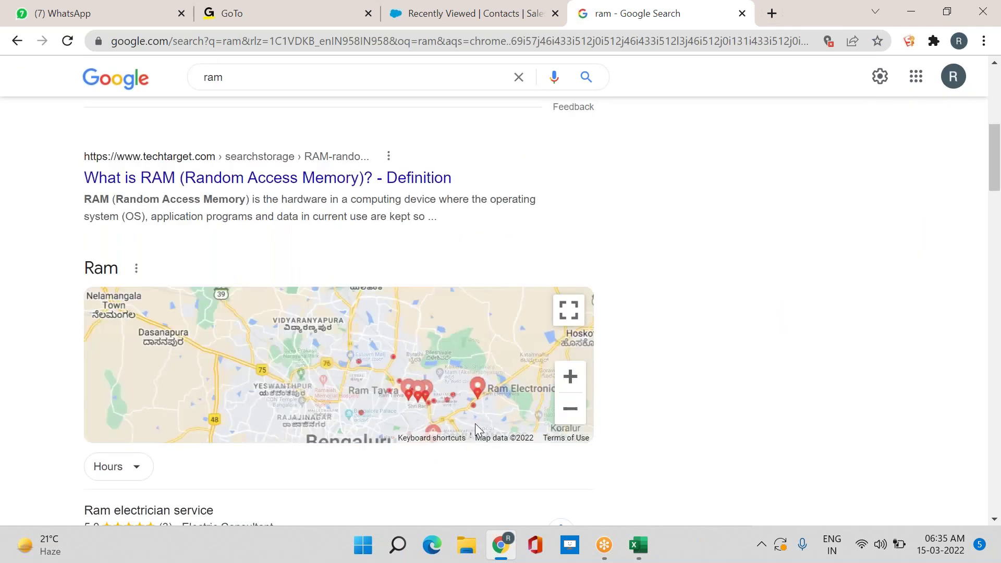
scroll(678, 418, up, 7)
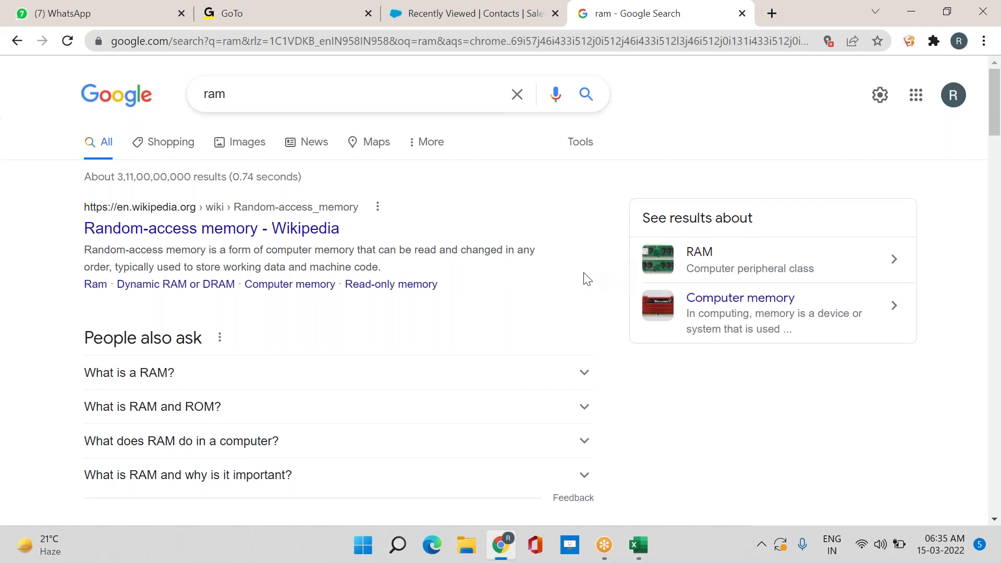
scroll(559, 249, down, 1)
scroll(557, 245, down, 20)
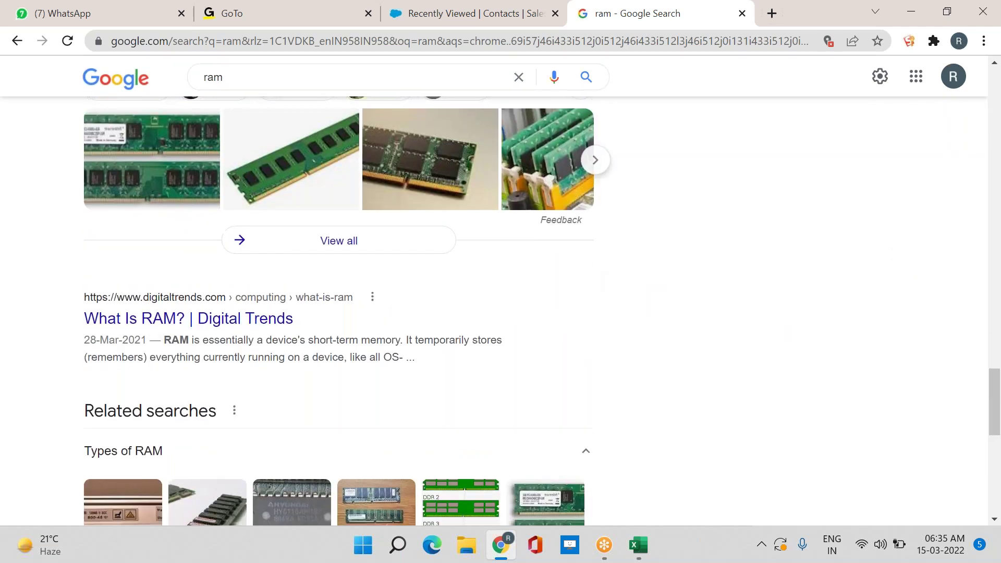
scroll(604, 349, down, 10)
scroll(604, 349, up, 10)
scroll(604, 349, up, 2)
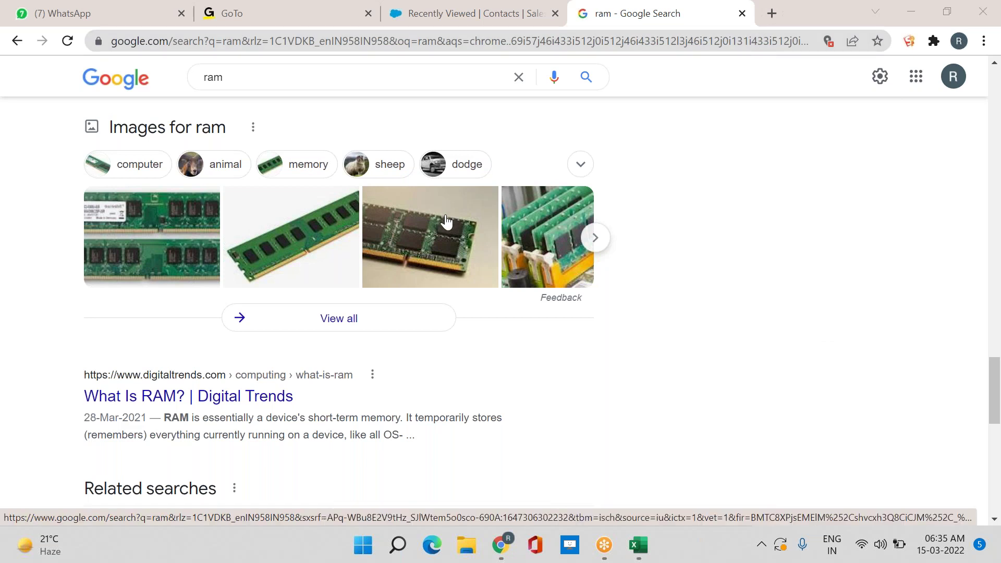
click(466, 14)
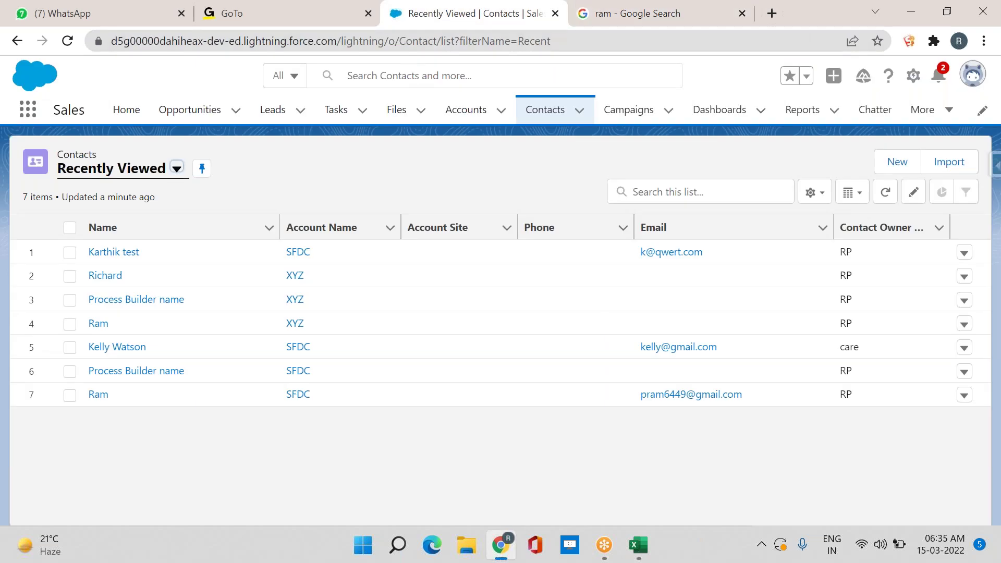
Run a Salesforce global search for 'ram', rechecking the term against the Google results
click(354, 75)
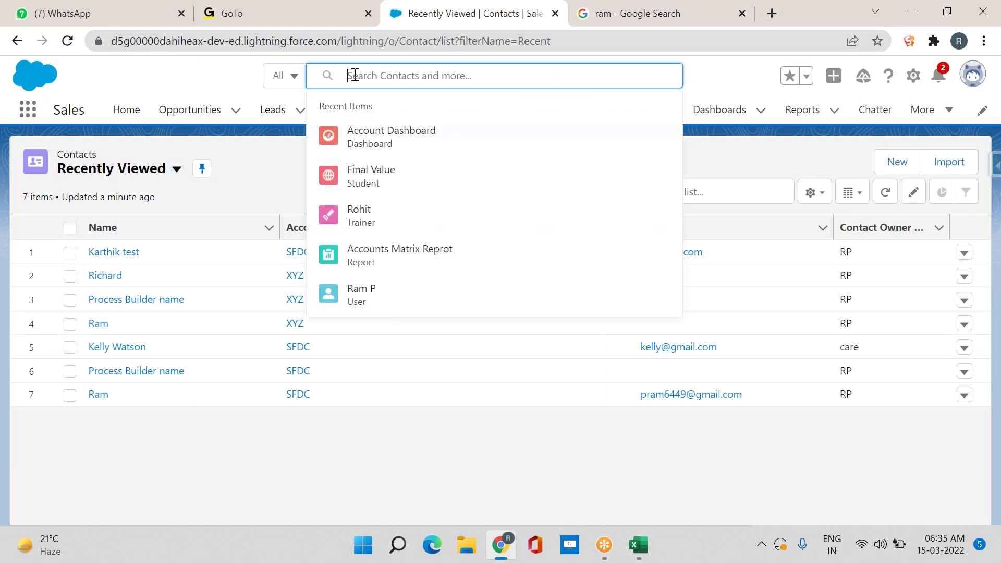
text(ram)
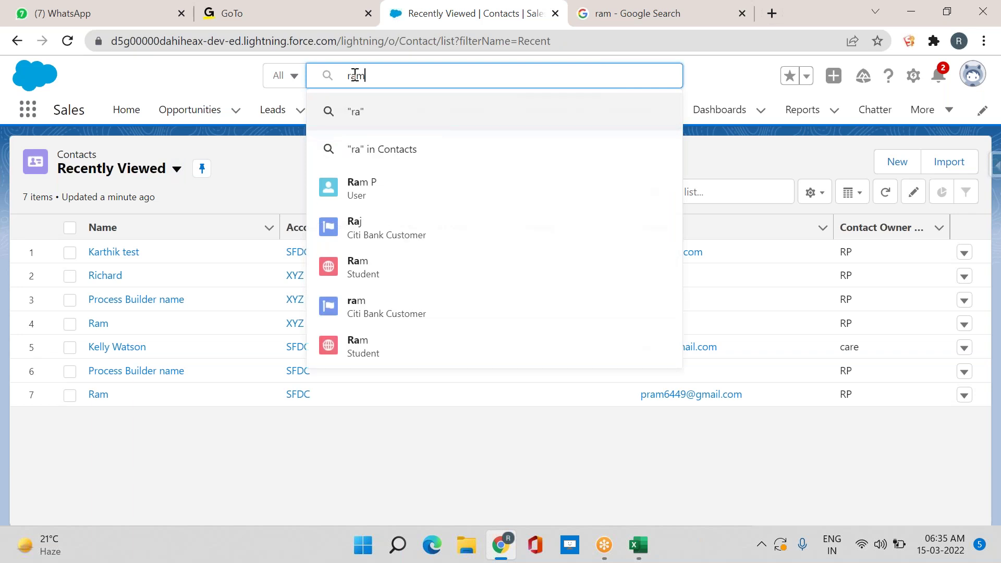
key(Return)
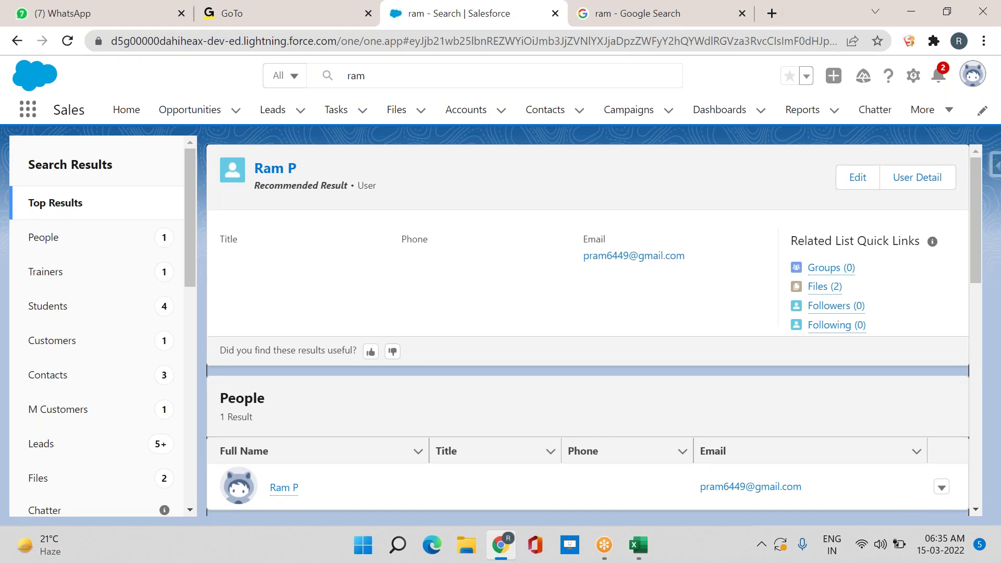
click(601, 16)
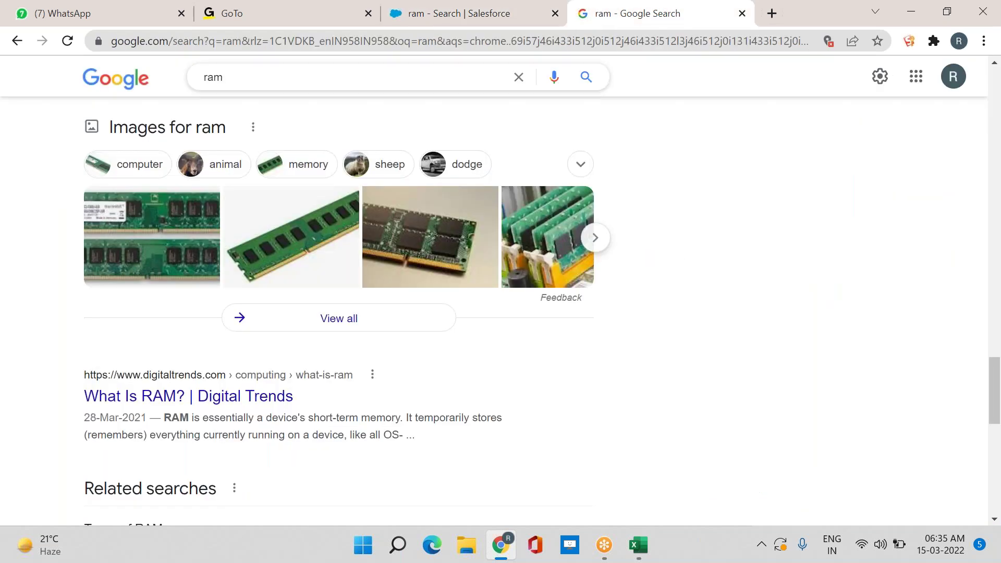
drag(234, 83, 196, 84)
click(490, 13)
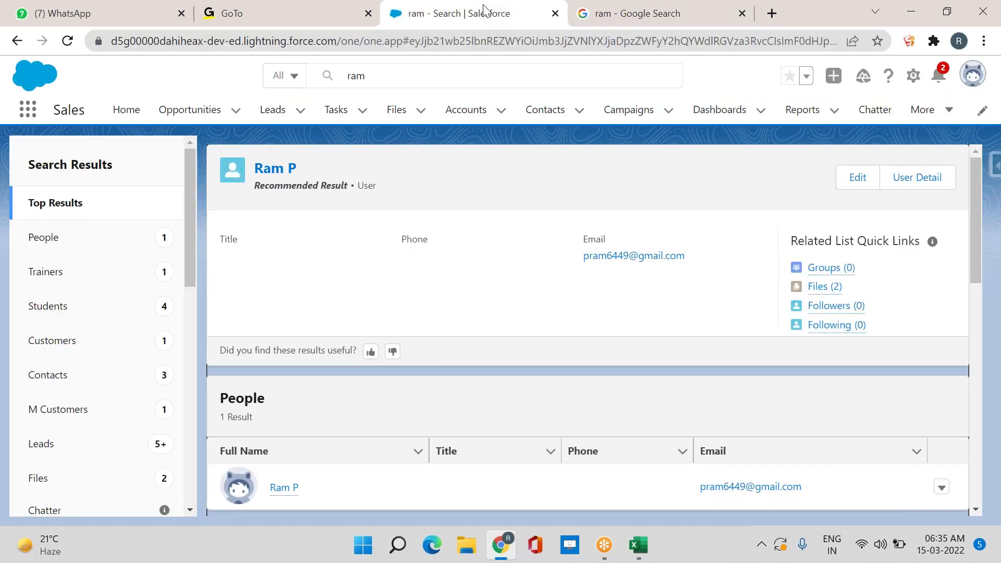
click(484, 77)
click(443, 111)
Sort and filter People results, then rerun 'ram' across all categories and review Trainers, Students, Customers, Contacts
click(487, 452)
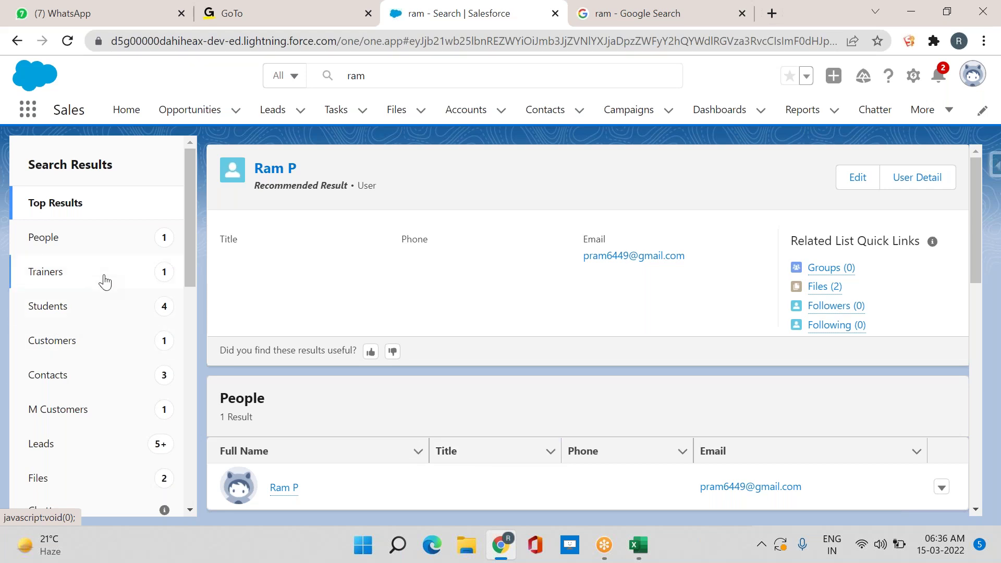
click(117, 242)
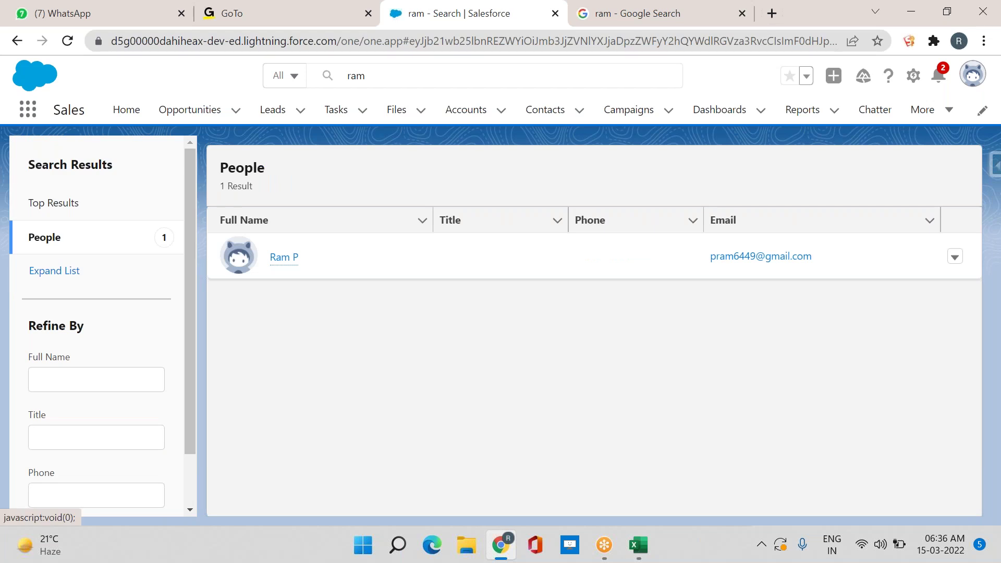
click(63, 271)
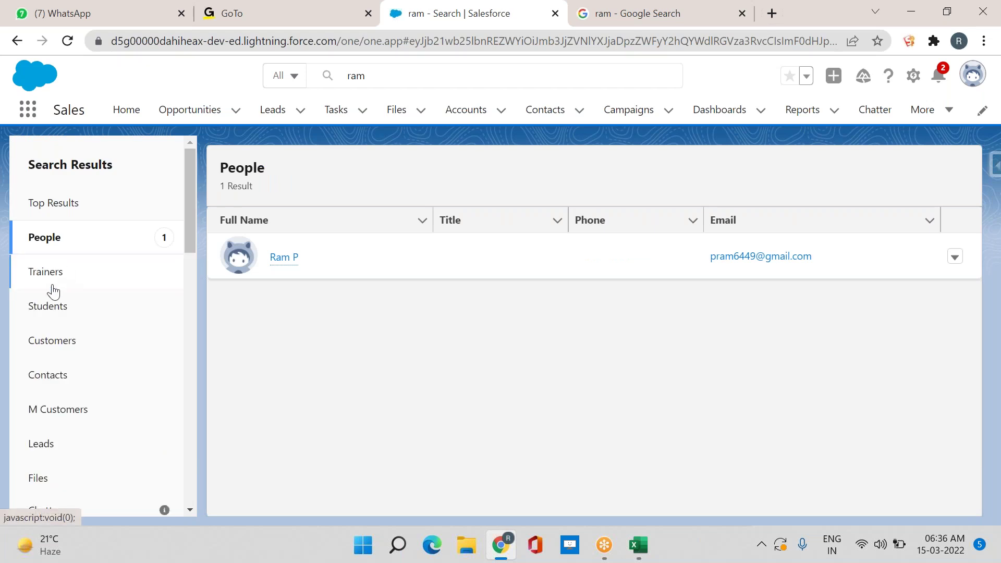
click(486, 78)
key(Return)
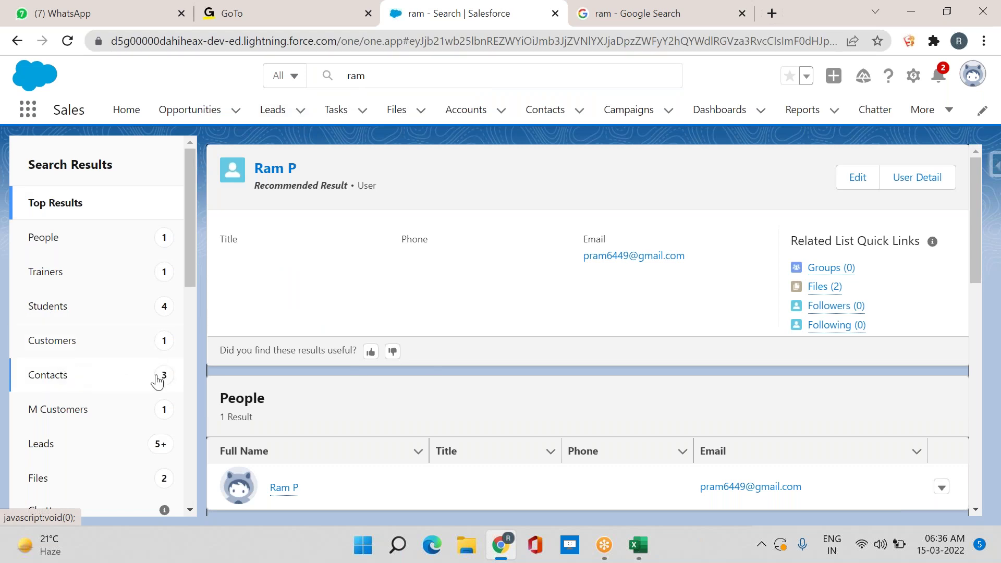
scroll(619, 391, down, 1)
scroll(618, 387, down, 10)
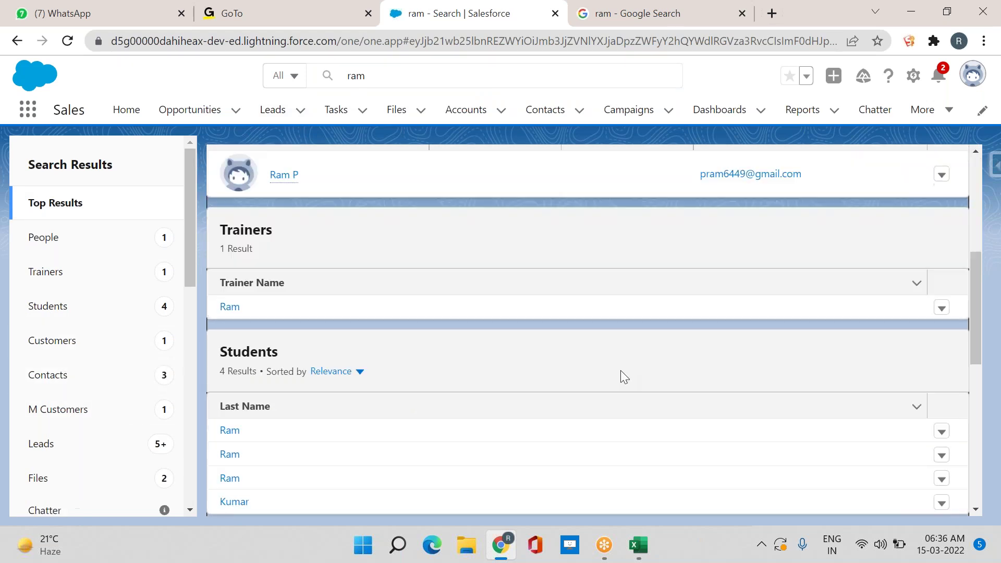
scroll(467, 318, up, 1)
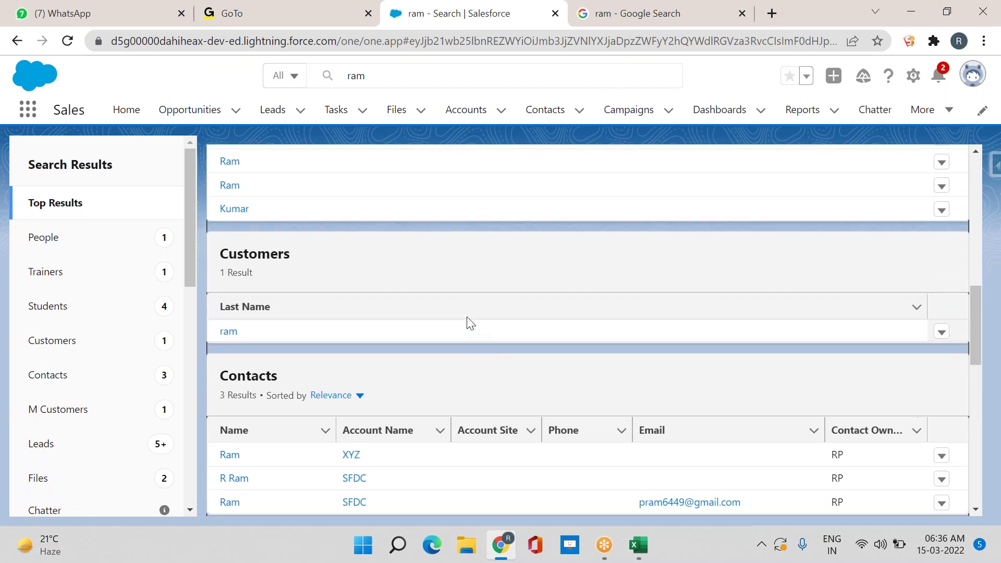
scroll(467, 322, up, 2)
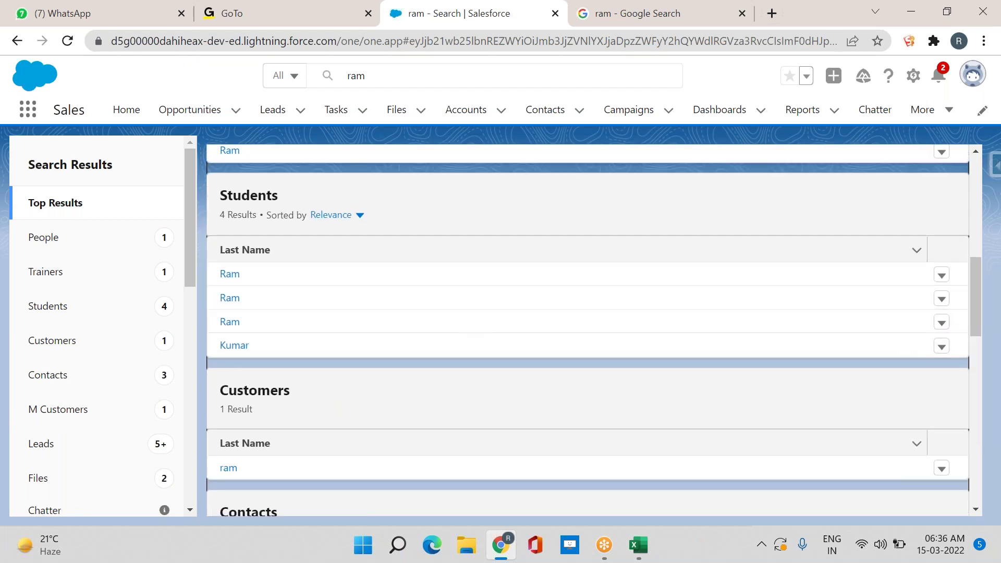
Open the last Students result and review its Courses and Details (Java, age 62, Male)
click(230, 347)
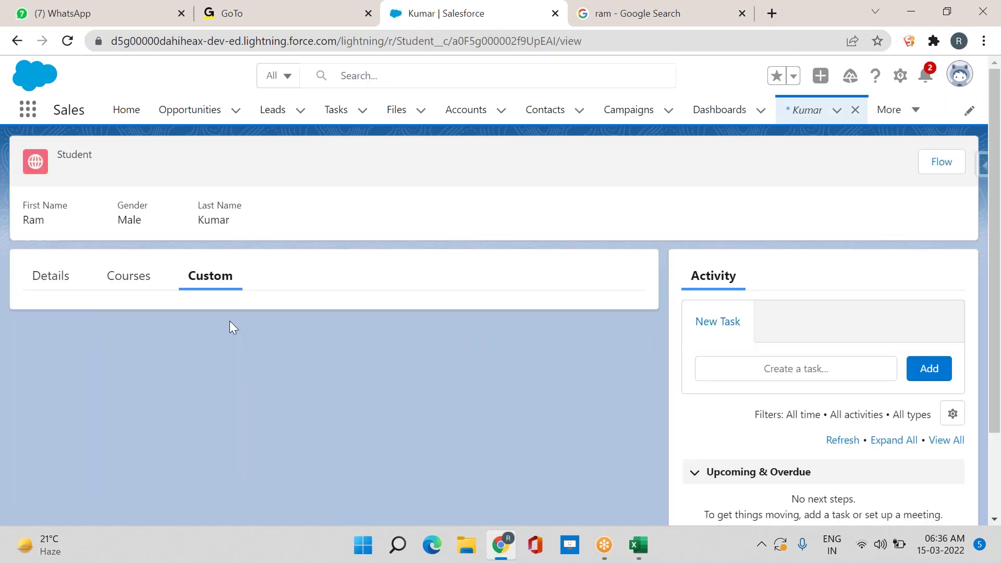
click(132, 277)
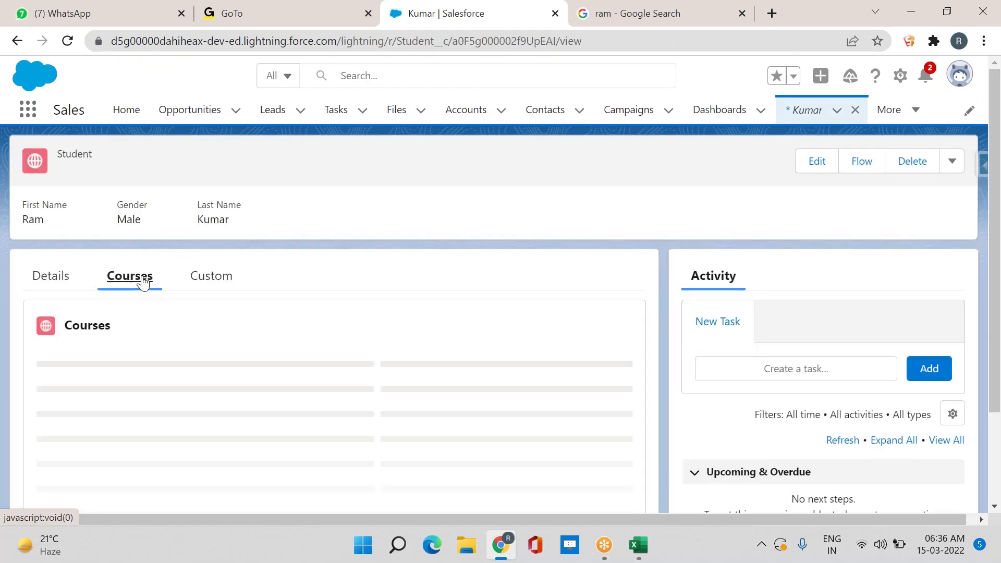
click(61, 285)
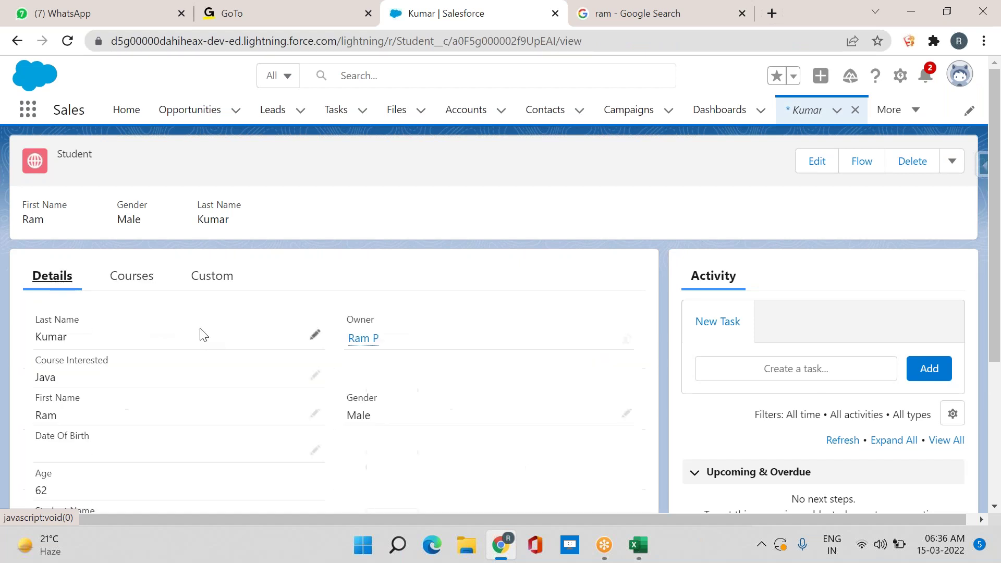
scroll(241, 331, down, 1)
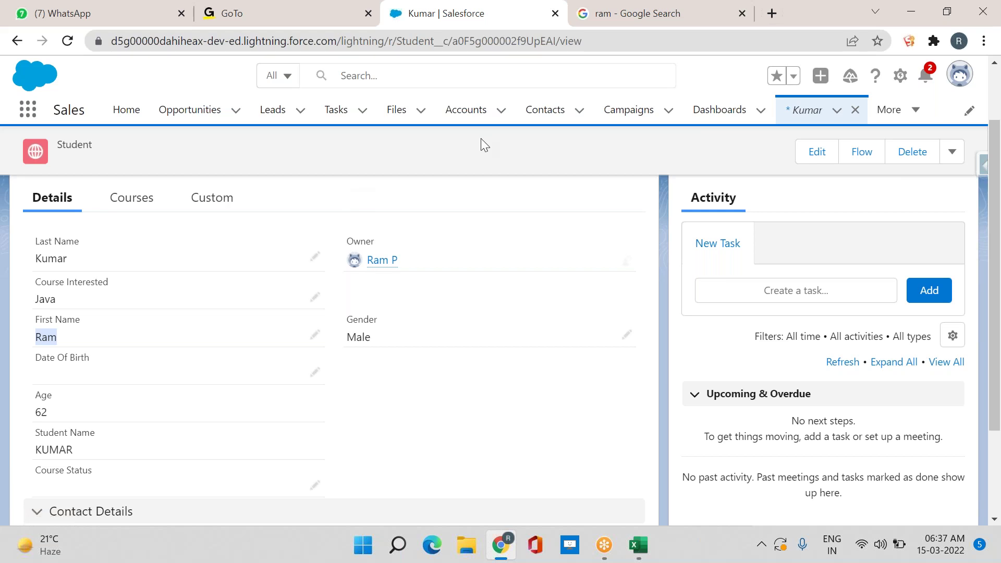
click(426, 71)
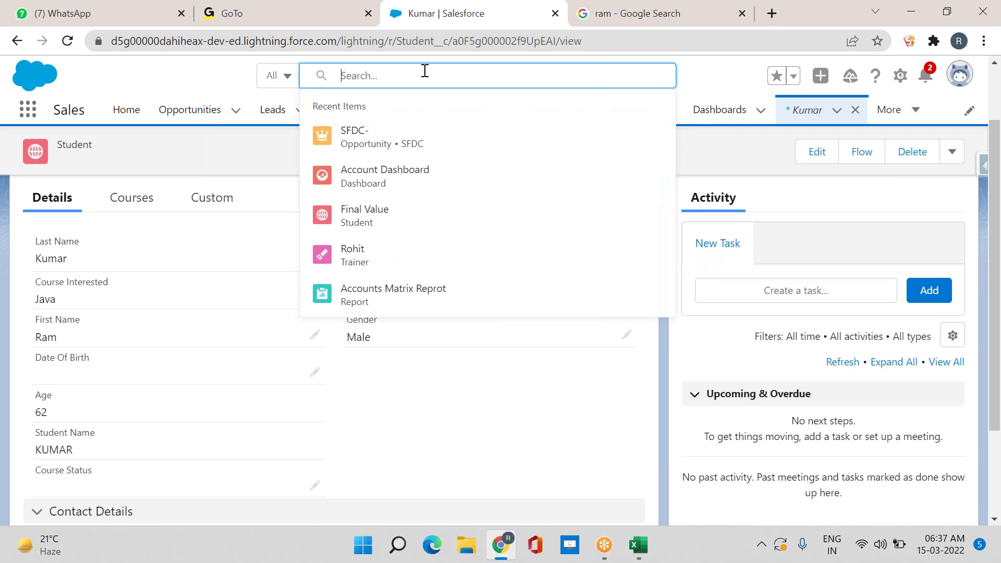
Close the student record tab so the Forecasts page is showing
click(594, 15)
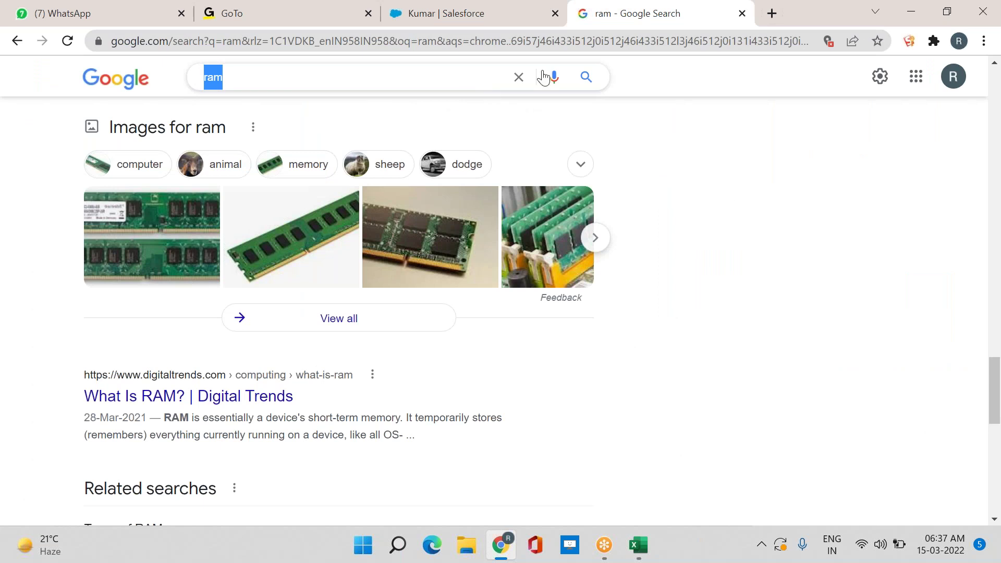
click(476, 14)
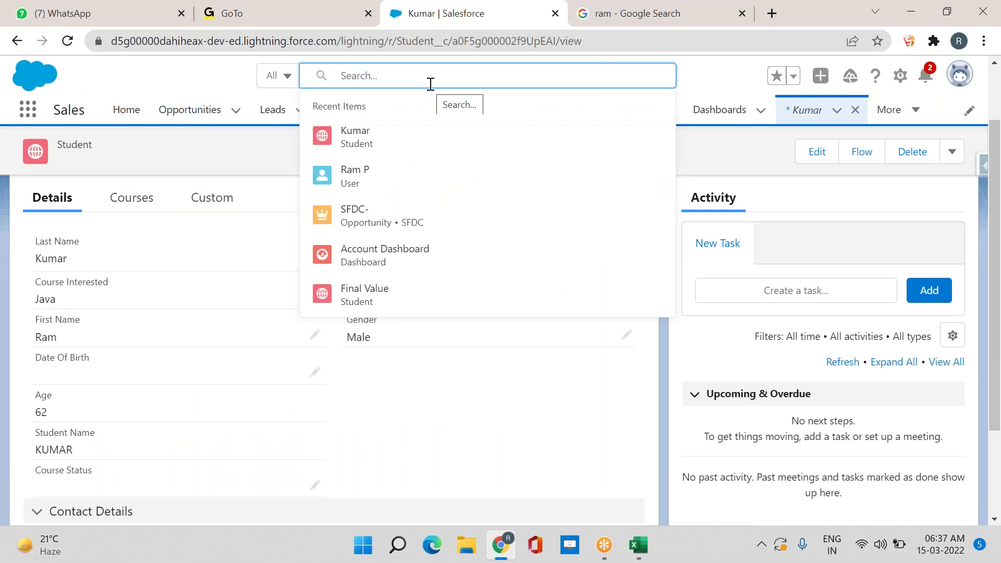
click(858, 111)
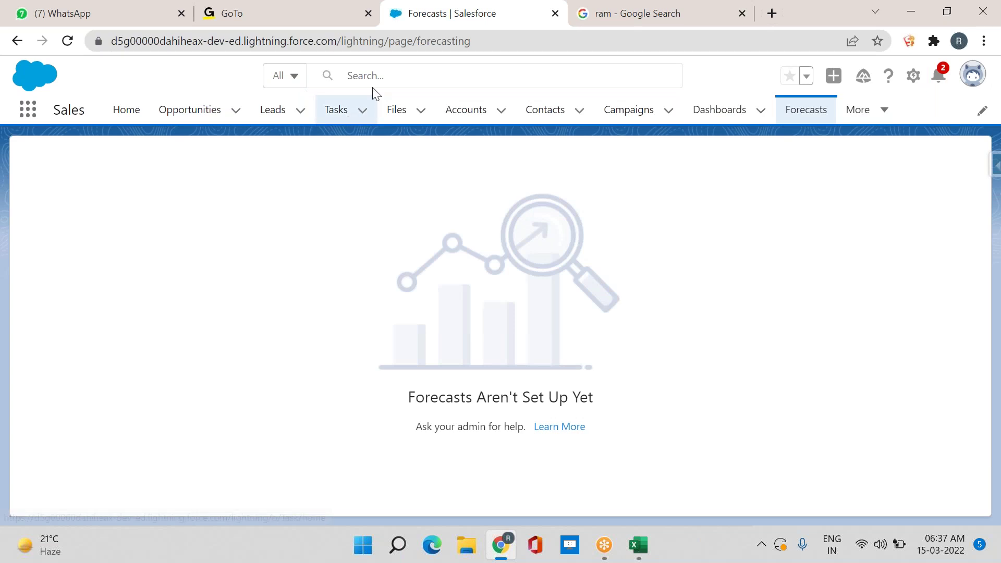
Open the United Oil Refinery Generators opportunity (Proposal, $12,500.00) from the Opportunities list
click(369, 76)
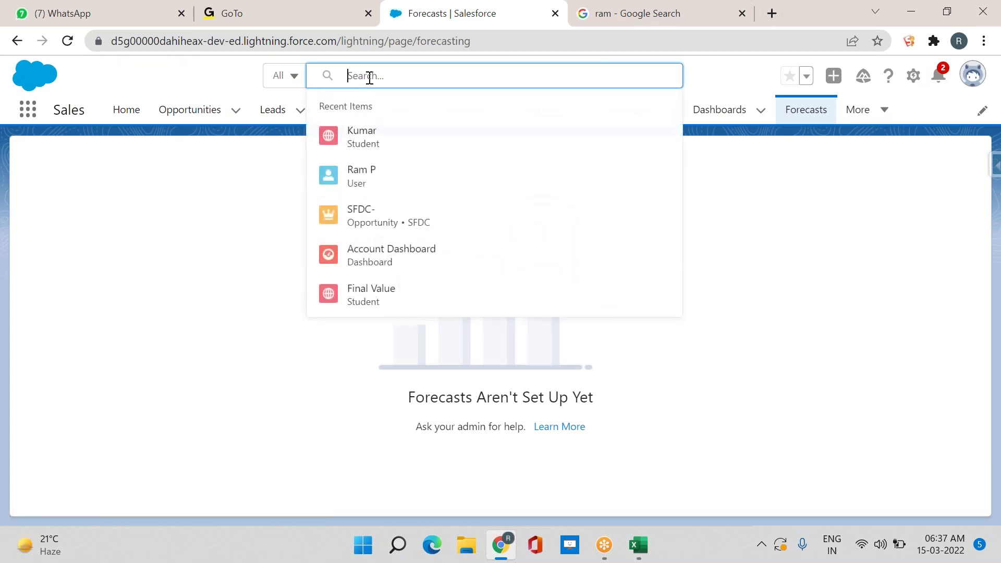
click(732, 78)
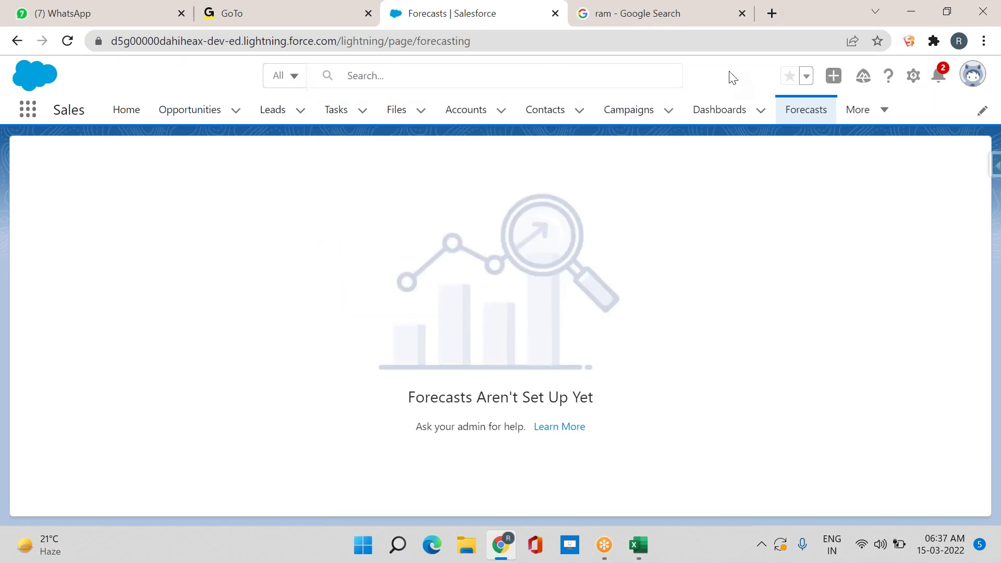
click(194, 113)
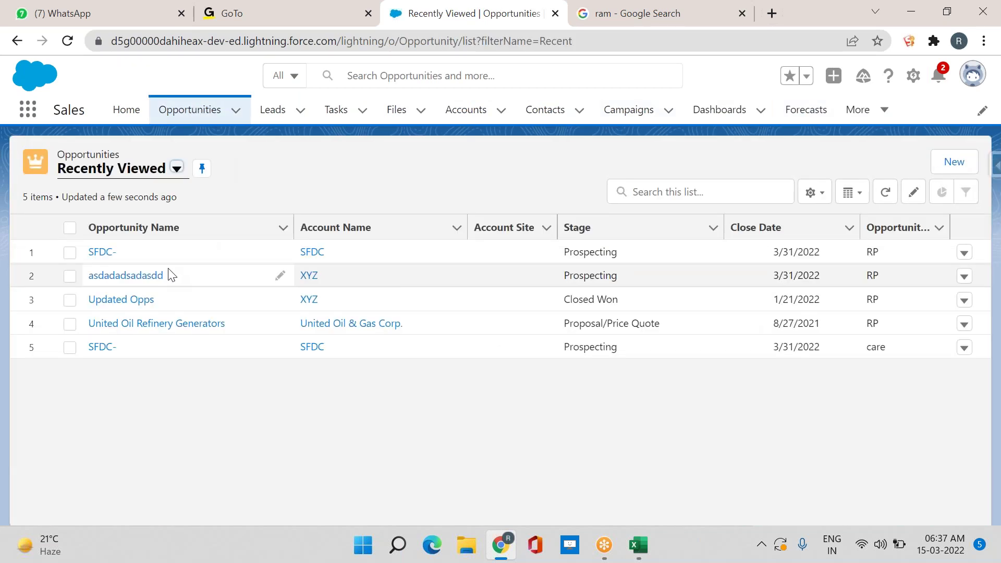
click(149, 326)
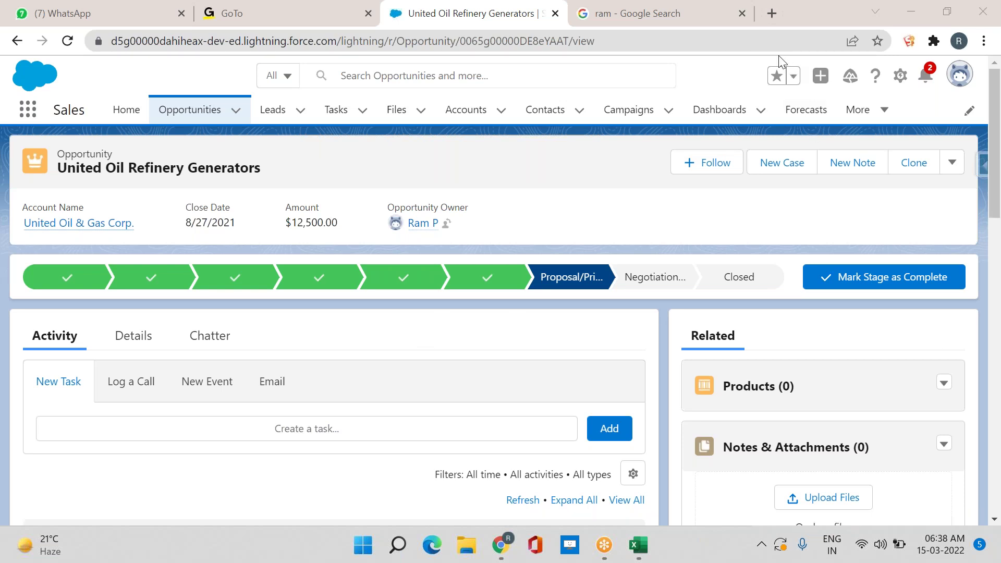
Add United Oil Refinery Generators to favorites, check the favorites list, and open Setup Home
click(777, 75)
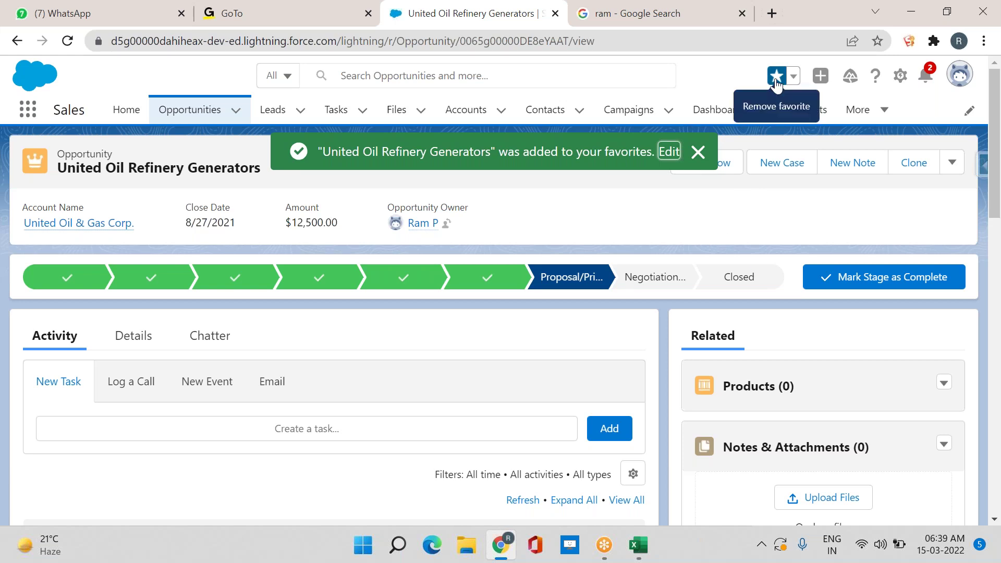
click(795, 77)
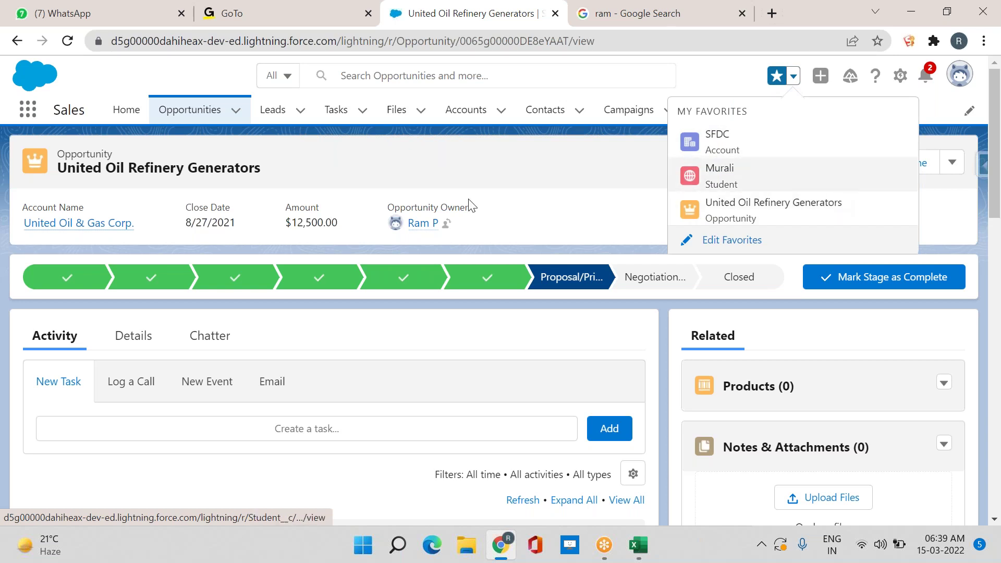
click(903, 77)
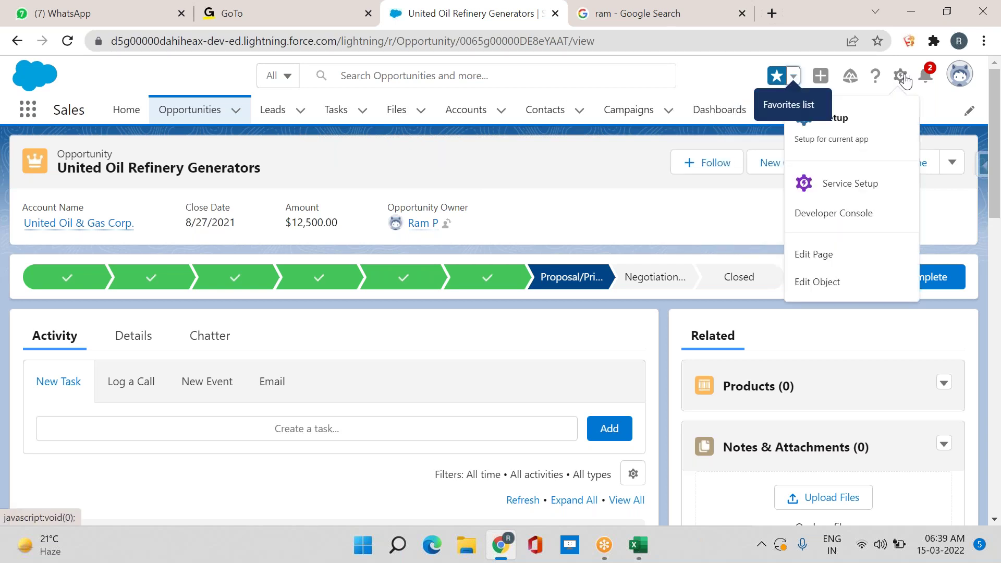
click(834, 119)
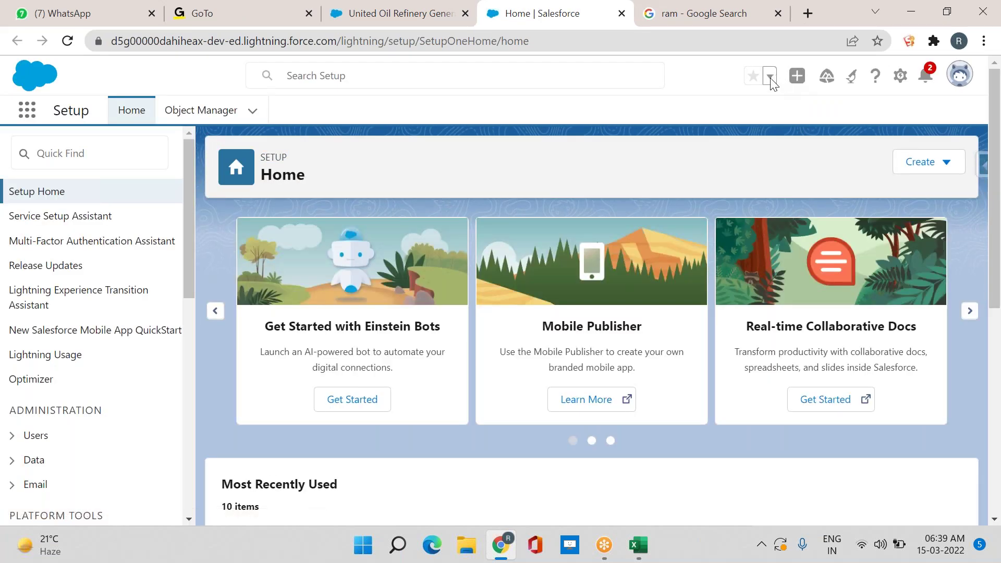
Switch to the Service app, reopen United Oil Refinery Generators from favorites, and close the duplicate tab
click(27, 110)
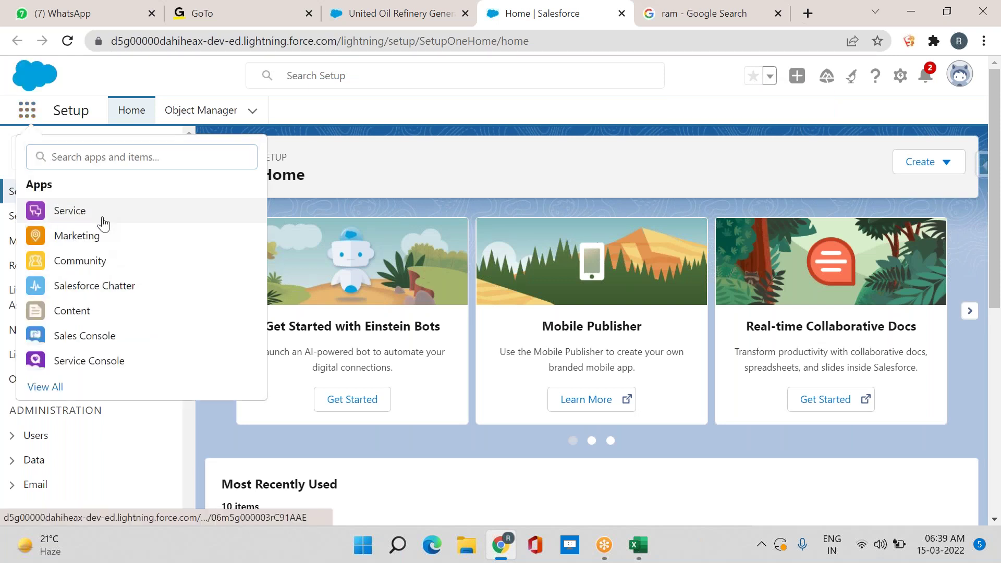
click(103, 224)
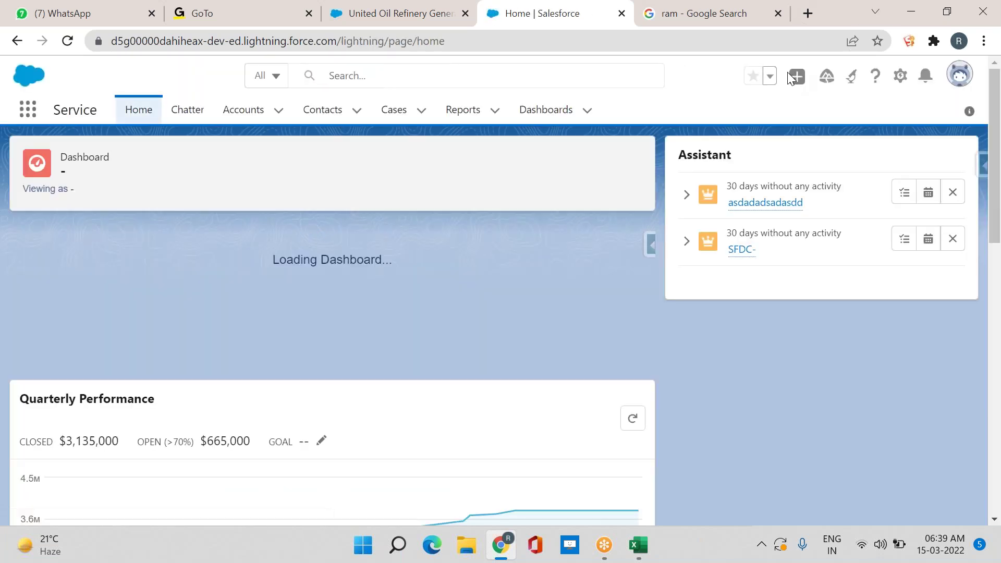
click(769, 76)
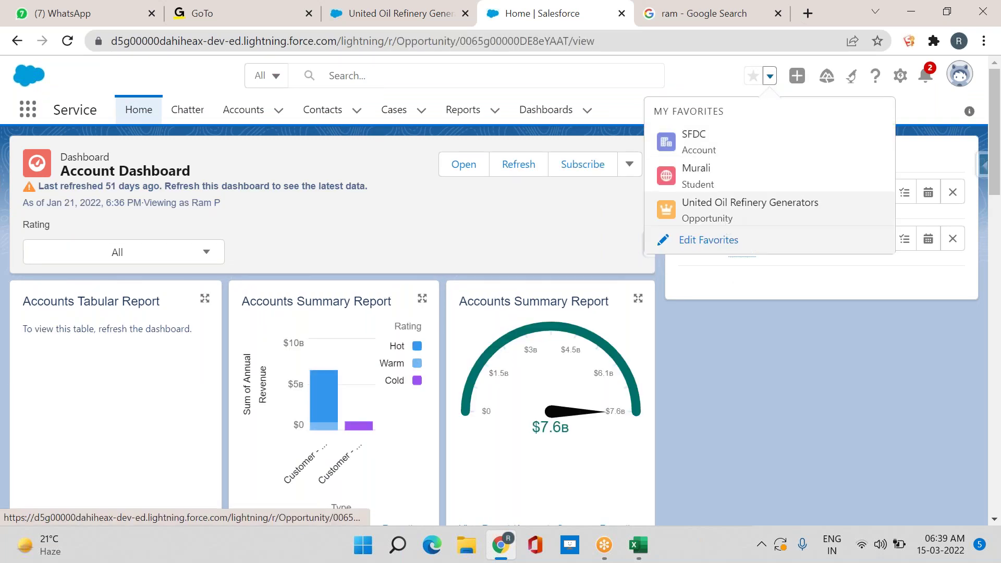
click(729, 225)
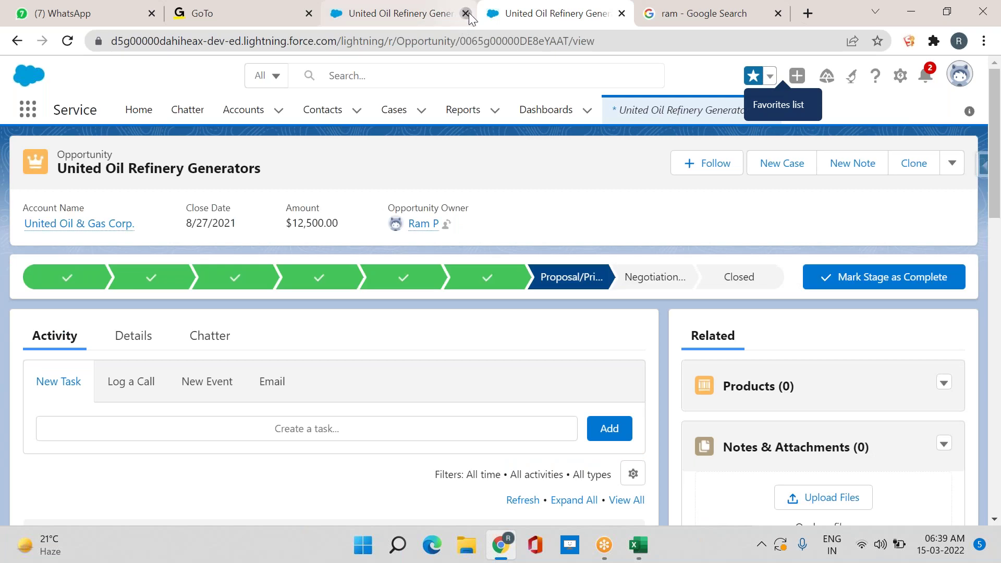
click(465, 13)
mouse_move(551, 296)
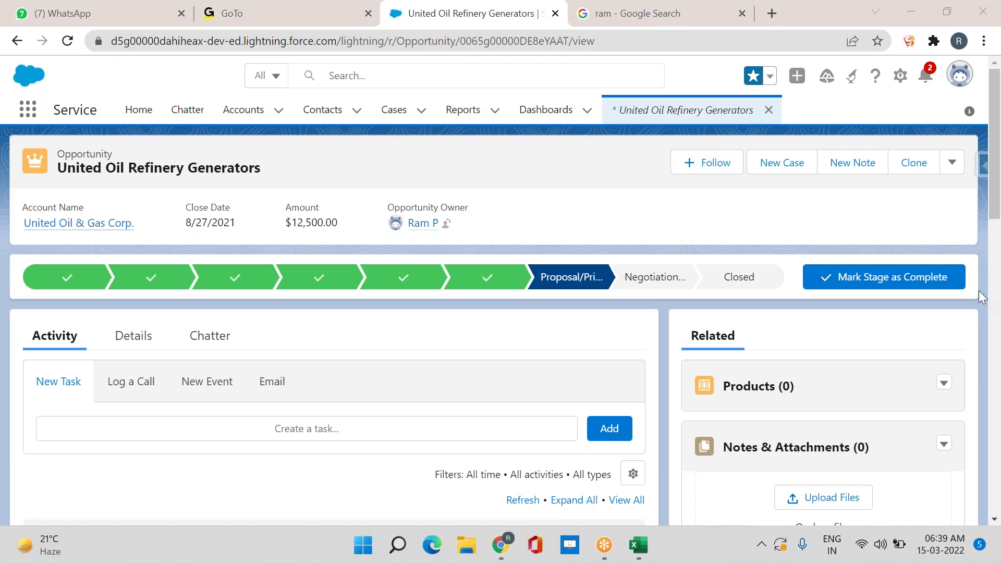
Open a New Contact form from Contacts, scroll through its sections, and cancel without saving
click(326, 120)
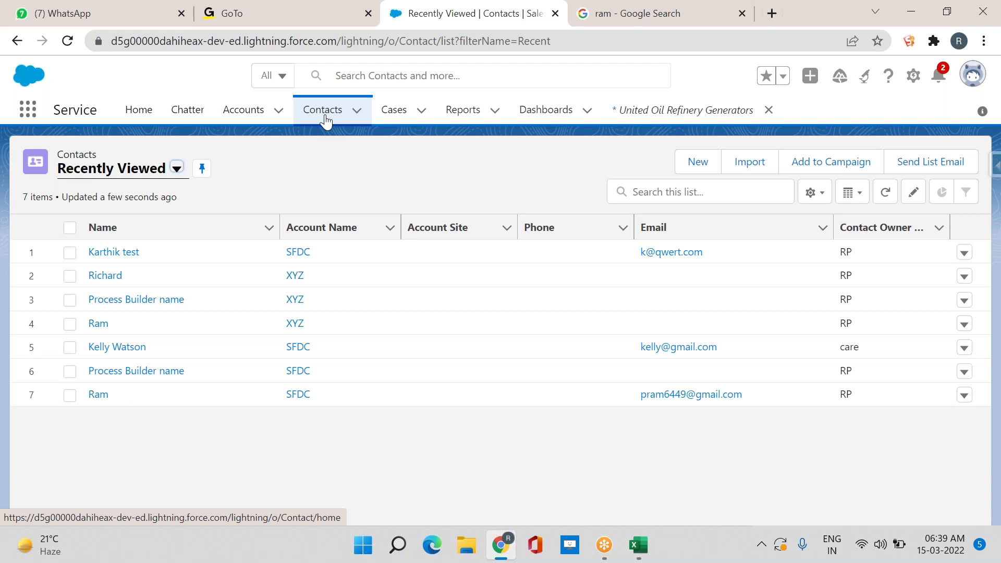
click(699, 163)
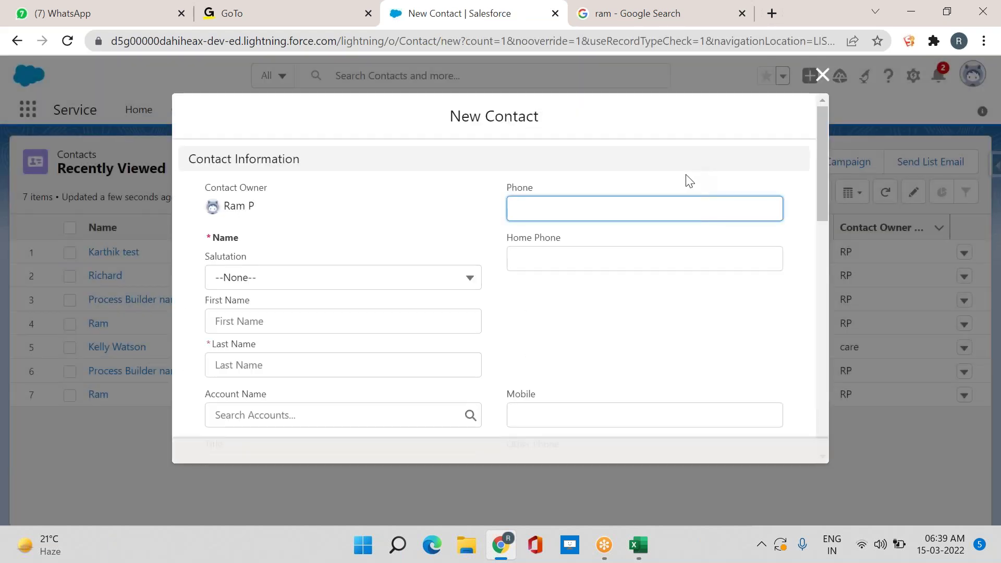
scroll(484, 259, down, 7)
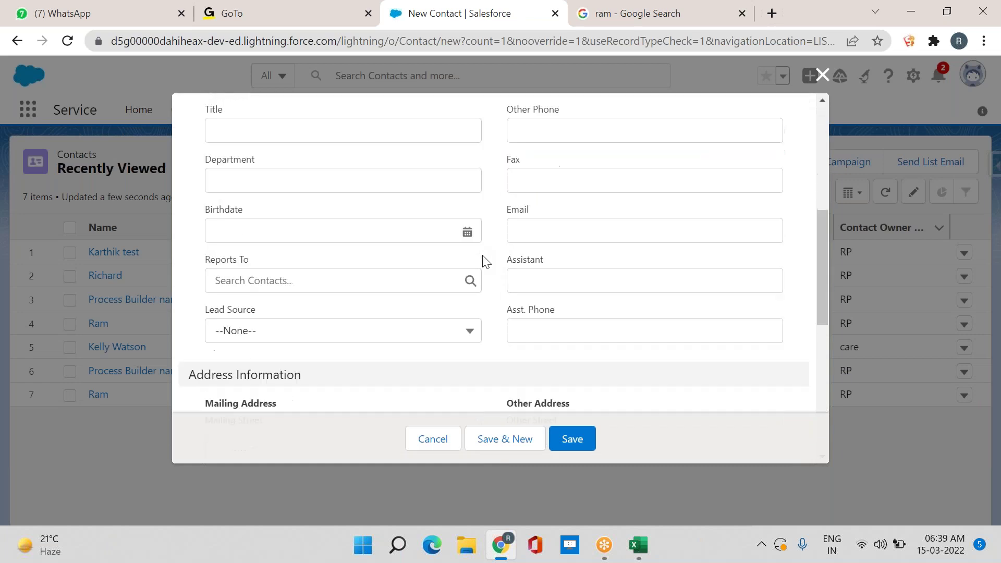
scroll(484, 261, down, 5)
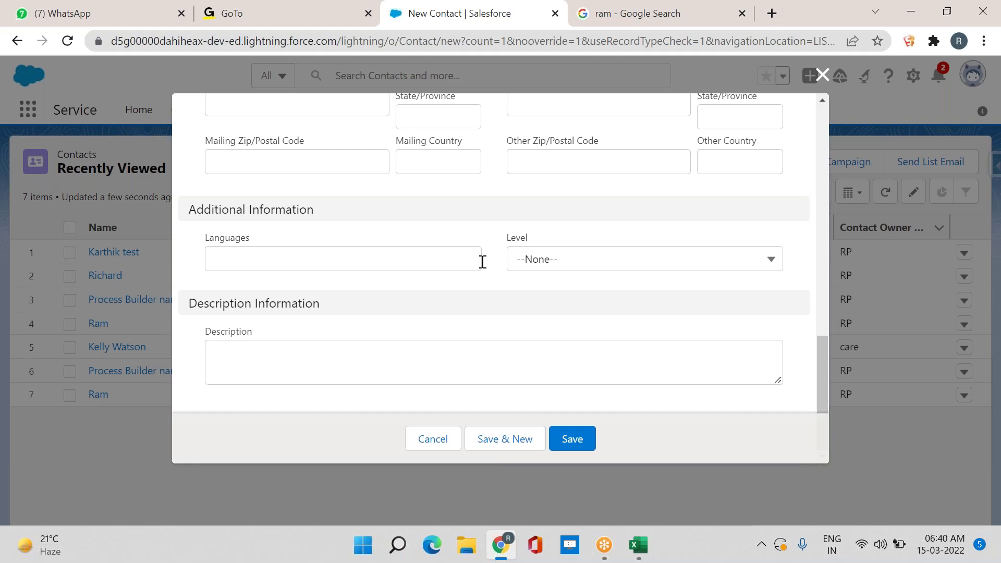
scroll(482, 262, up, 8)
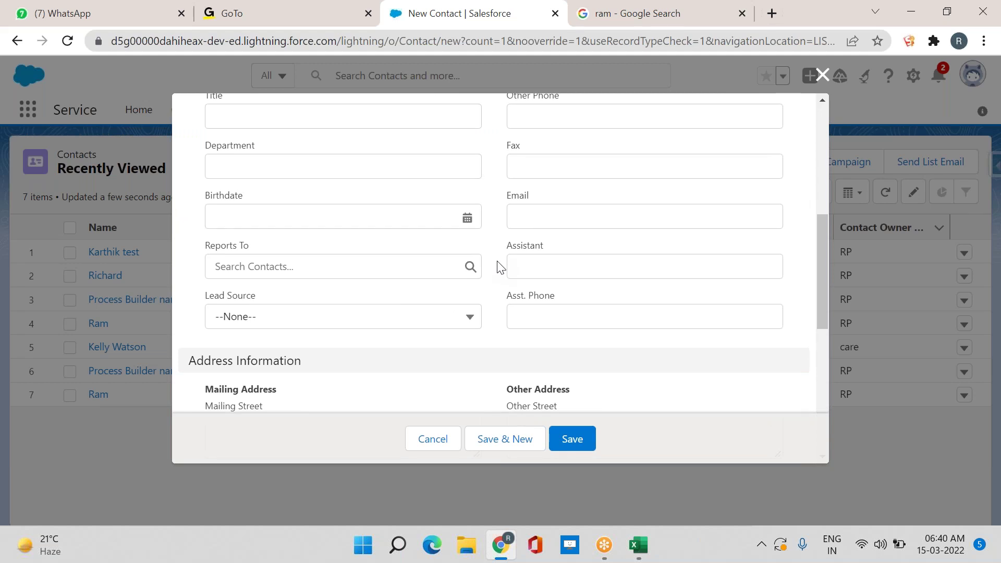
scroll(503, 313, up, 6)
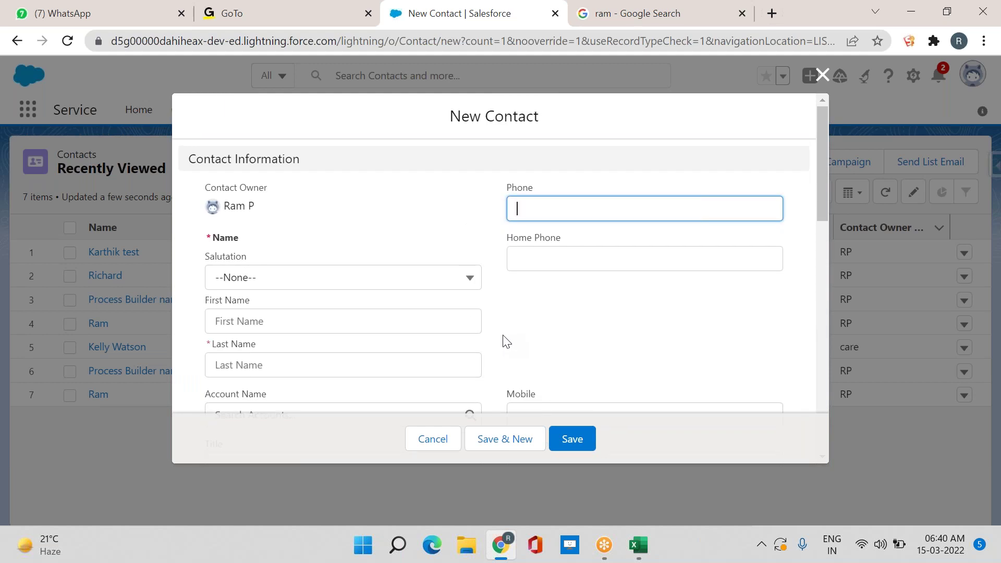
scroll(506, 342, down, 14)
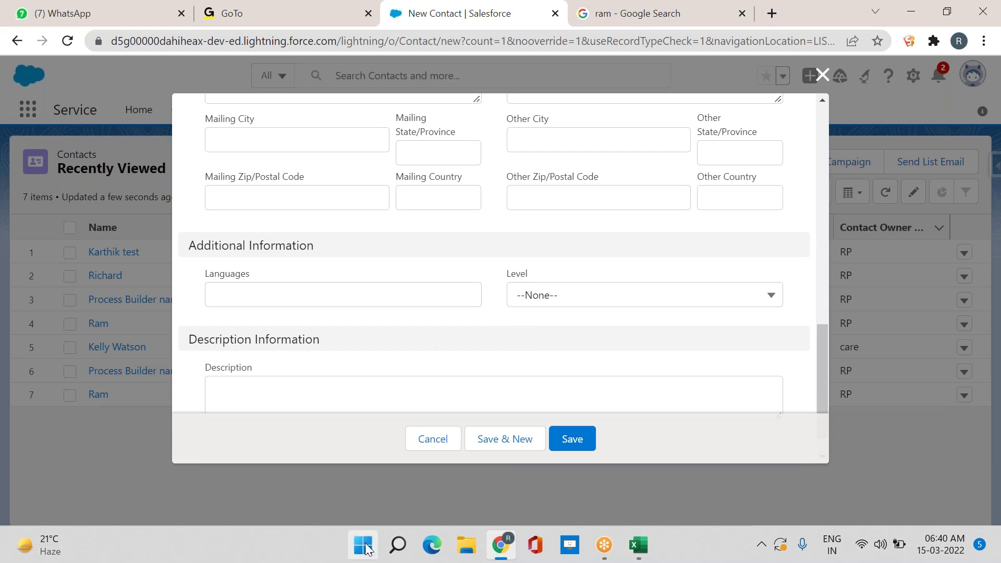
click(422, 450)
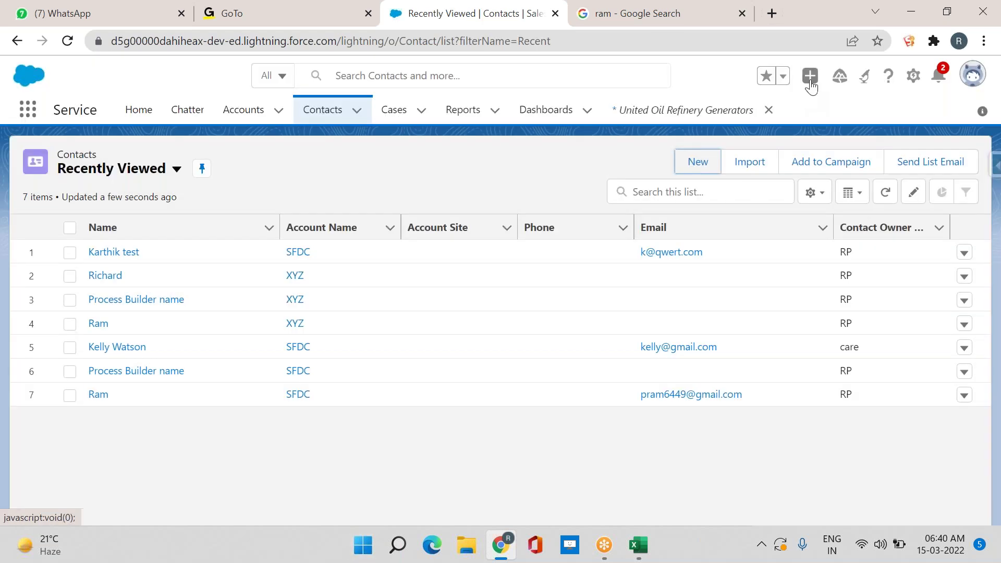
Start a quick New Contact panel from the global actions menu
click(811, 83)
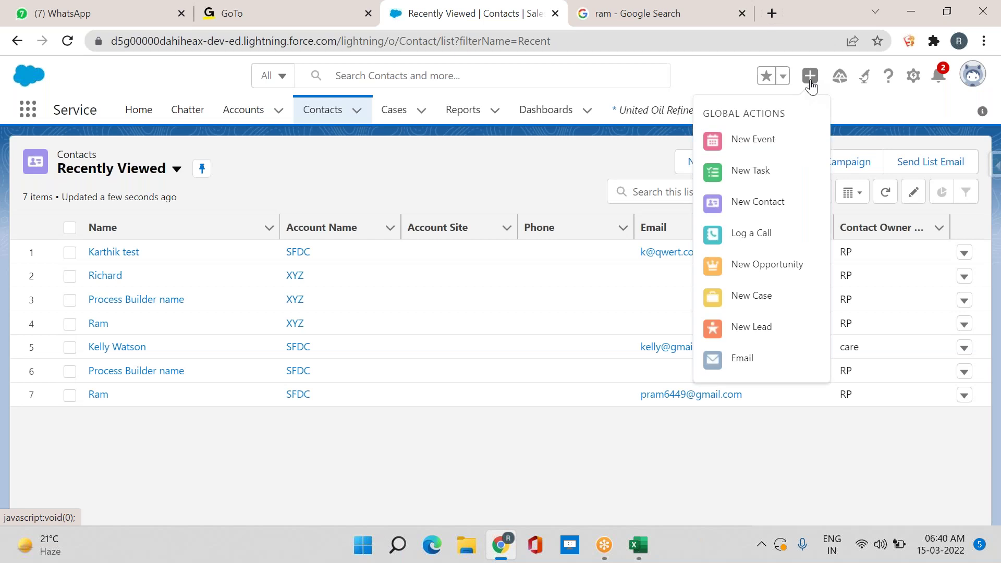
click(777, 211)
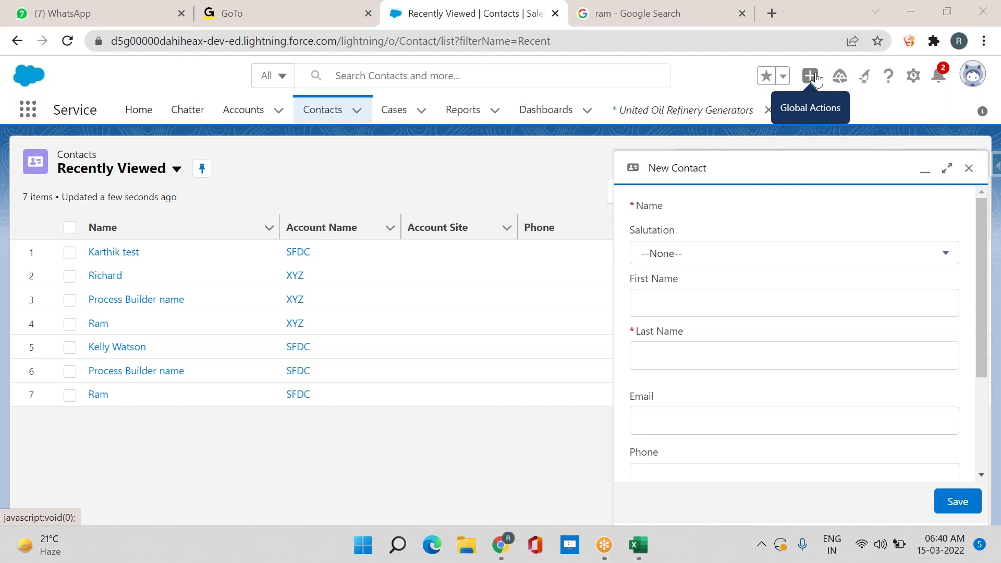
click(815, 78)
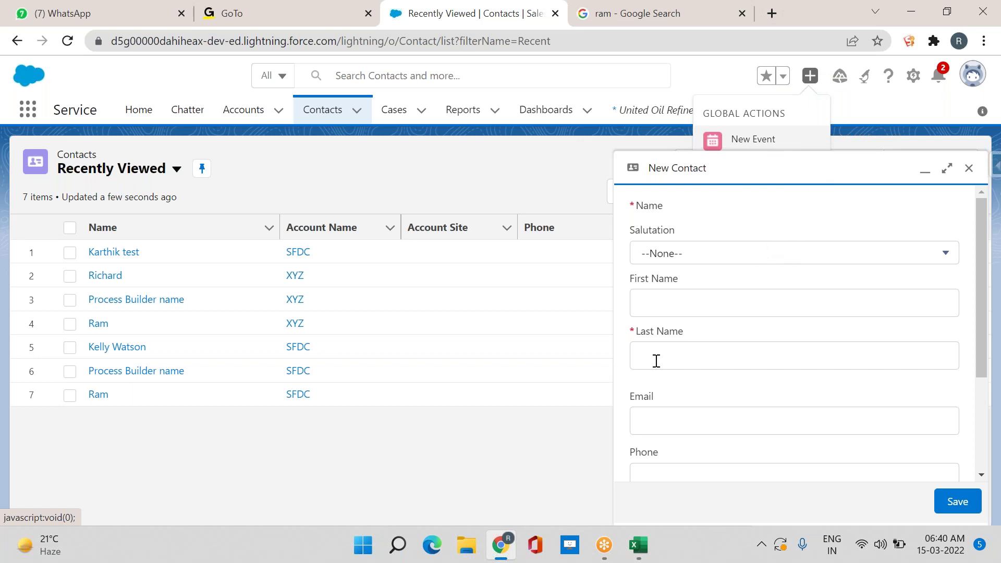
Scroll through the New Contact panel, close it, and reopen the global actions list
scroll(656, 360, down, 3)
scroll(734, 277, up, 3)
scroll(695, 306, down, 3)
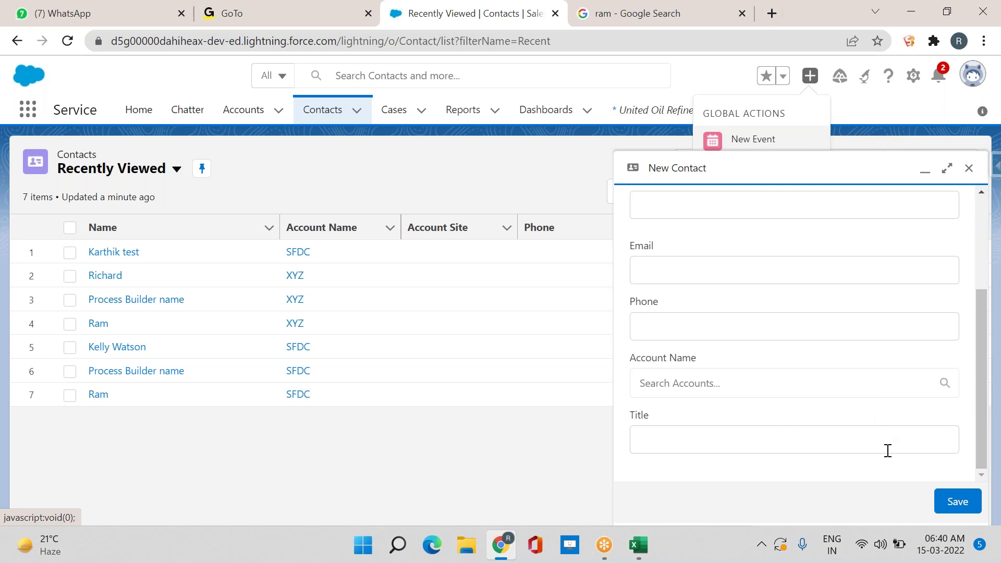
click(969, 168)
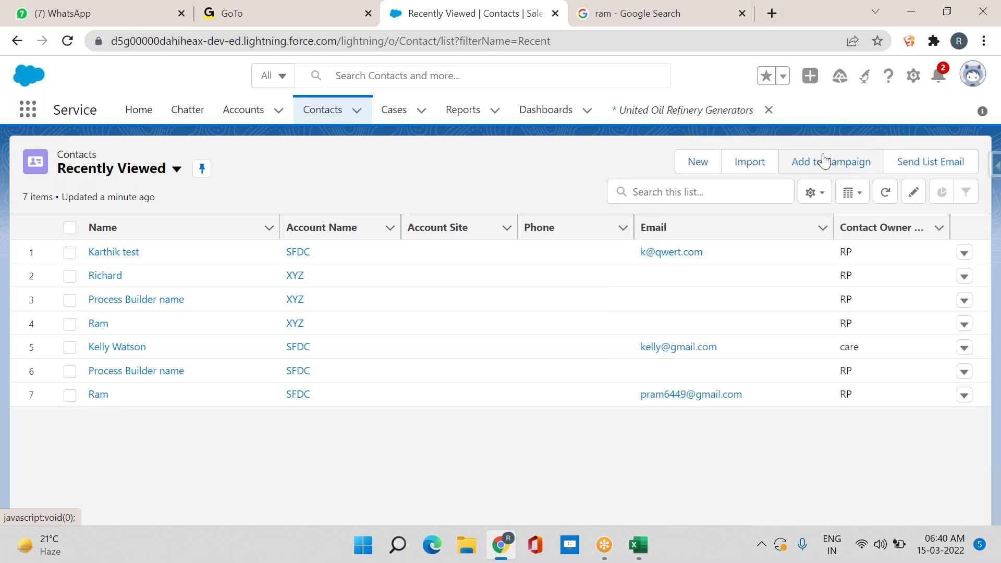
click(810, 76)
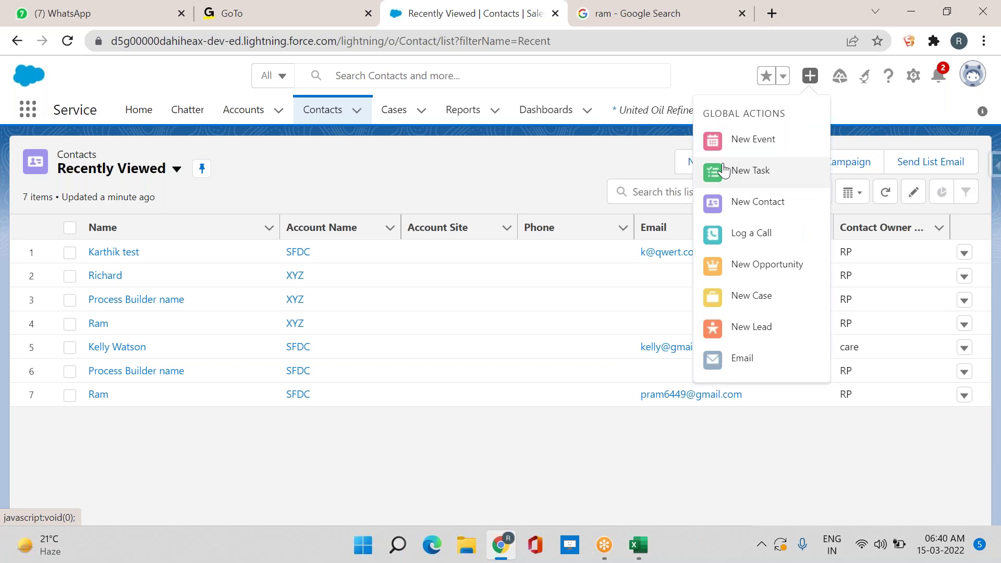
click(747, 357)
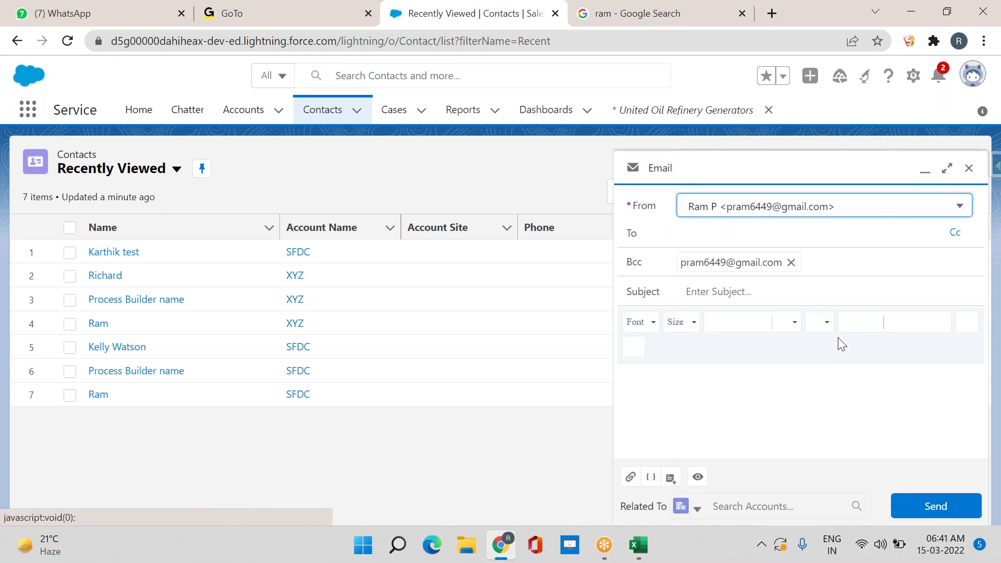
click(969, 169)
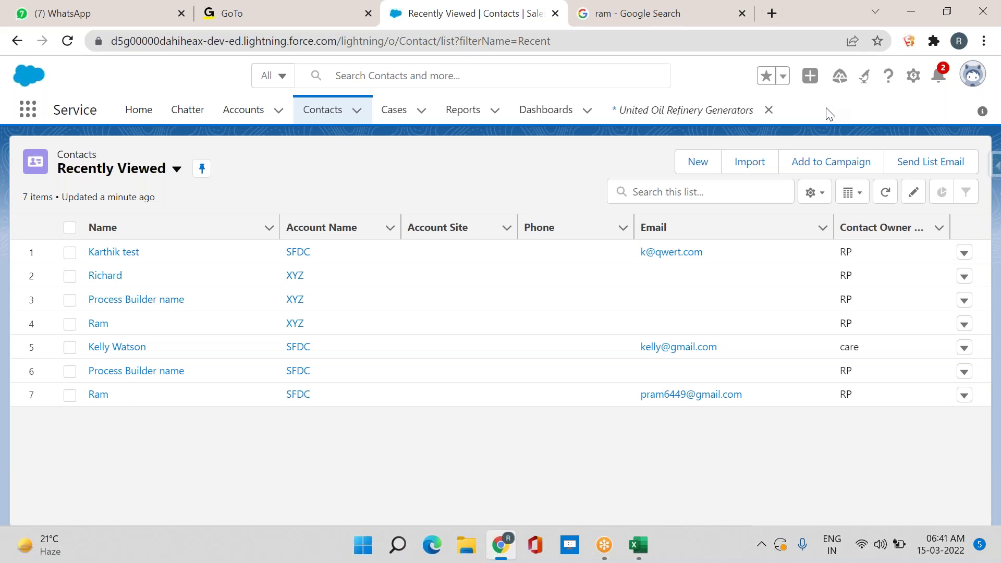
click(810, 77)
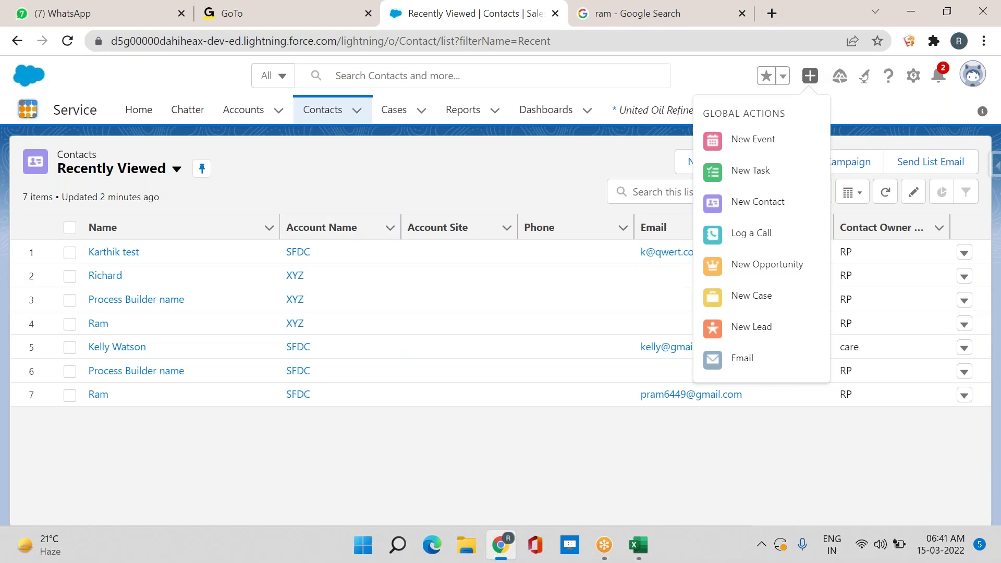
Switch to the Sales app by searching 'sa' in the App Launcher
click(28, 109)
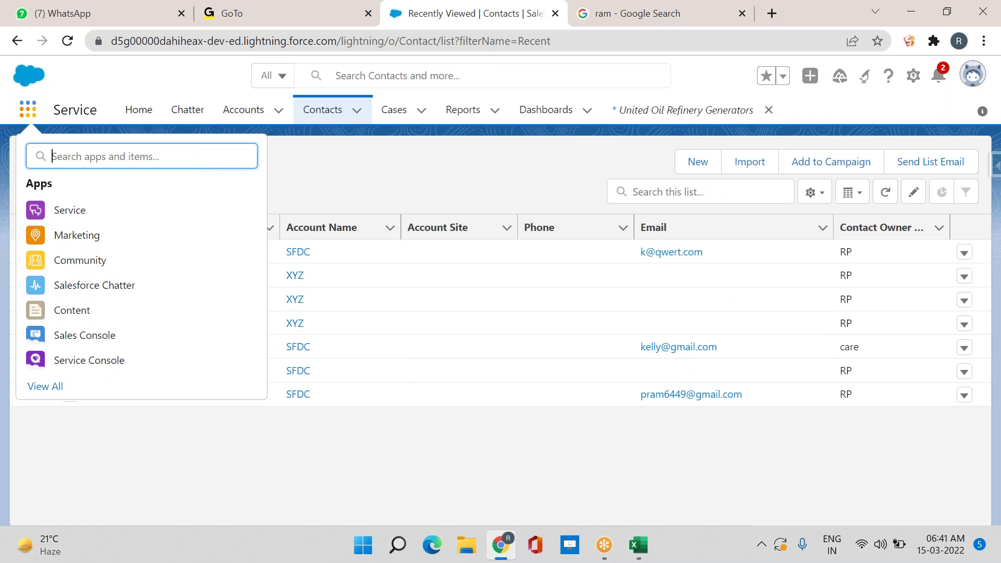
text(sa)
click(65, 261)
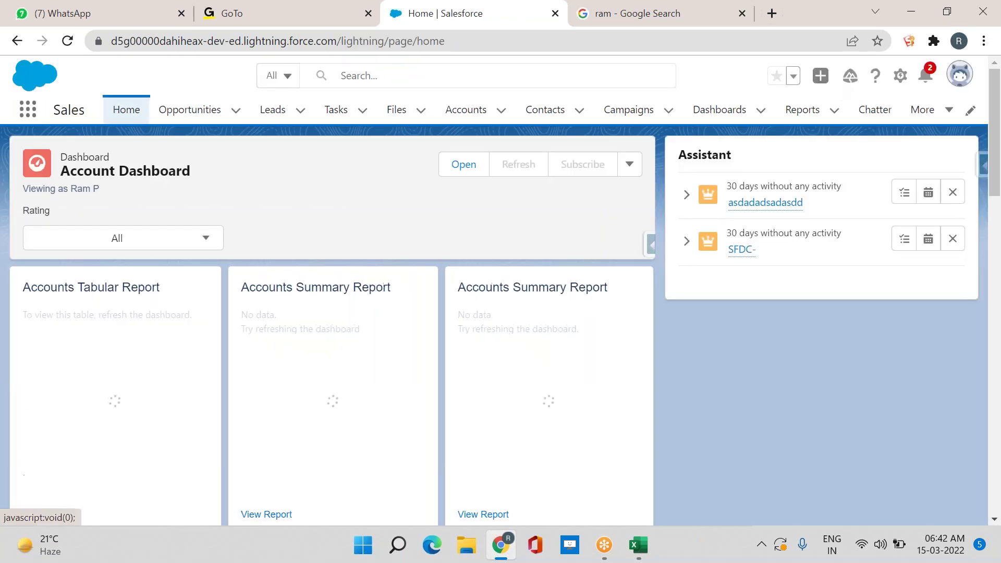
click(820, 77)
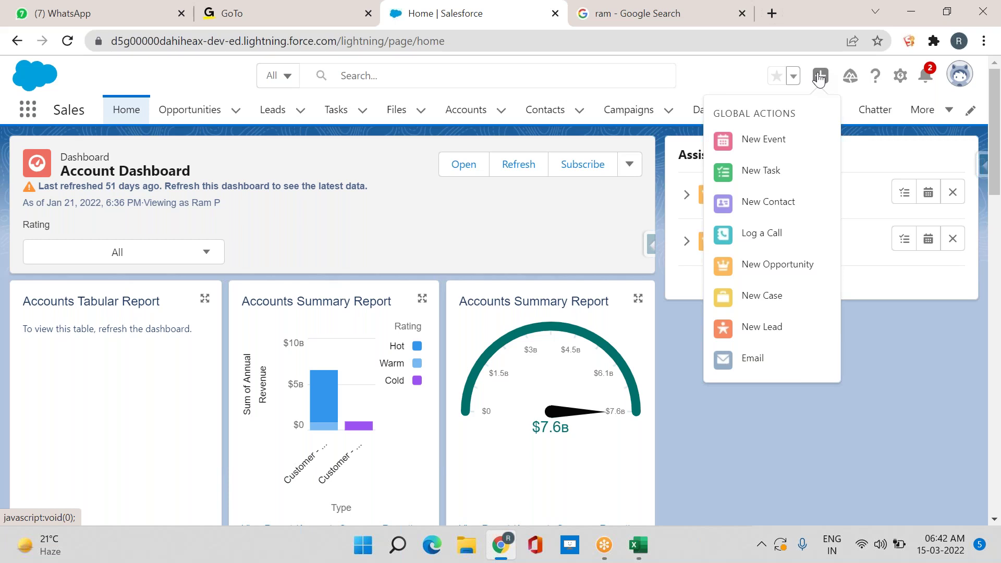
View the Trailhead Learning Paths panel, close it, and bring up Help & Training instead
click(850, 77)
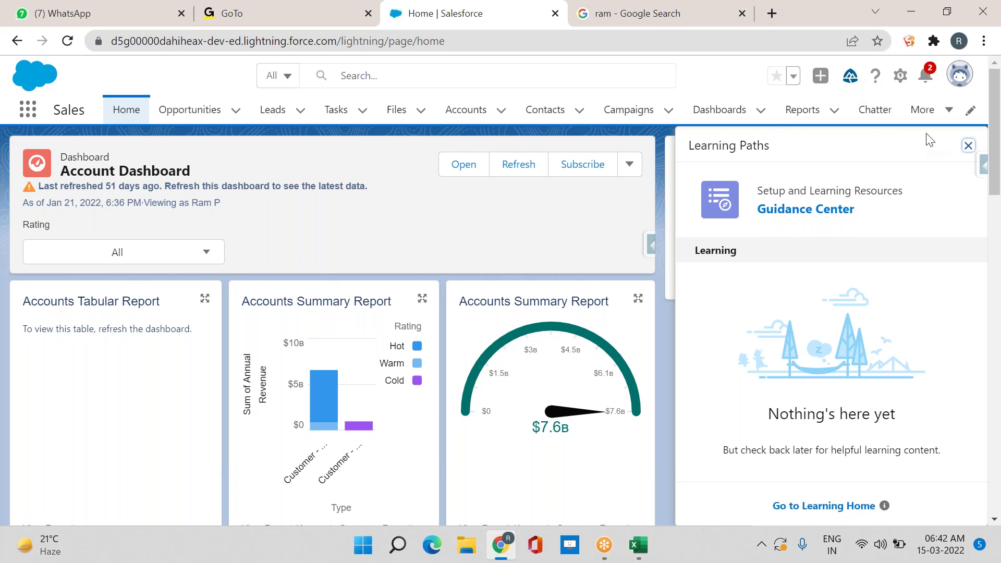
click(969, 146)
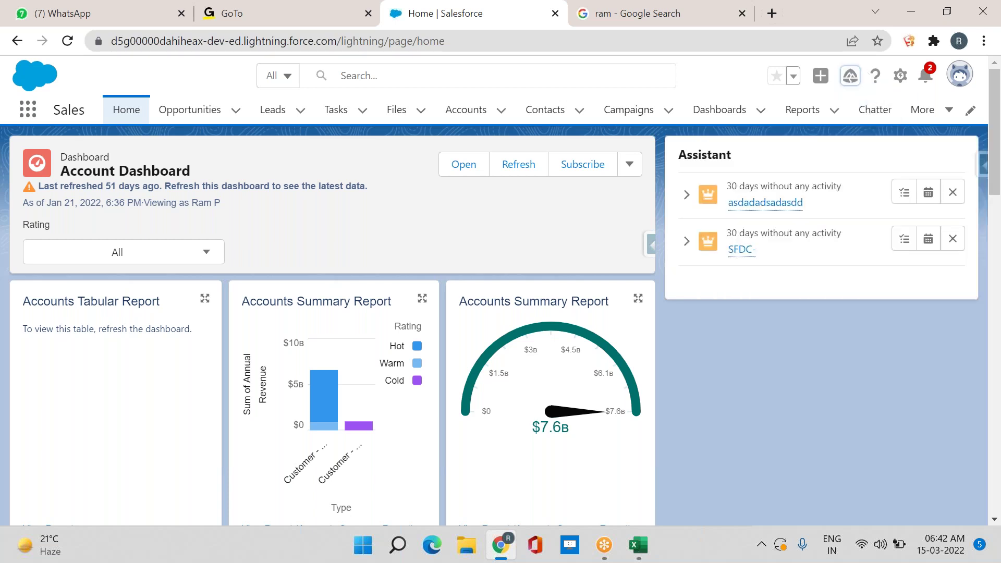
click(880, 85)
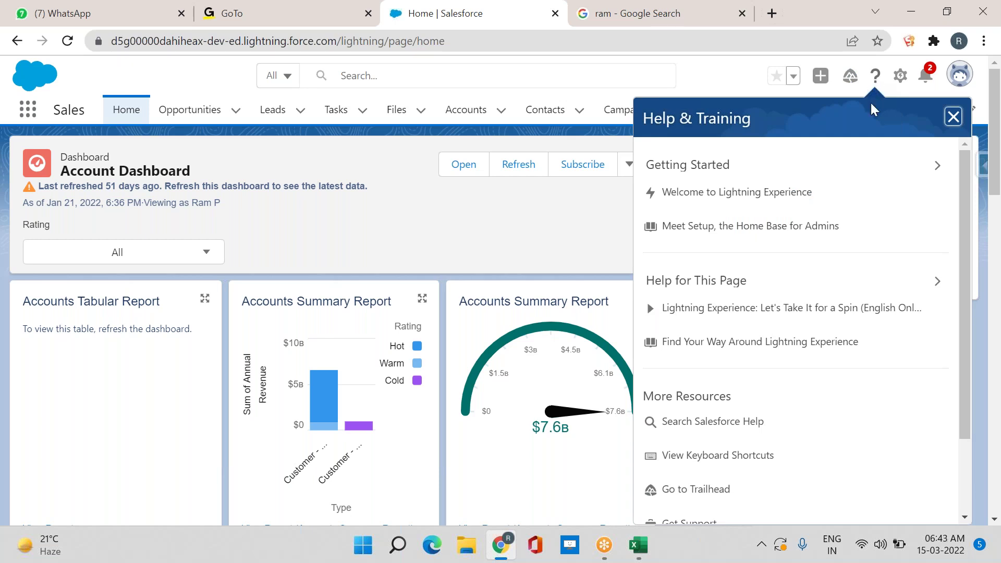
Close the Help & Training panel, reopen and close it again, then show the Setup menu
click(954, 116)
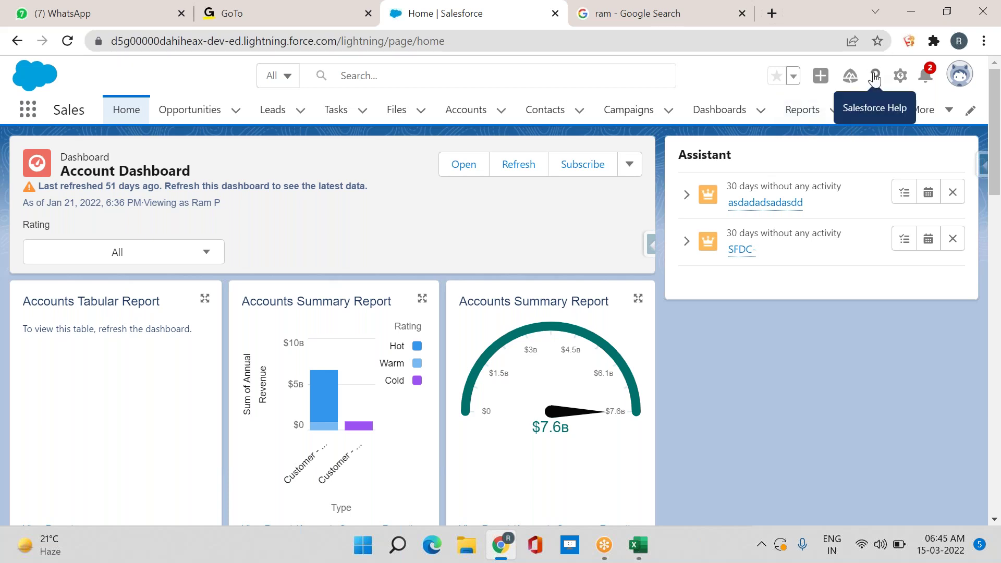
click(875, 77)
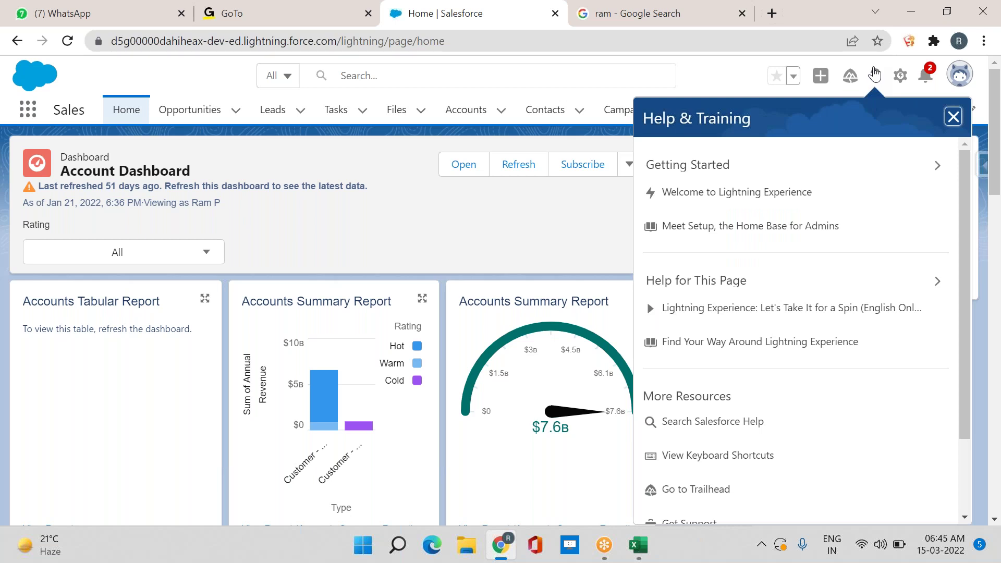
click(875, 76)
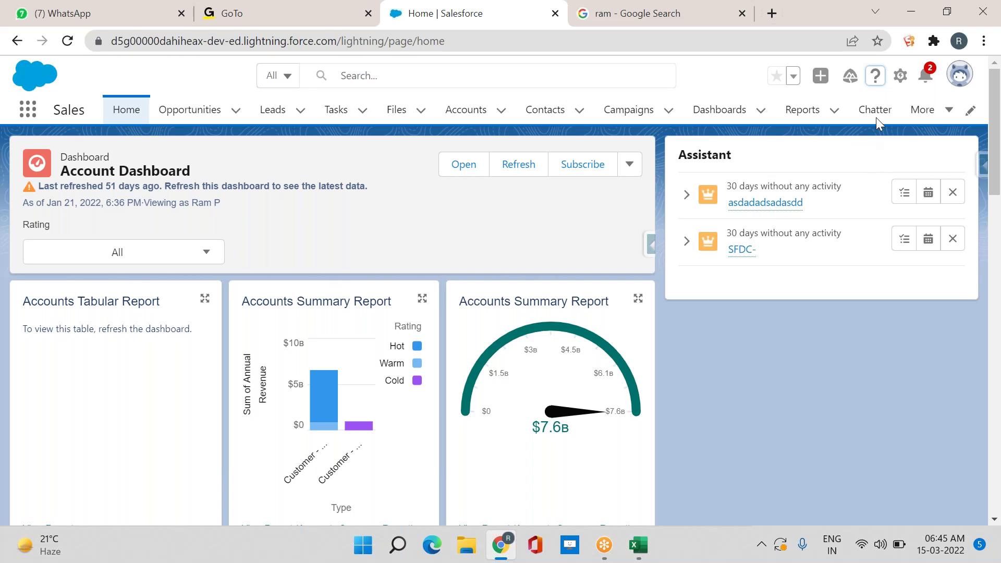
click(901, 77)
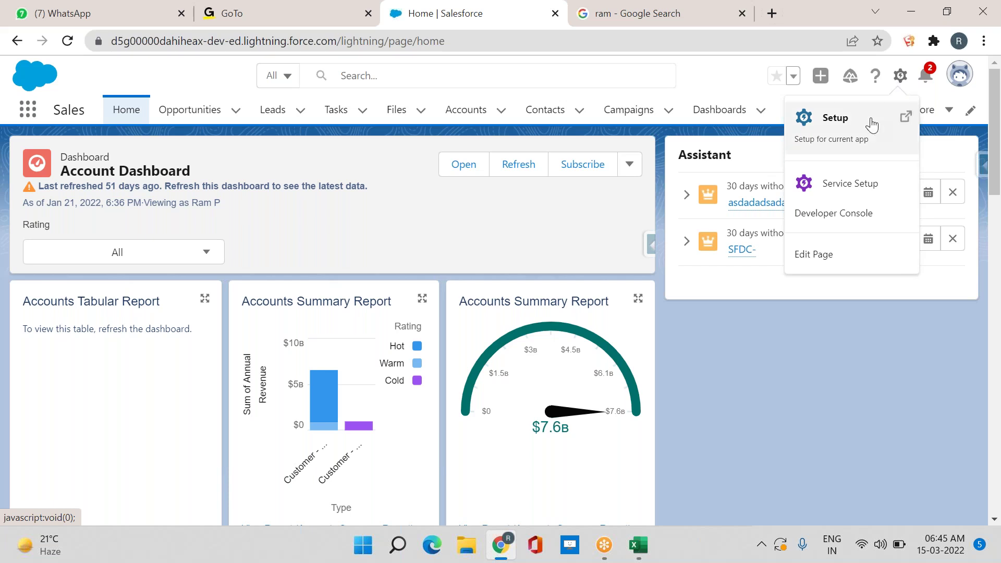
Open Setup Home in a new tab, then Service Setup in another tab via the gear menu
click(862, 136)
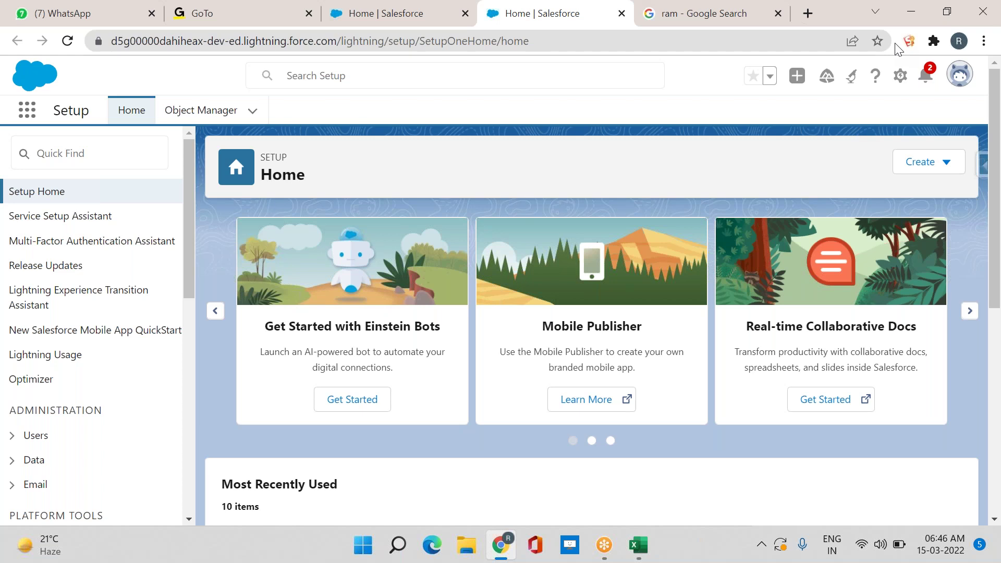
click(901, 79)
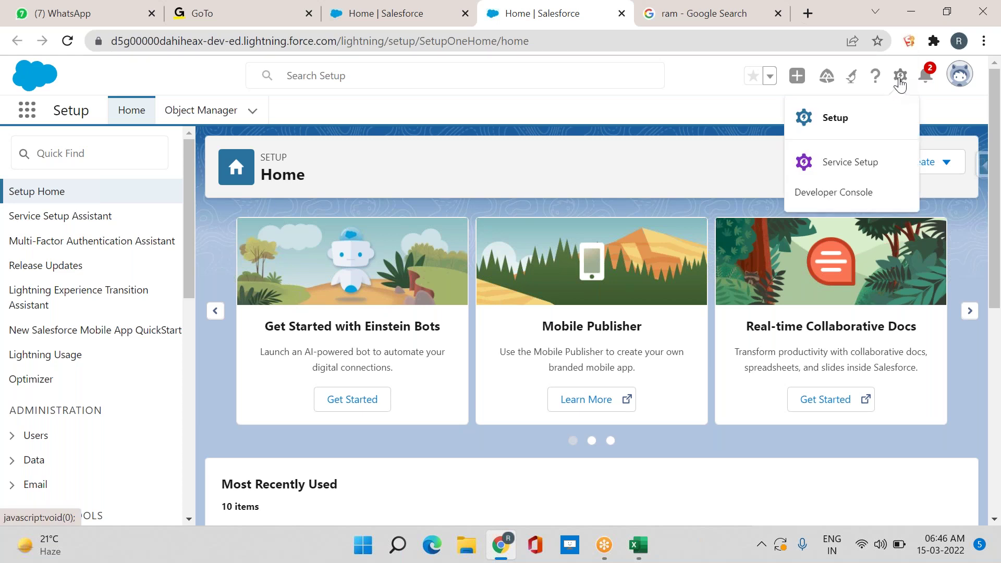
click(816, 163)
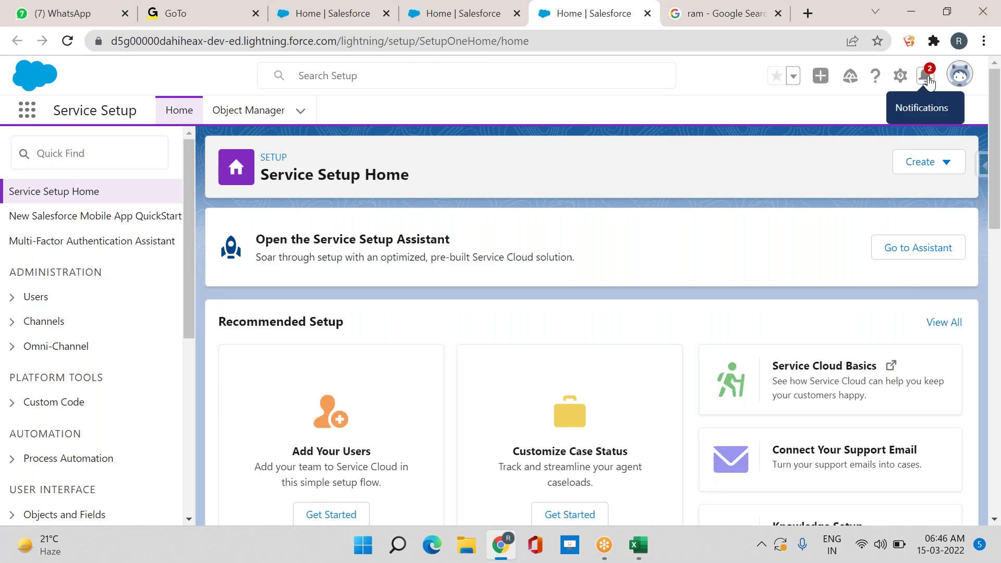
Check notifications, open personal Settings from the profile menu, and browse Advanced User Details and Approver Settings
click(927, 80)
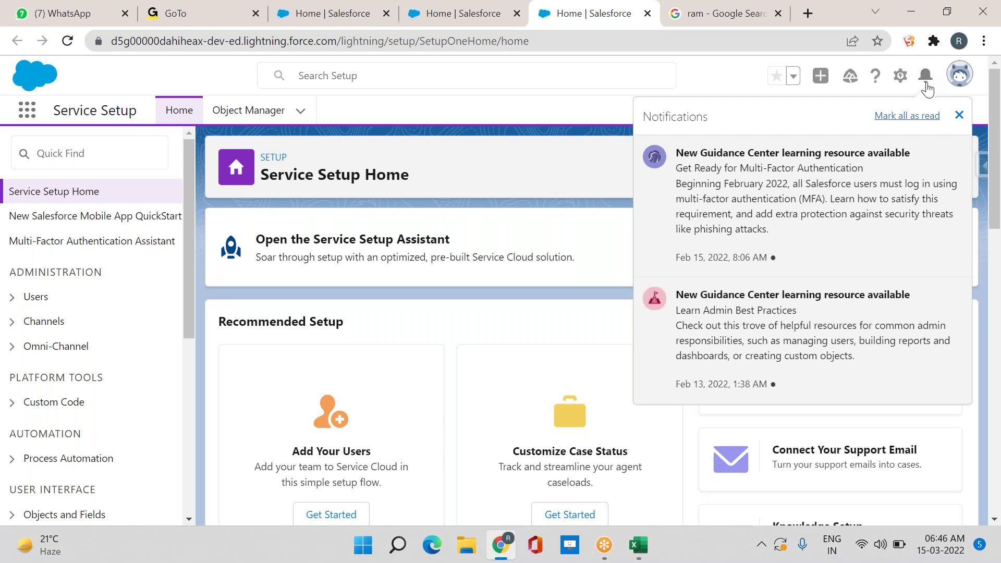
click(963, 74)
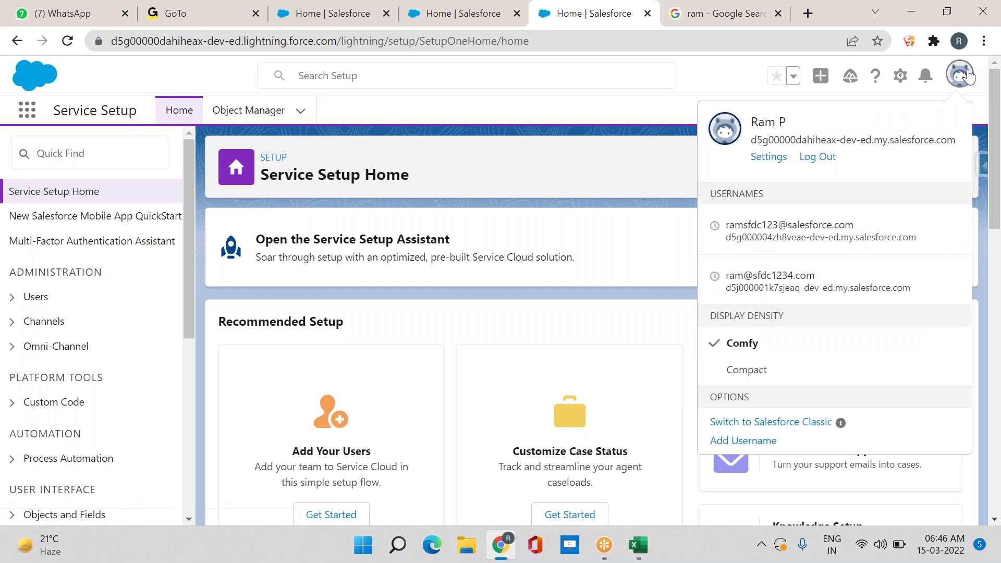
click(779, 161)
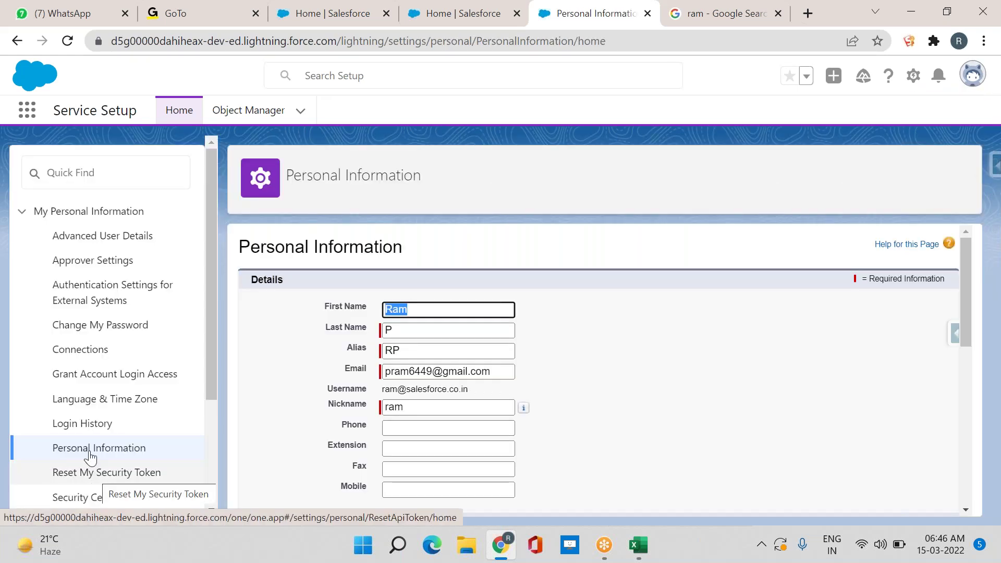
click(152, 237)
click(65, 262)
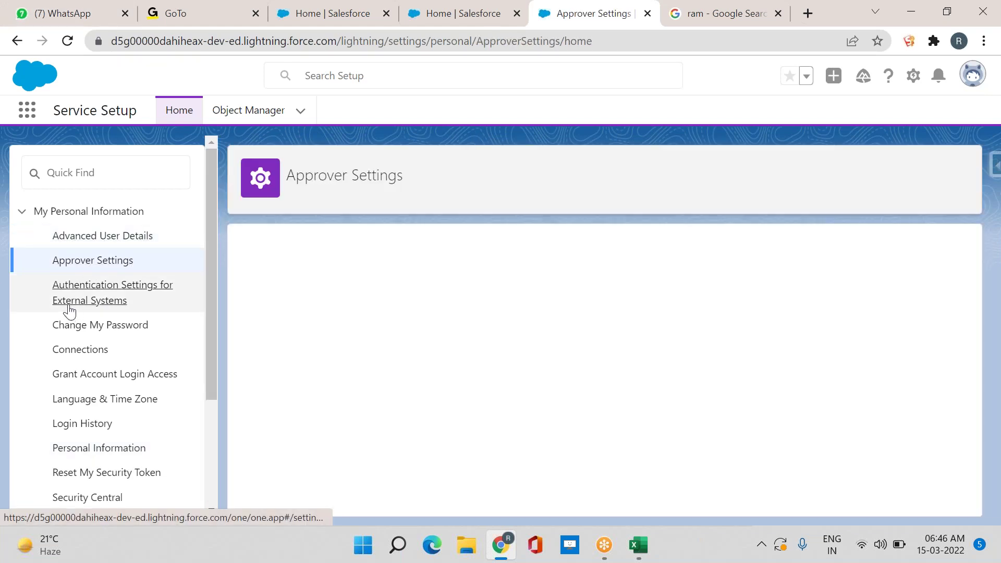
Browse Authentication Settings and Connections, ending on the Grant Account Login Access page
click(69, 309)
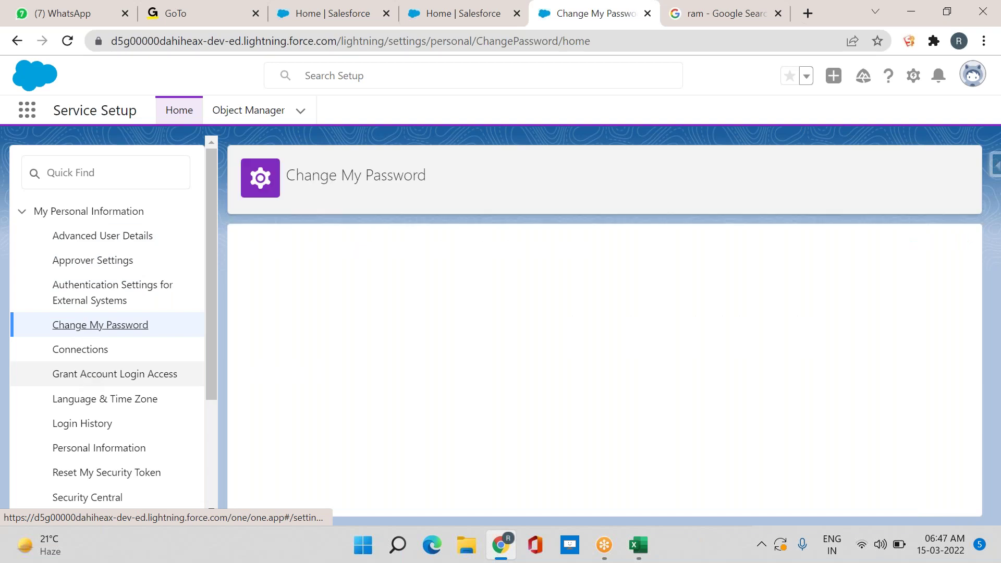
click(82, 350)
click(86, 386)
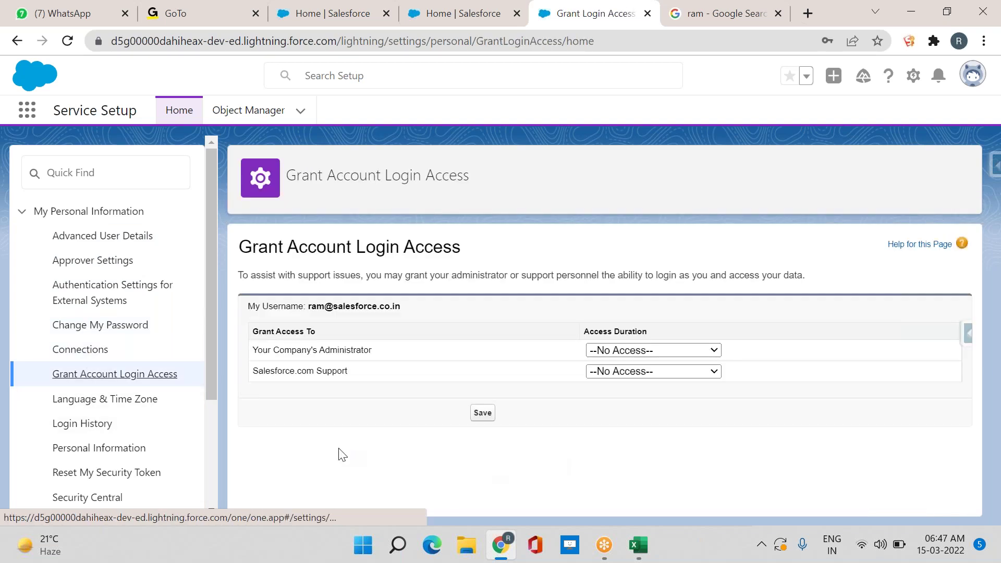
scroll(166, 436, down, 3)
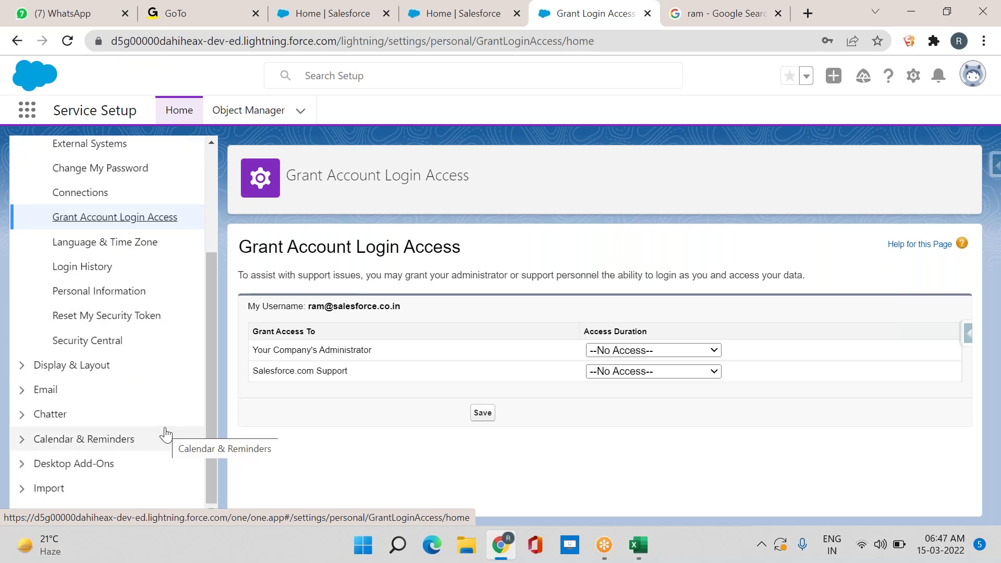
scroll(166, 435, up, 3)
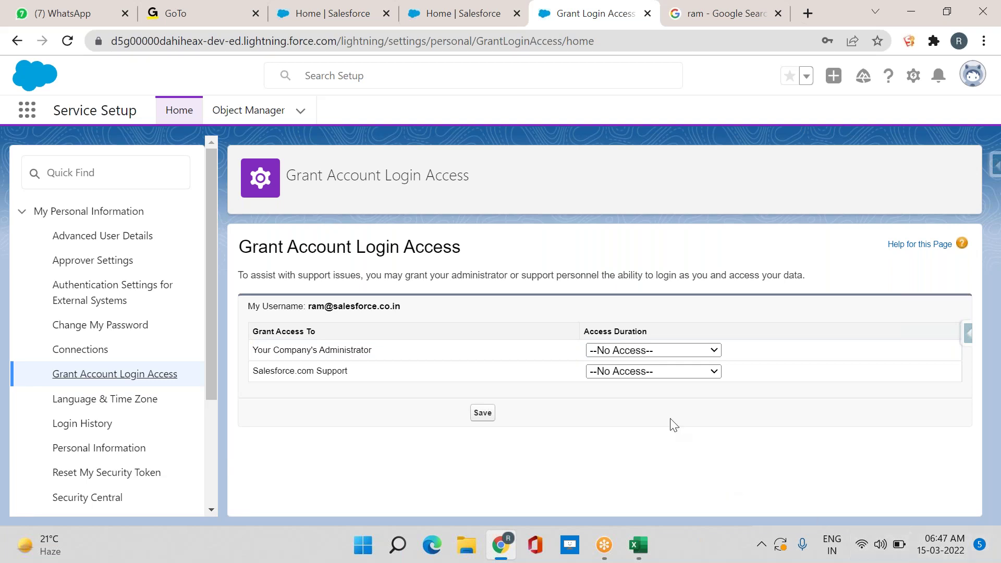
Save 1 Week of login access for Salesforce.com Support, then return to the Sales Home tab
click(636, 371)
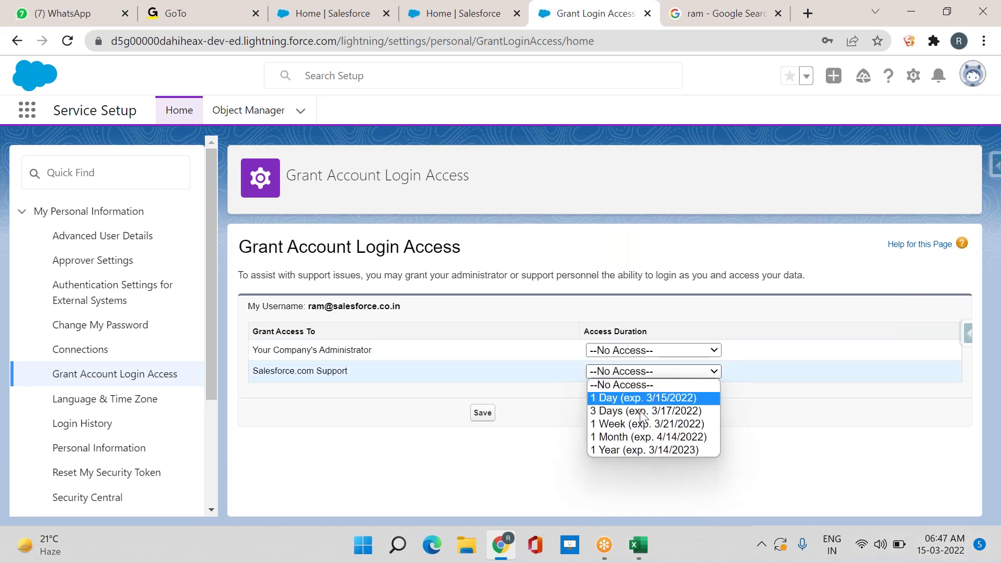
click(641, 429)
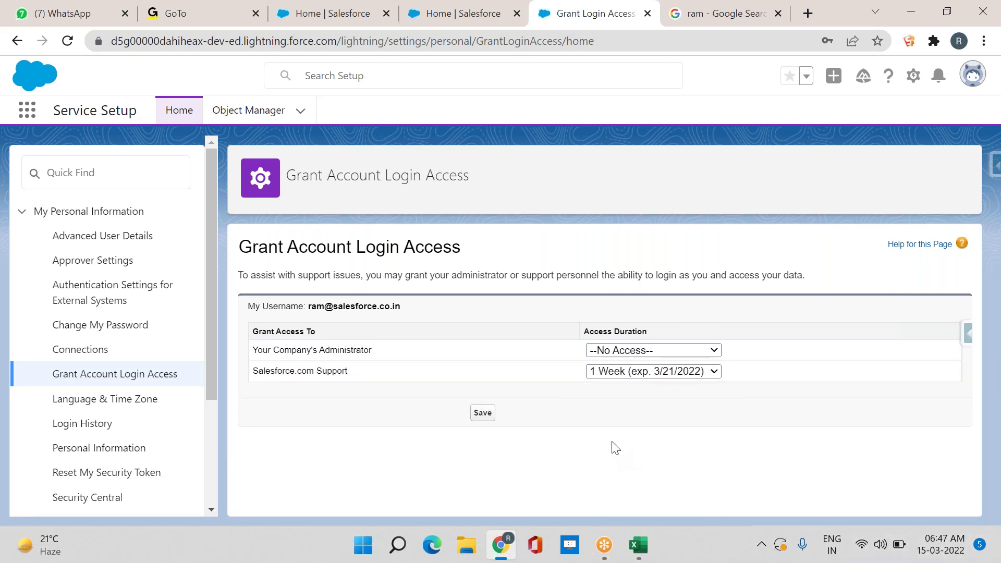
click(488, 417)
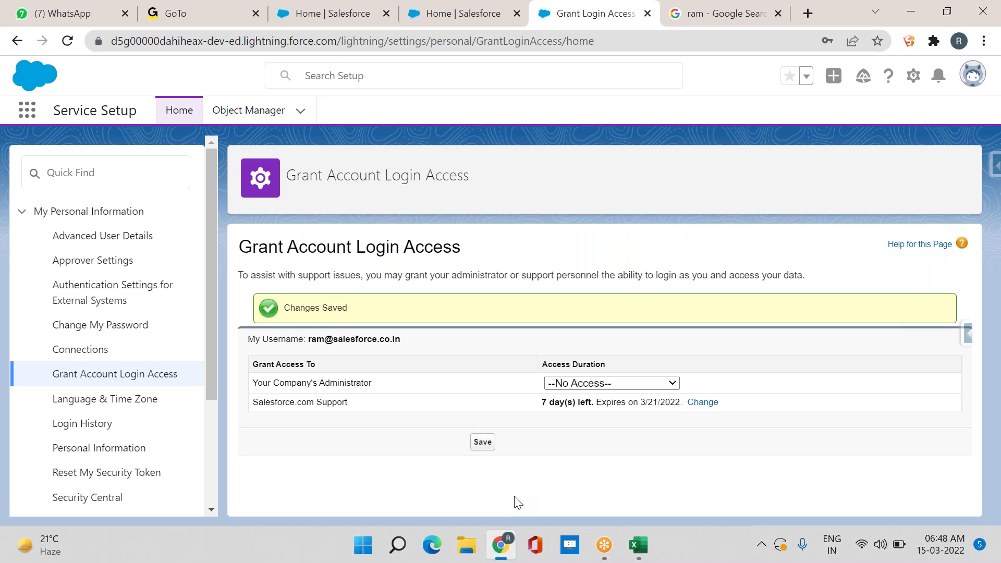
click(314, 12)
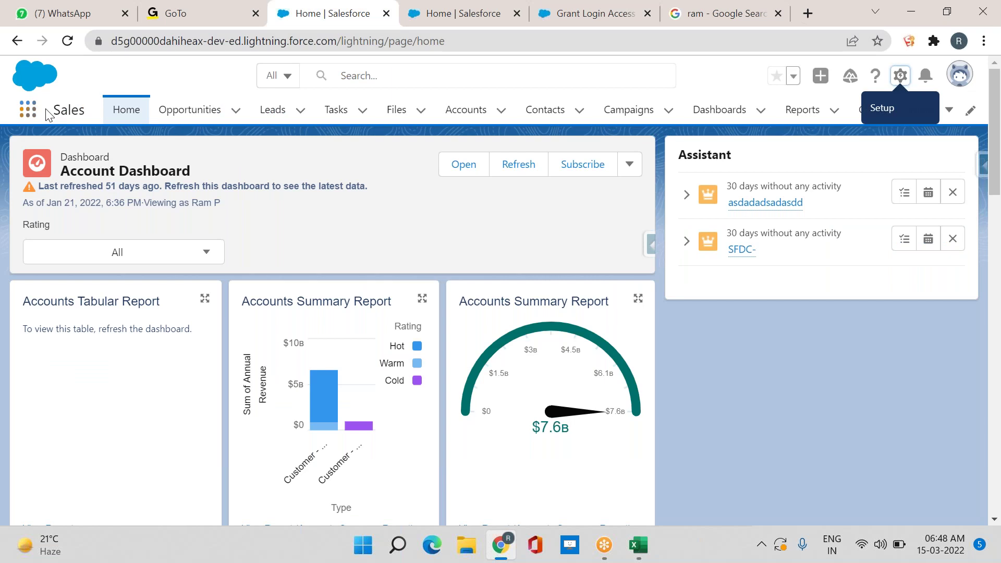
drag(49, 115, 77, 118)
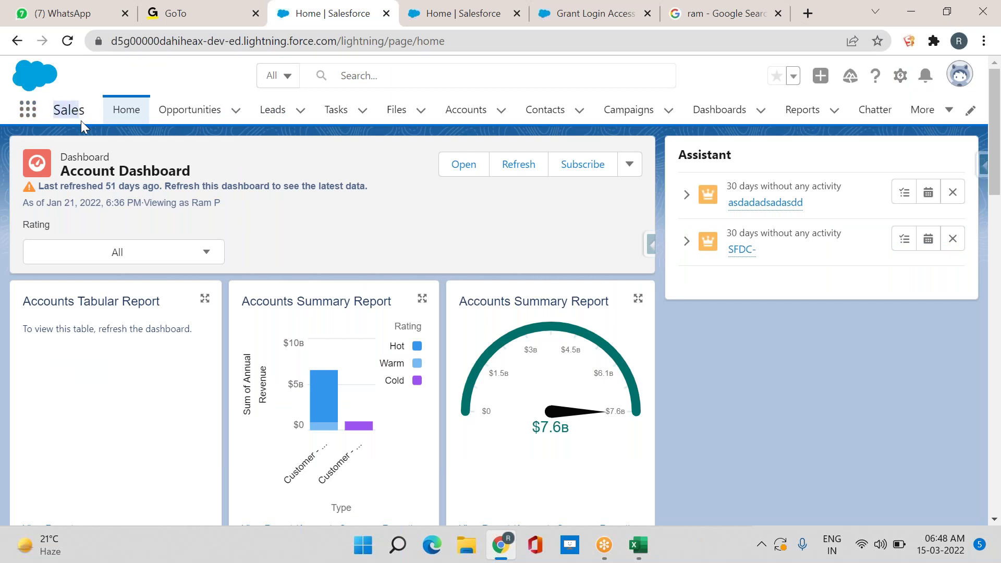